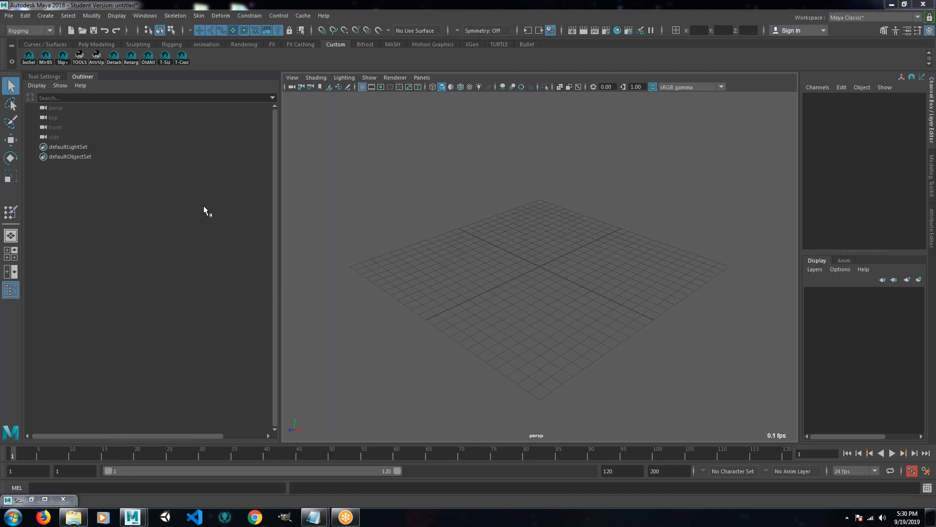
Switch to the file browser and import Dozer_take1_Char00.fbx from the CloneTrooper Mocap Data folder into the Maya scene.
left_click(176, 61)
left_click(73, 517)
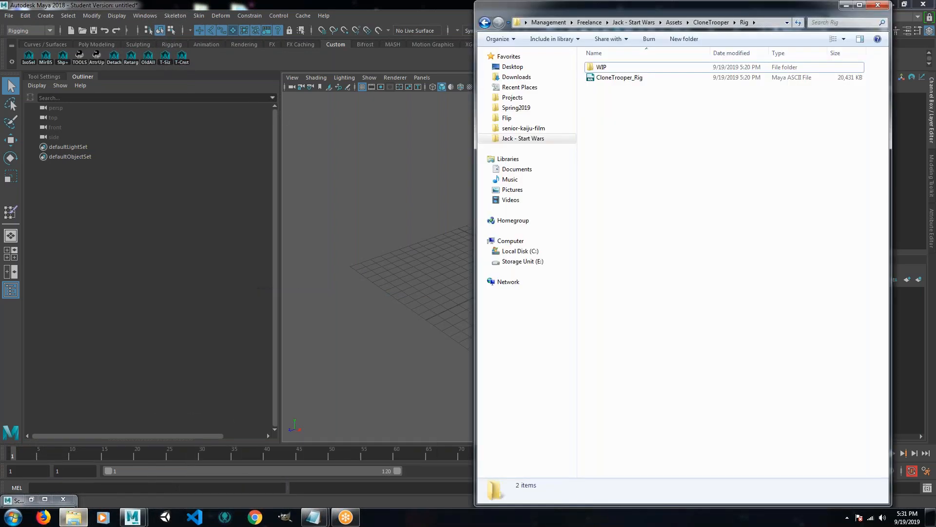
left_click(485, 22)
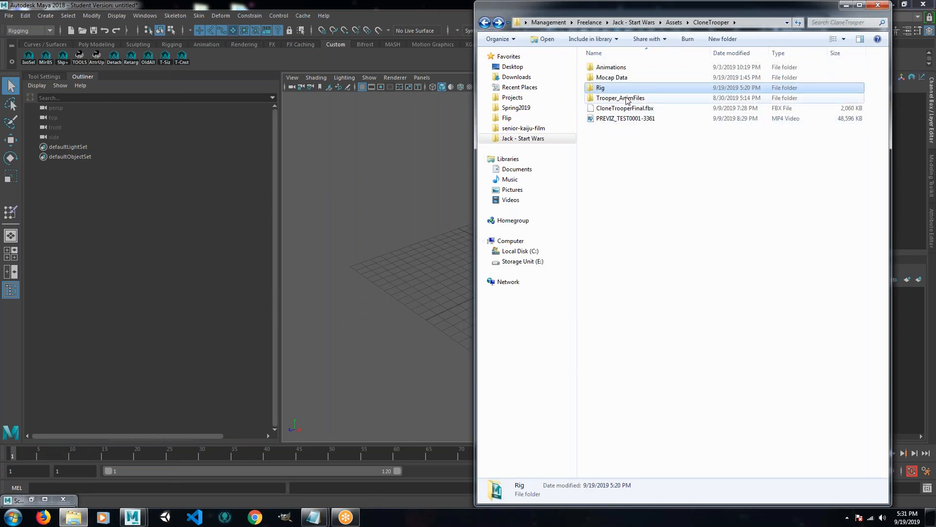
double_click(616, 78)
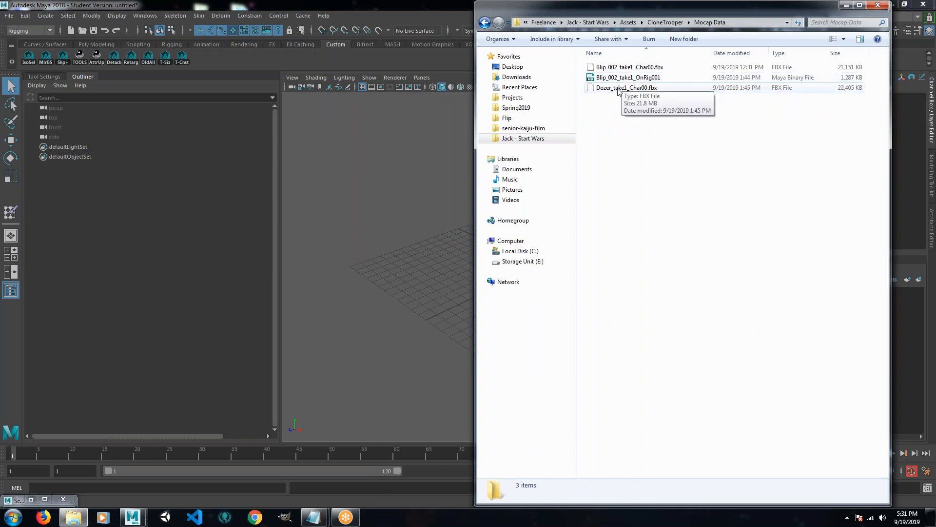
left_click_drag(615, 89, 424, 256)
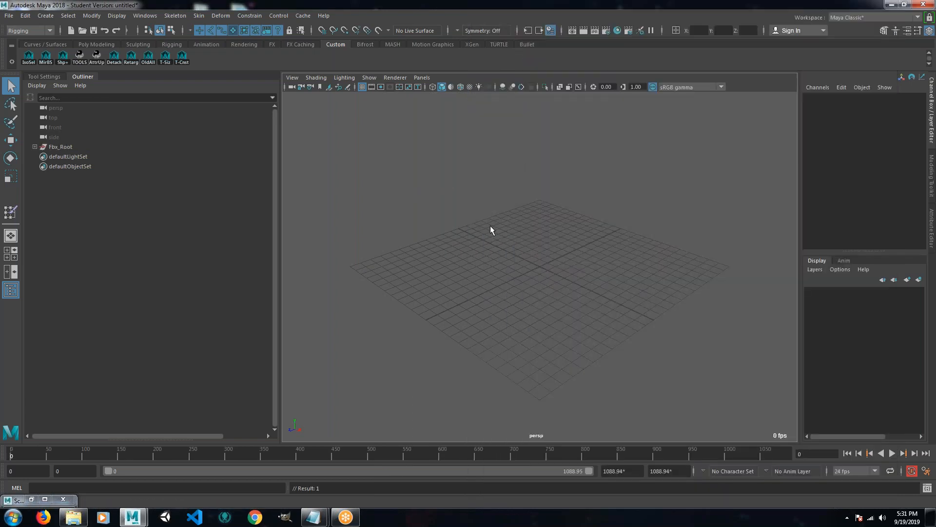
Move Fbx_Root across the ground plane toward the grid, to about X 613.7 and Z -321.2.
scroll(490, 226, "down", 10)
left_click_drag(528, 224, 467, 288, "alt")
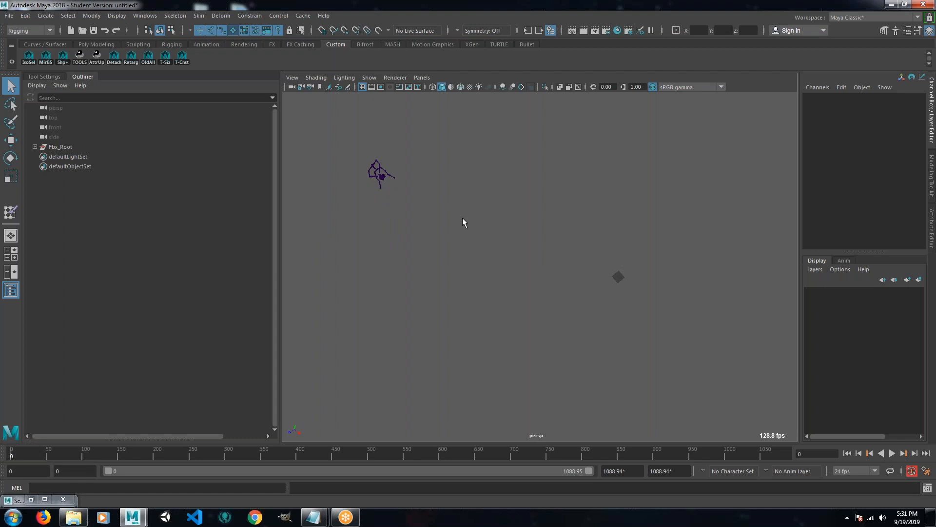
mouse_move(615, 271)
left_mouse_down("alt")
mouse_move(629, 253)
mouse_move(573, 259)
mouse_move(564, 234)
mouse_move(621, 274)
left_mouse_up("alt")
left_click_drag(517, 254, 488, 270, "alt")
left_click(59, 147)
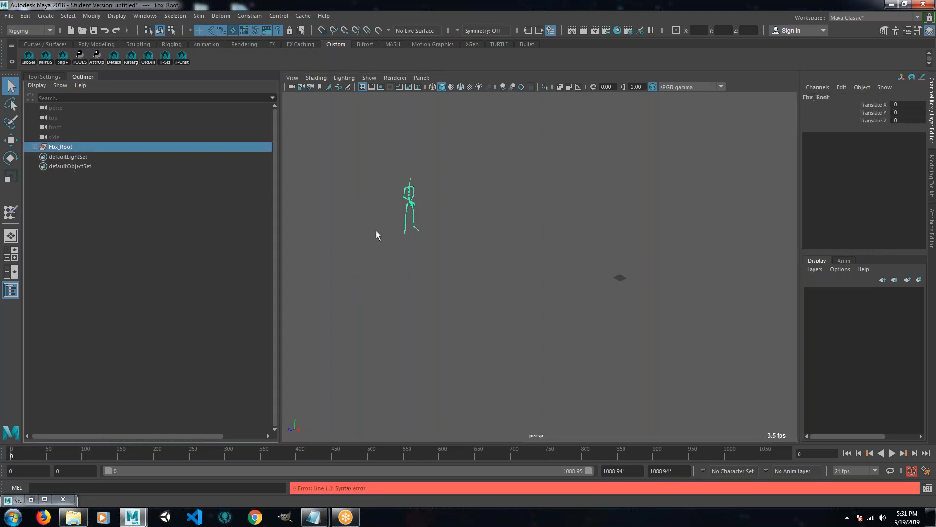
key("w")
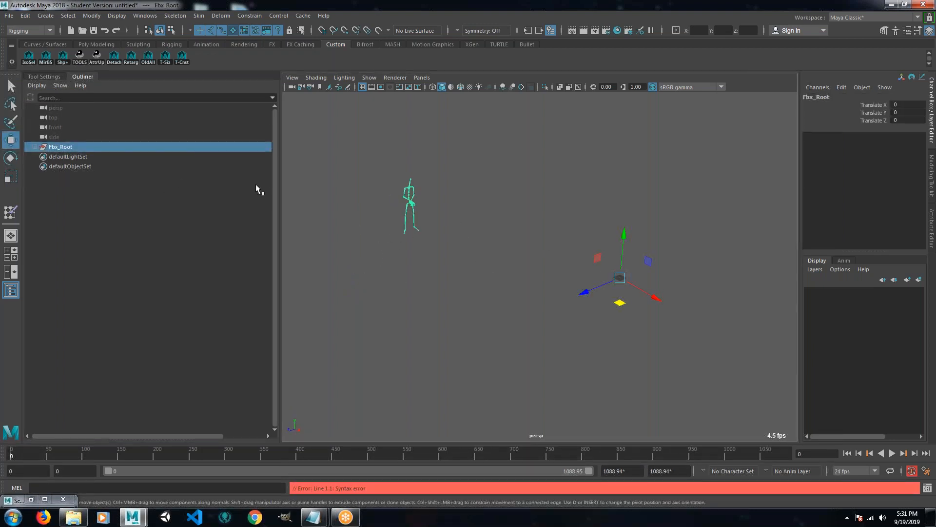
left_click_drag(620, 304, 932, 377)
scroll(716, 327, "down", 4)
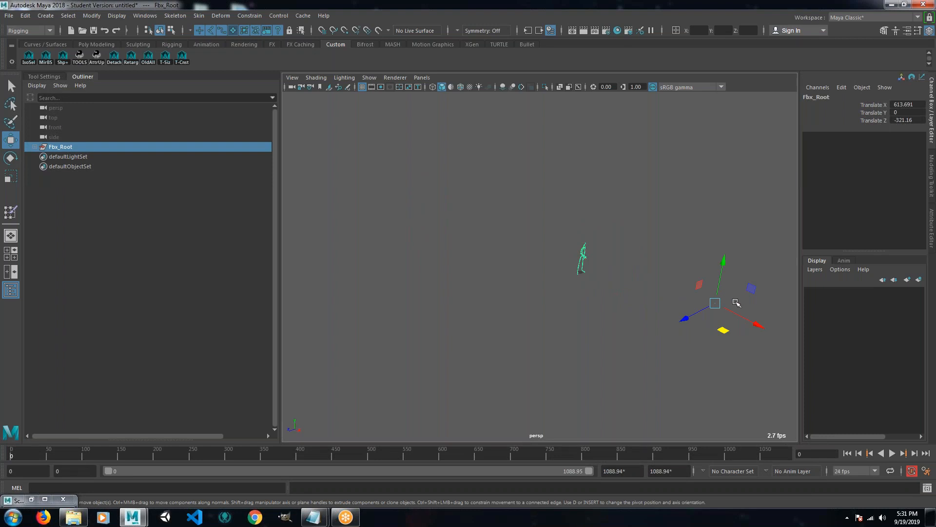
Reposition Fbx_Root's pivot to the ground between the skeleton's feet, snapped to the centre of the grid.
key("d")
key("v")
left_click_drag(715, 303, 580, 275)
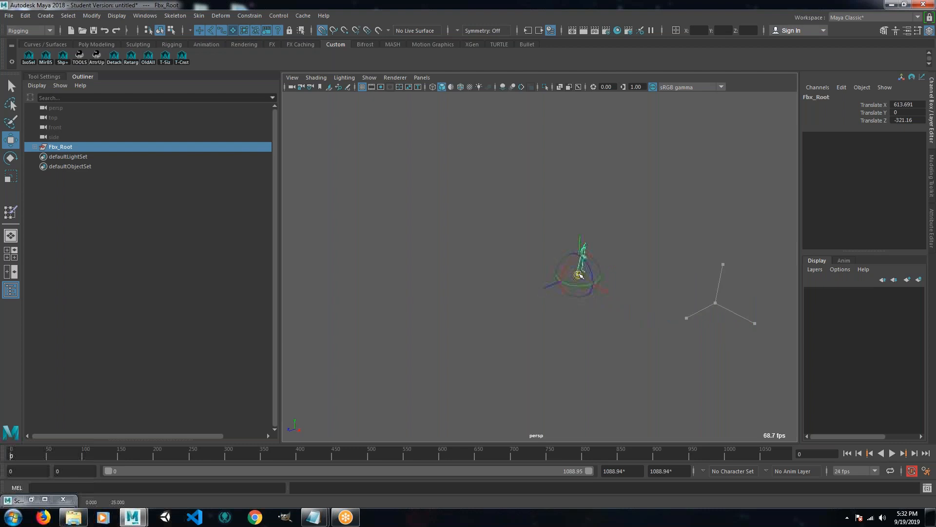
right_click_drag(609, 292, 540, 389, "alt")
key("f")
middle_click_drag(559, 366, 564, 362, "alt")
middle_click_drag(474, 380, 512, 286, "alt")
right_click_drag(512, 286, 617, 350, "alt")
middle_click_drag(617, 350, 632, 307, "alt")
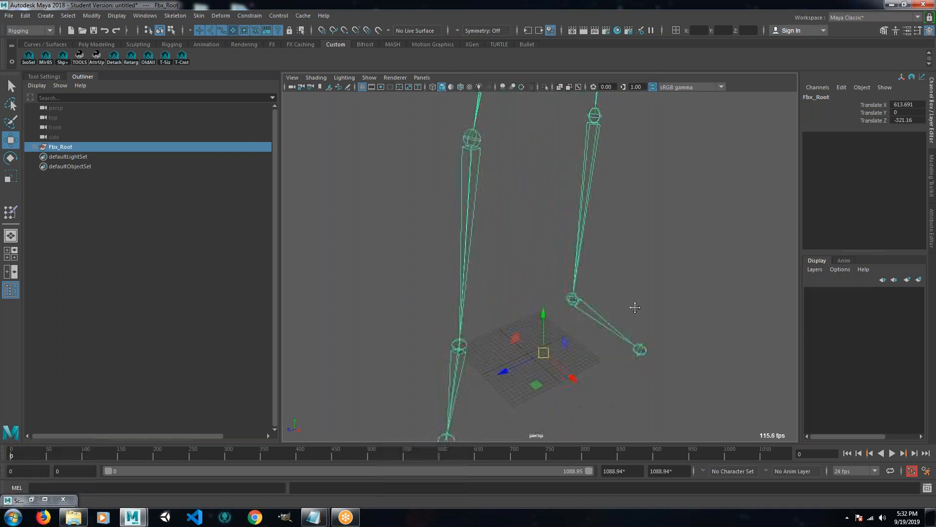
left_click_drag(543, 352, 527, 352)
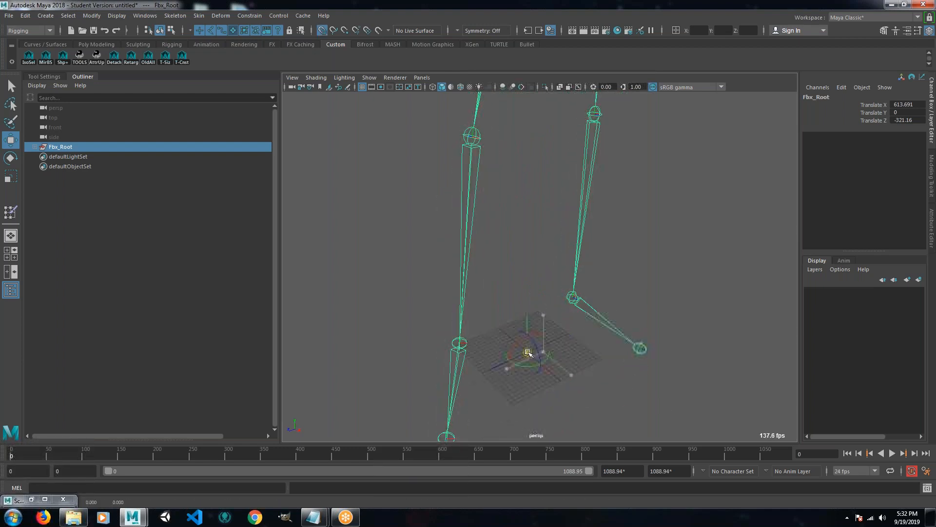
right_click_drag(586, 340, 575, 317, "alt")
left_click_drag(644, 313, 590, 308, "alt")
middle_click_drag(608, 320, 564, 343, "alt")
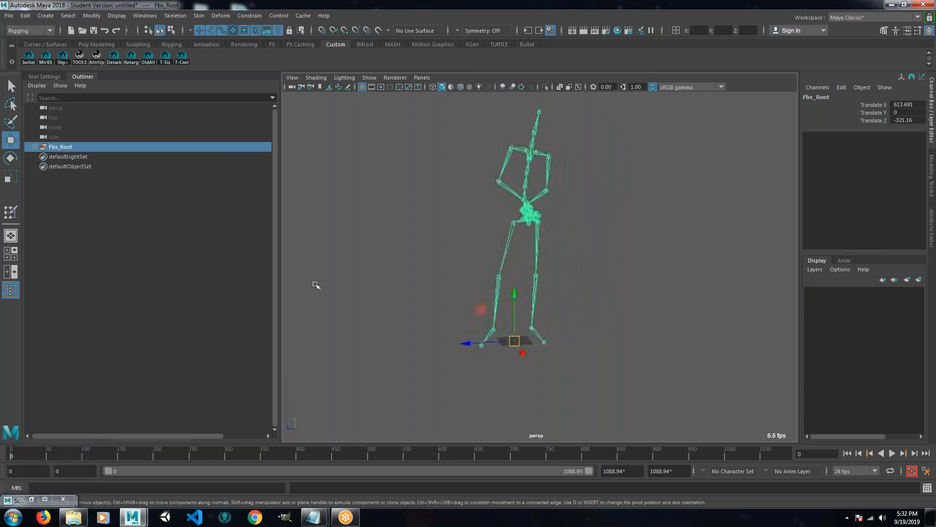
Reference CloneTrooper_Rig.ma from the CloneTrooper Rig folder through the Reference Editor, continue past the notices, and minimize the editor.
left_click(9, 15)
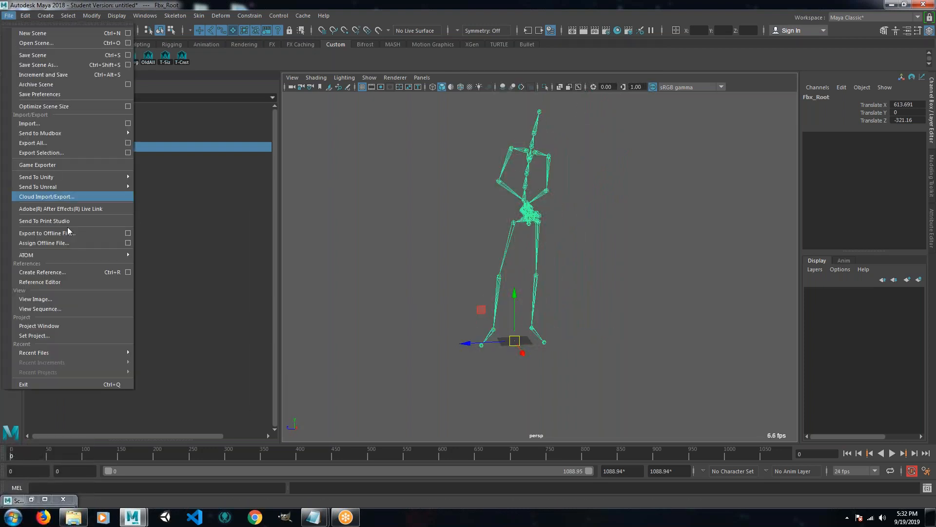
left_click(46, 282)
left_click(277, 154)
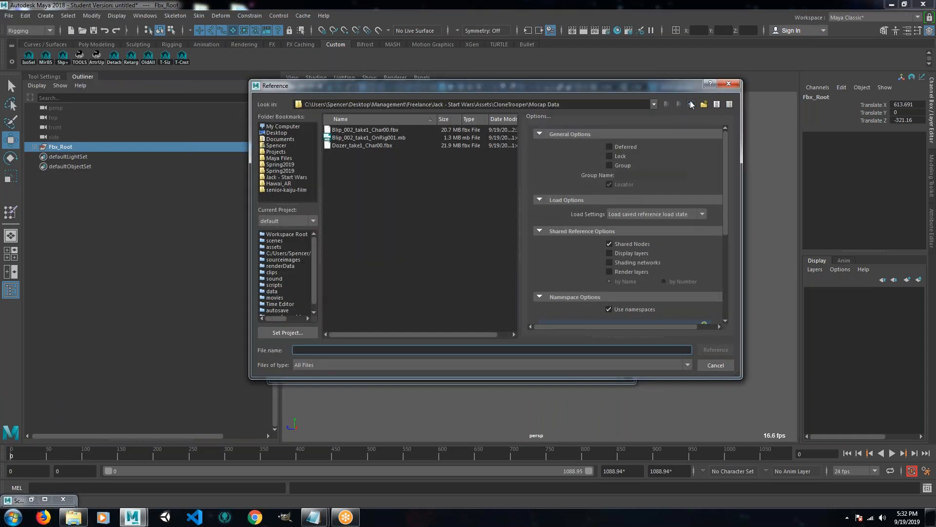
left_click(692, 104)
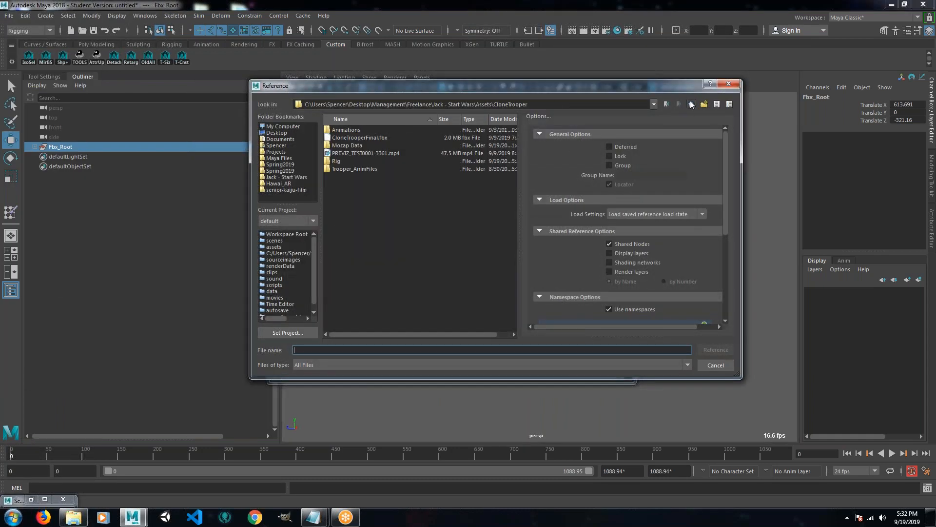
double_click(336, 161)
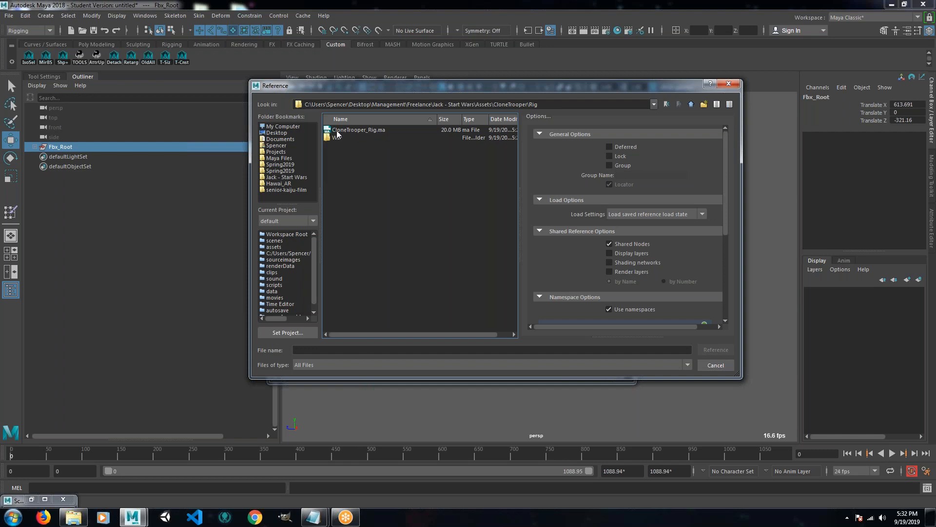
left_click(373, 130)
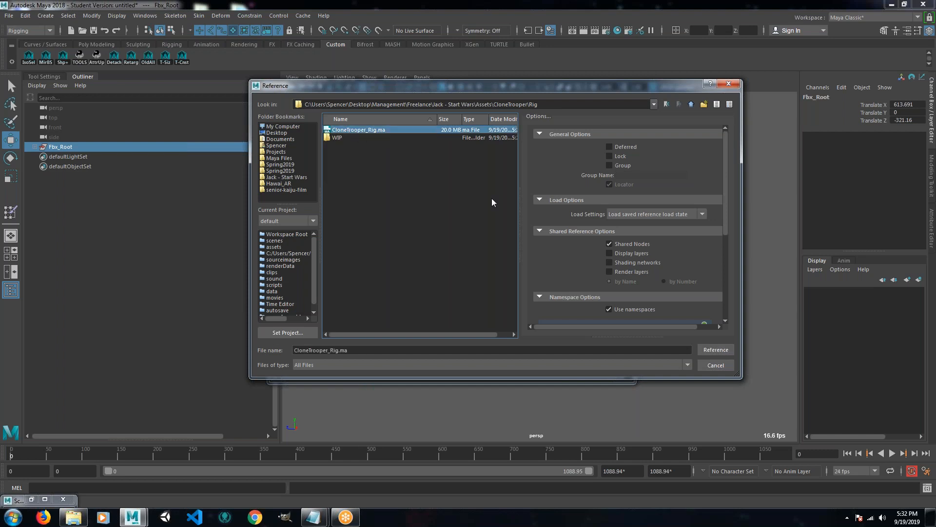
left_click(716, 350)
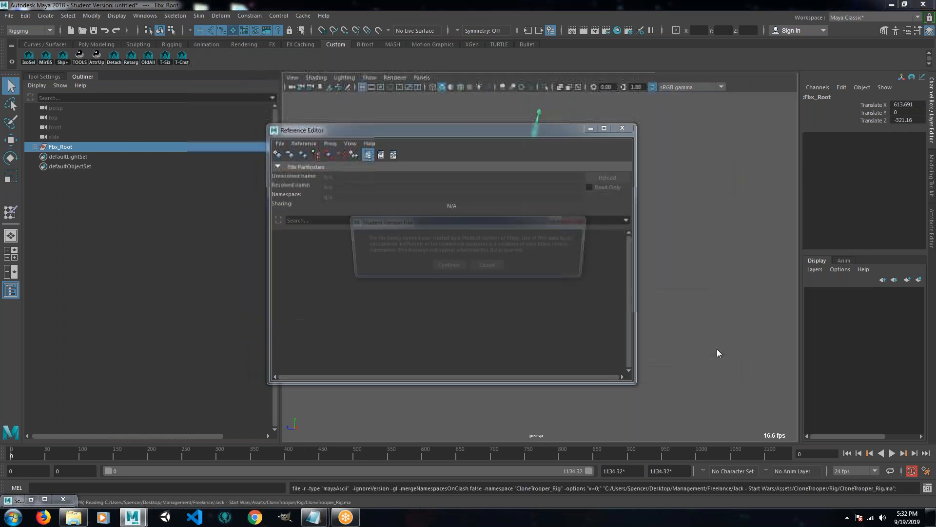
left_click(447, 266)
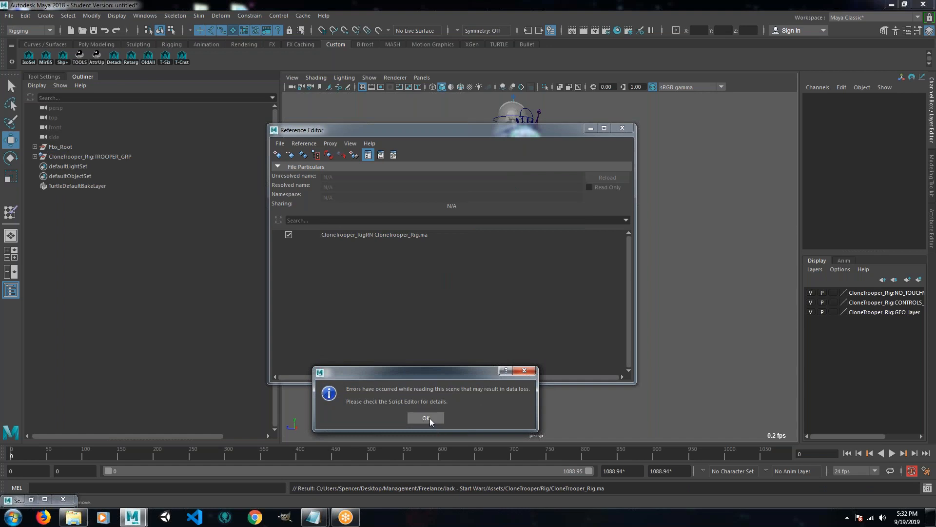
left_click(427, 418)
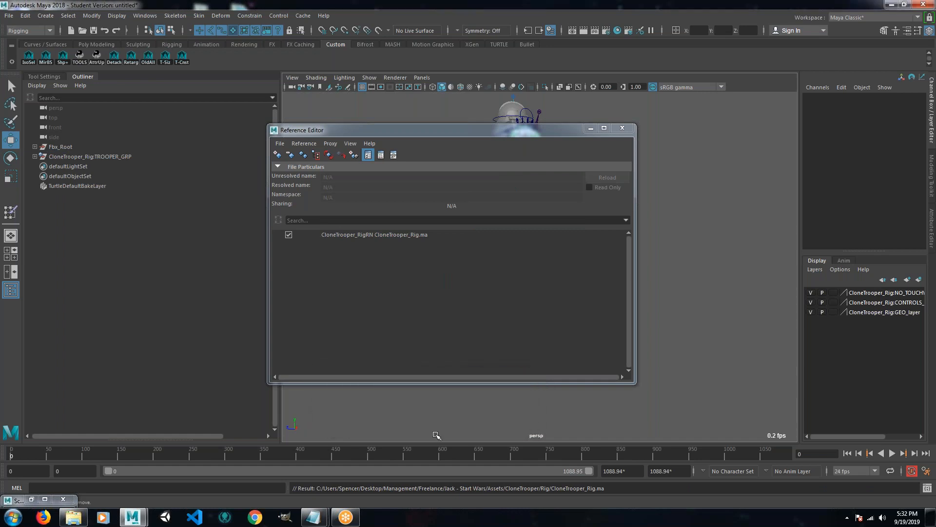
left_click(590, 129)
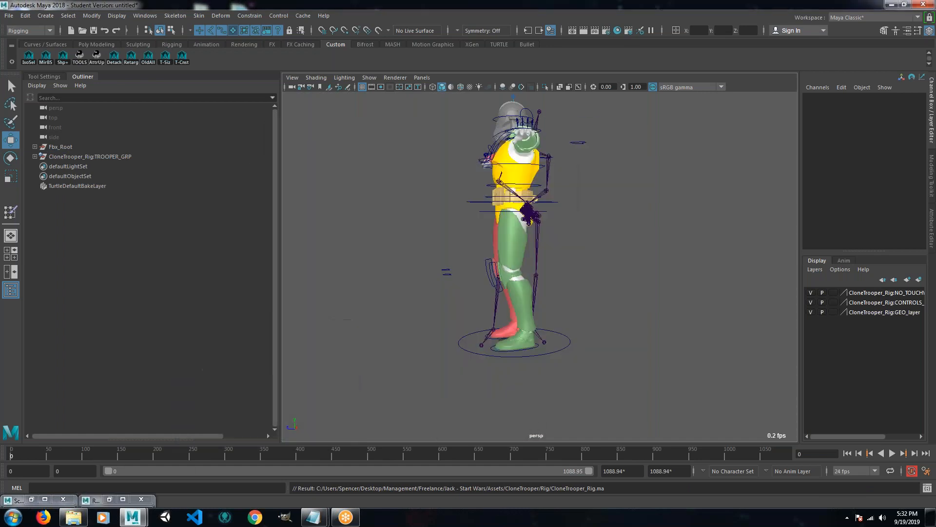
Move Fbx_Root along Z to about -386.4 so the mocap skeleton stands clear of the trooper rig.
left_click_drag(563, 346, 531, 345, "alt")
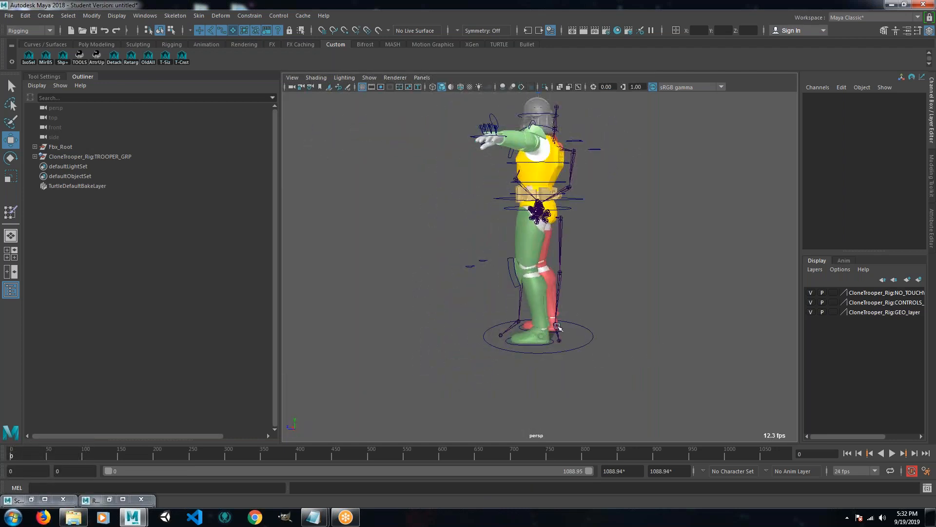
middle_click_drag(634, 270, 604, 288, "alt")
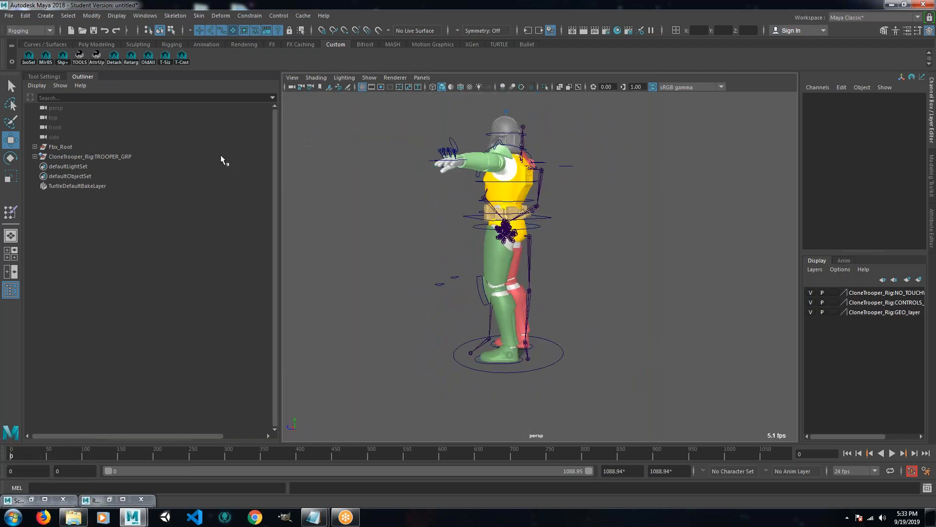
left_click_drag(376, 227, 406, 217, "alt")
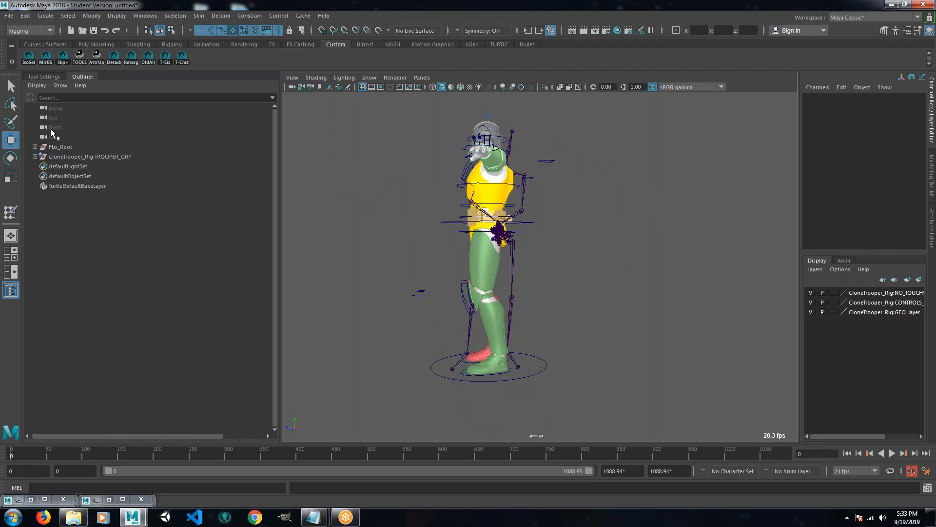
left_click(60, 147)
left_click_drag(441, 367, 529, 367)
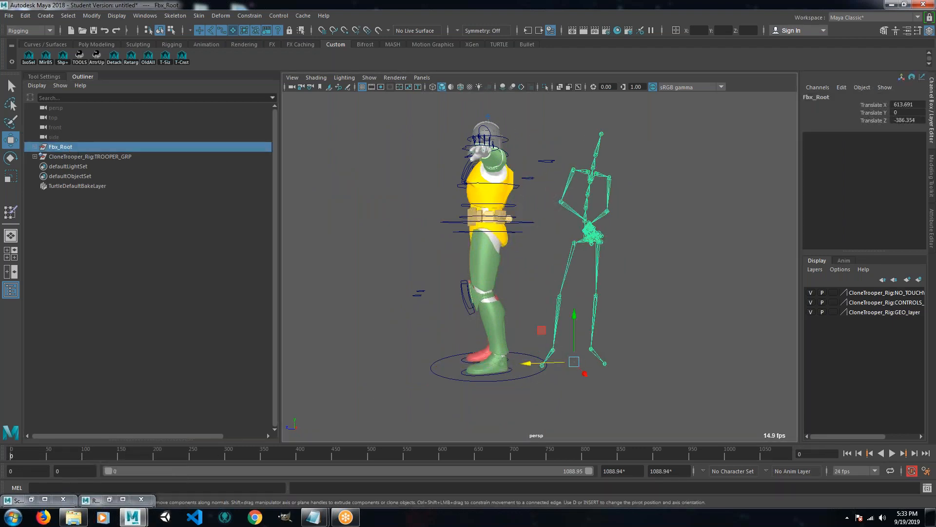
Preview the mocap playback up to around frame 71 and set the playback range to start at frame -10.
key("alt+v")
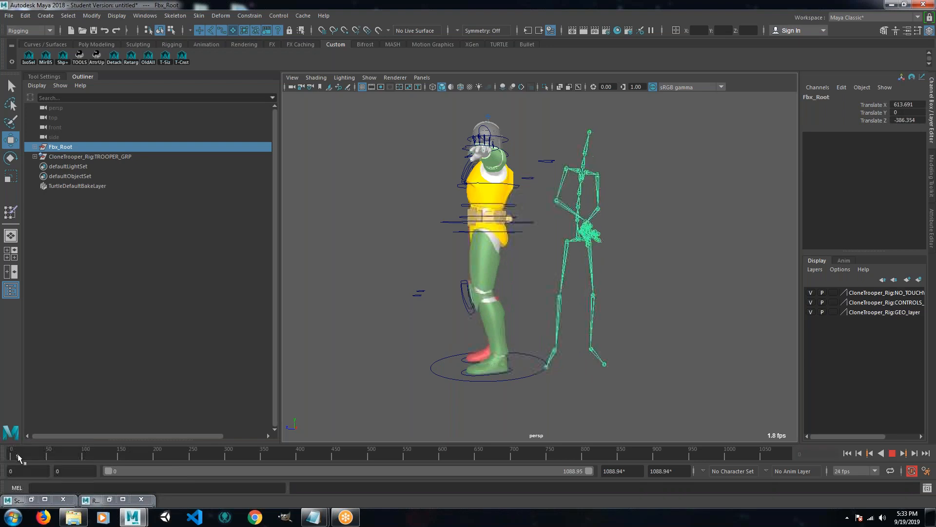
left_click(20, 455)
left_click_drag(417, 396, 384, 390, "alt")
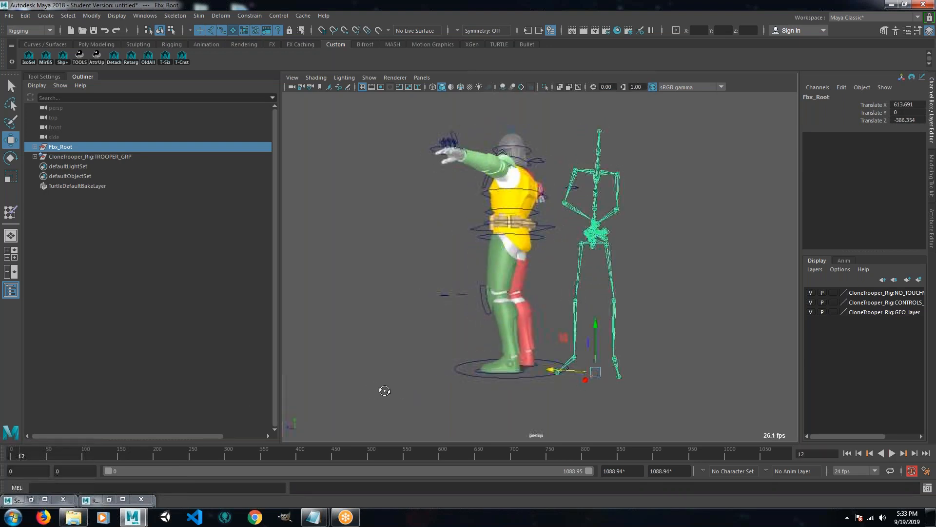
key("alt+v")
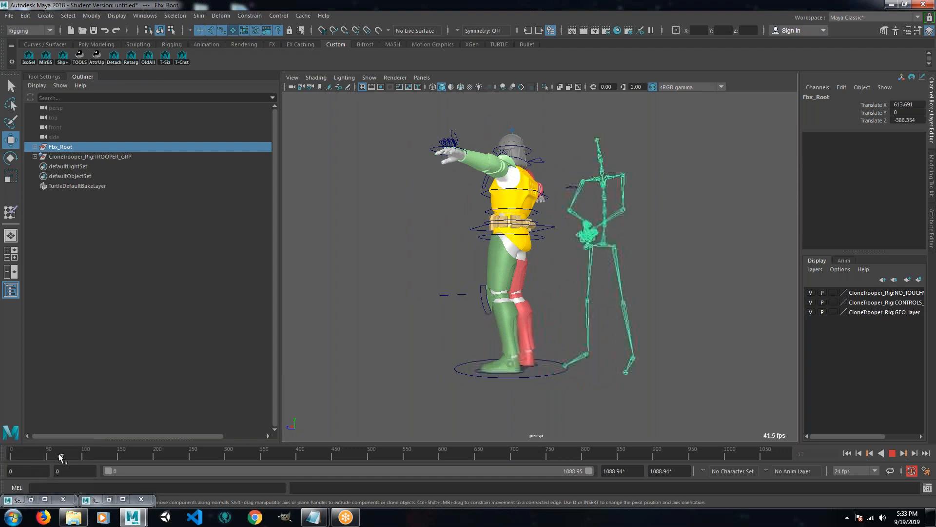
left_click(61, 454)
left_click_drag(448, 331, 414, 344, "alt")
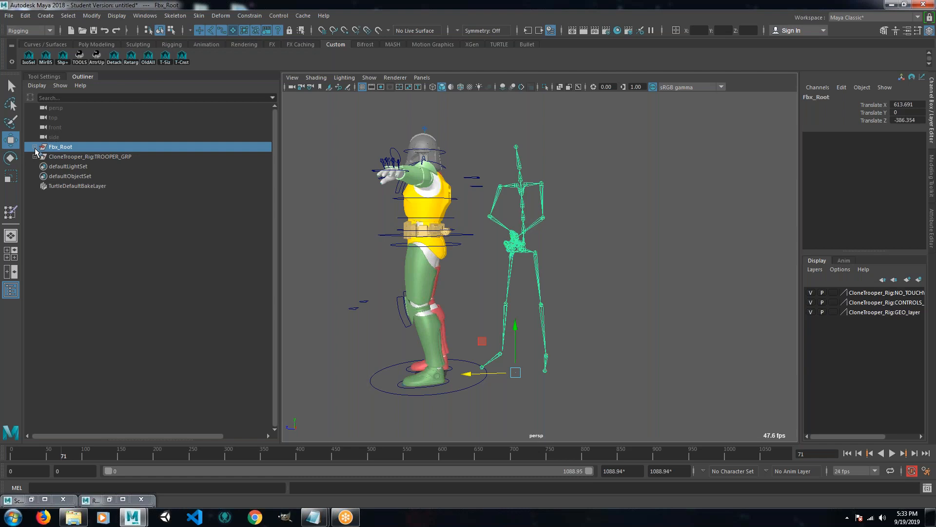
left_click(73, 470)
type("-10")
key("Return")
Play the mocap animation and stop at frame 72 to examine the skeleton's stance beside the trooper rig.
key("alt+v")
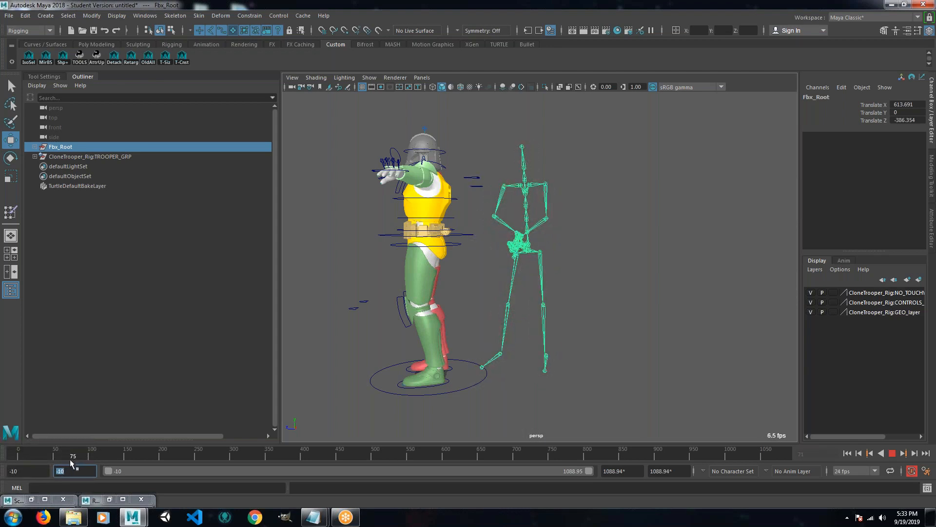
left_click(69, 459)
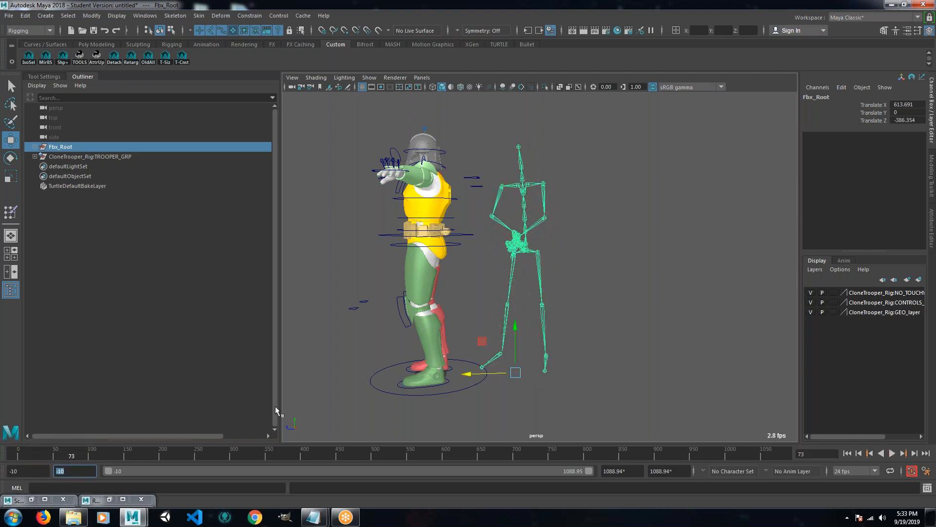
mouse_move(488, 317)
left_mouse_down("alt")
mouse_move(493, 287)
mouse_move(485, 320)
left_mouse_up("alt")
key("alt+v")
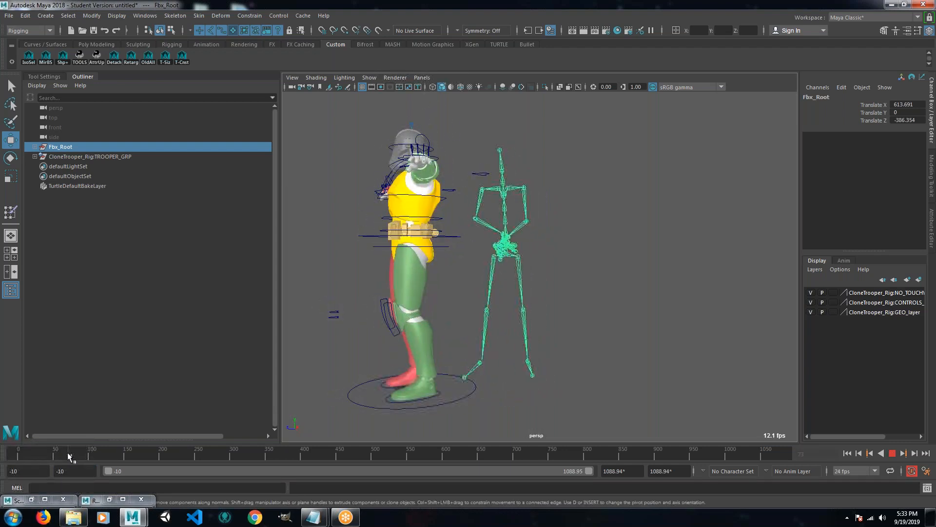
left_click(69, 452)
left_click_drag(485, 283, 505, 275, "alt")
right_click_drag(507, 281, 605, 291, "alt")
middle_click_drag(541, 298, 577, 232, "alt")
scroll(577, 232, "down", 2)
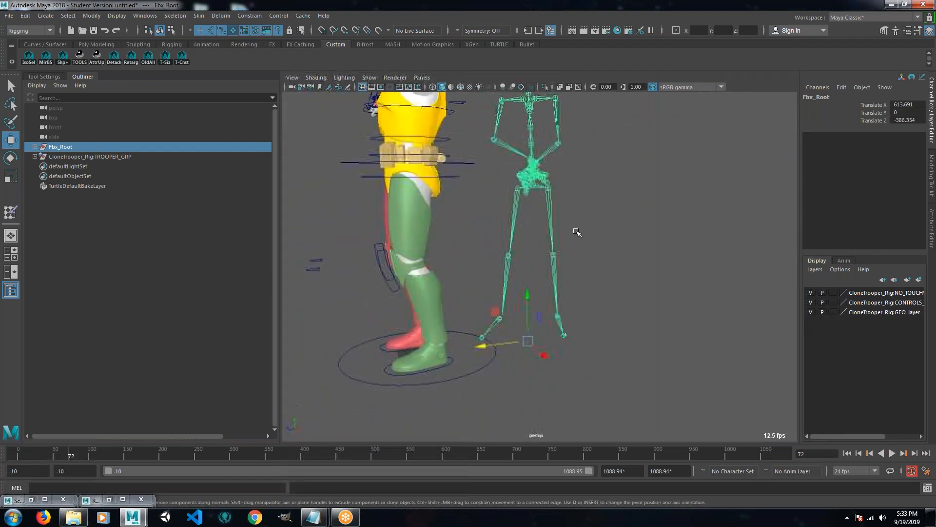
Expand the entire joint hierarchy under Fbx_Root, from Hips to the finger joints, and look through it.
left_click(36, 146)
left_click(41, 157)
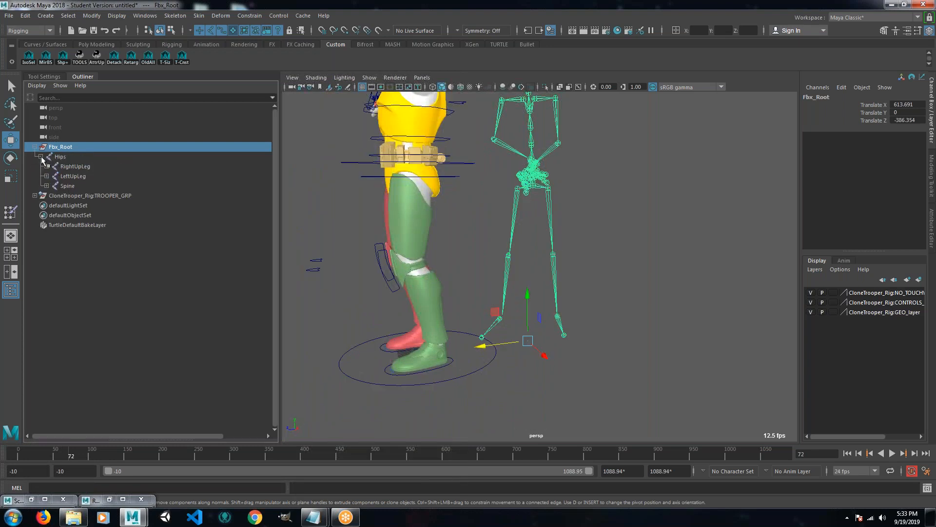
left_click(41, 157)
left_click(41, 157, "shift")
scroll(77, 154, "down", 6)
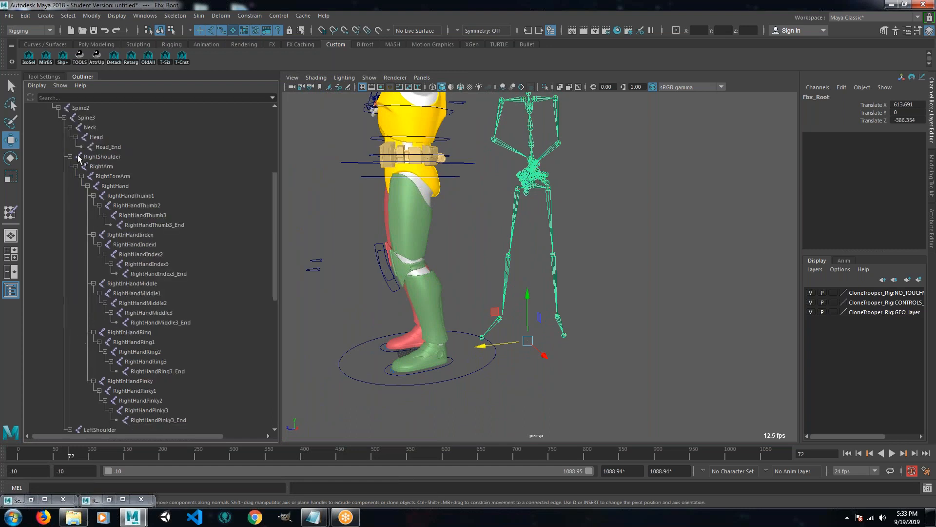
Select Fbx_Root and its entire joint hierarchy down to LeftHandPinky3_End and key it at frame -10.
scroll(136, 156, "up", 6)
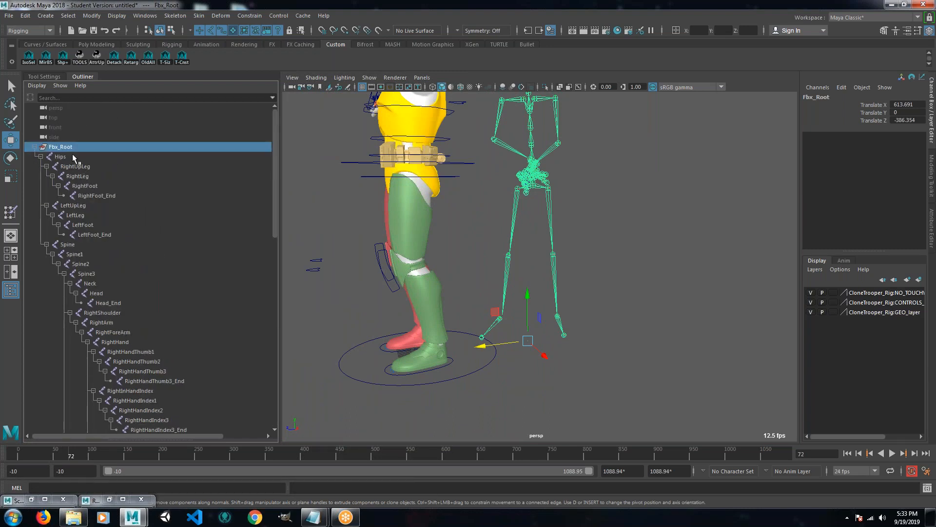
left_click_drag(73, 148, 169, 376)
scroll(112, 187, "down", 12)
scroll(137, 185, "down", 3)
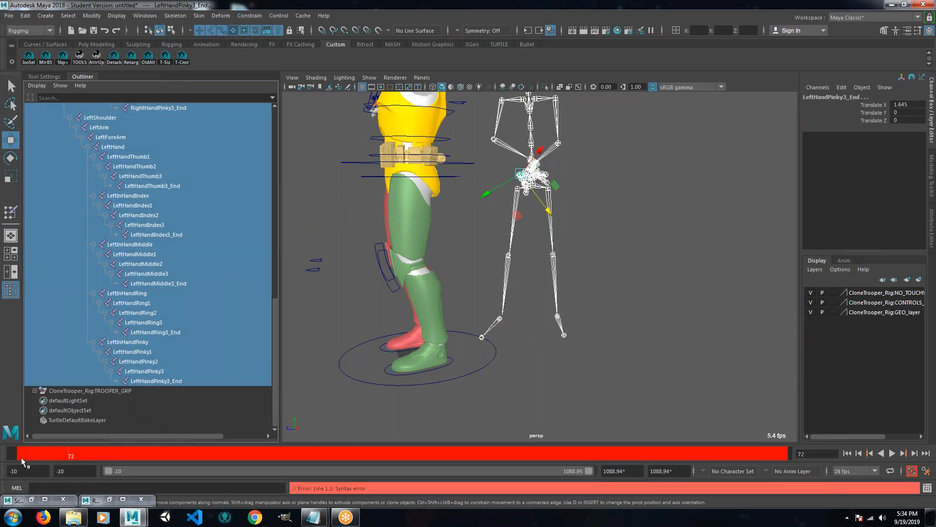
left_click_drag(14, 455, 0, 457)
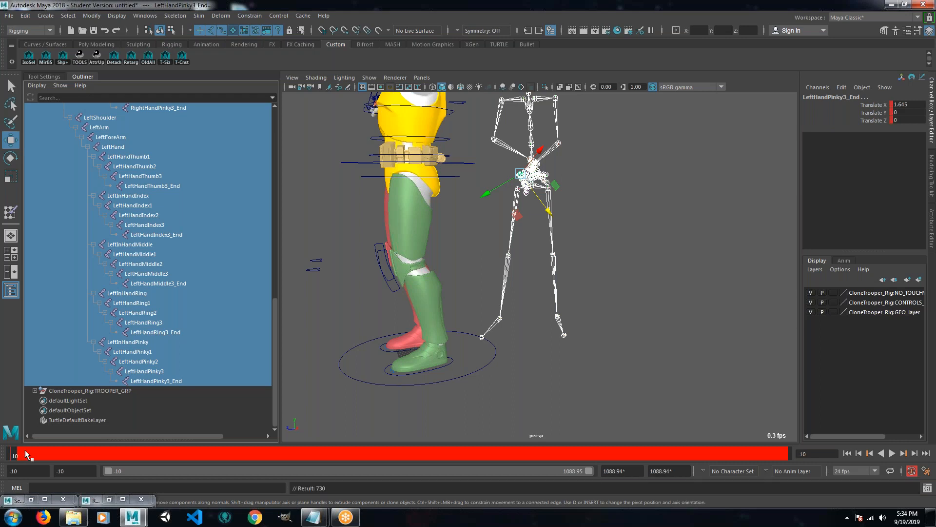
Shorten the playback range to end at about frame 75 and put the selected mocap skeleton into a T-pose at frame -10 with the T-Siz script.
key("alt+v")
left_click_drag(587, 470, 133, 499)
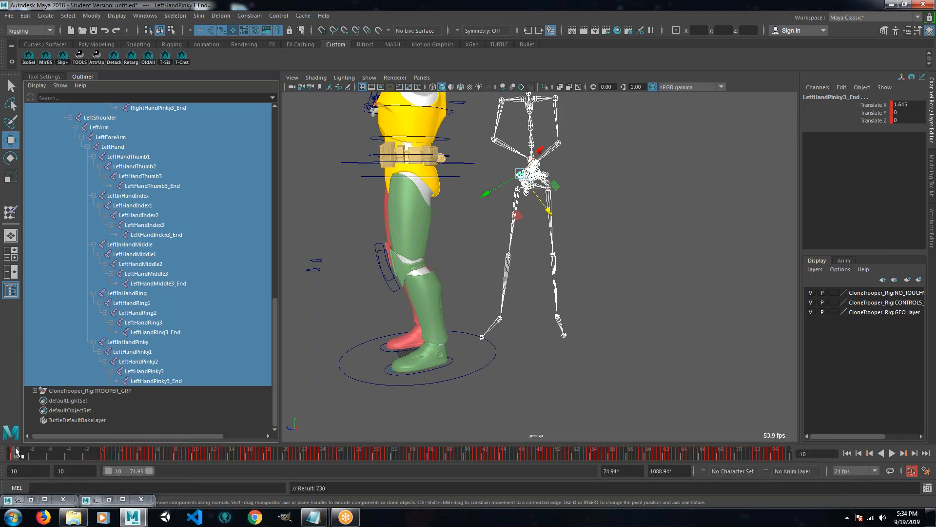
left_click_drag(25, 451, 11, 453)
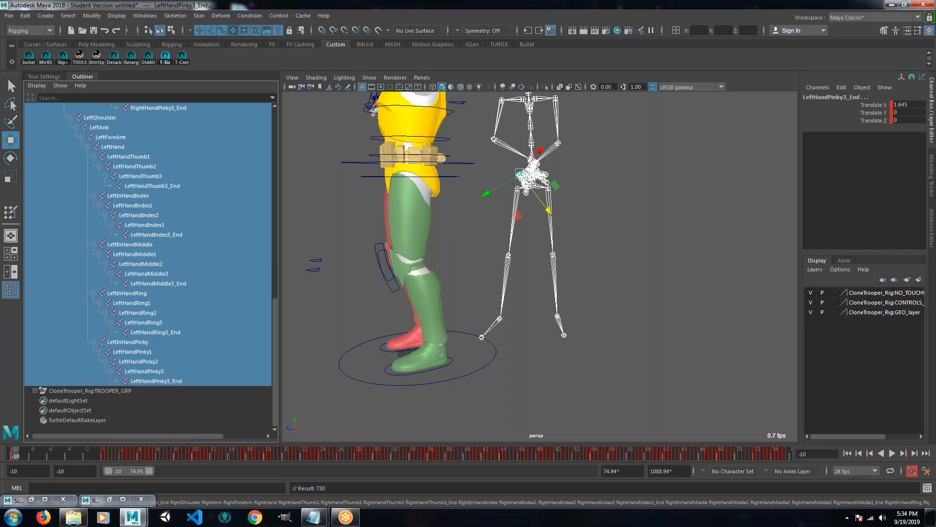
left_click(165, 57)
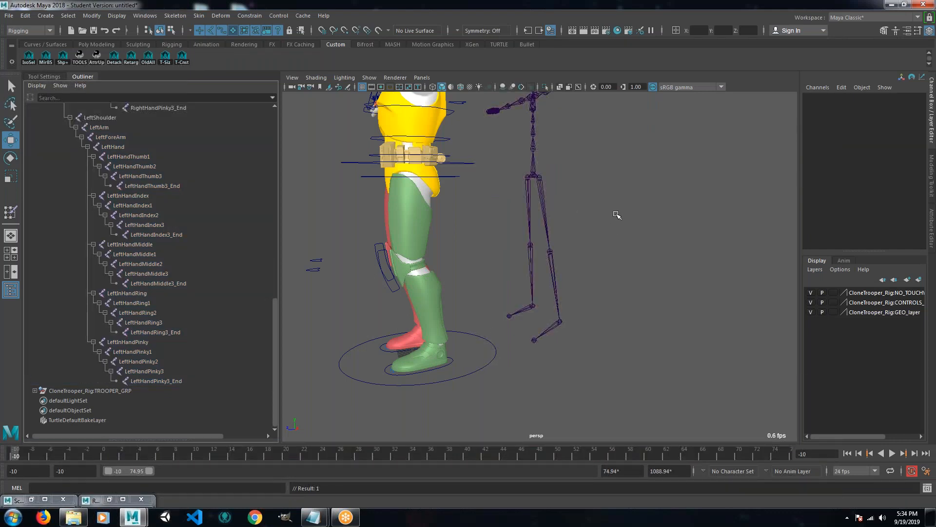
key("f")
left_click_drag(554, 231, 581, 237, "alt")
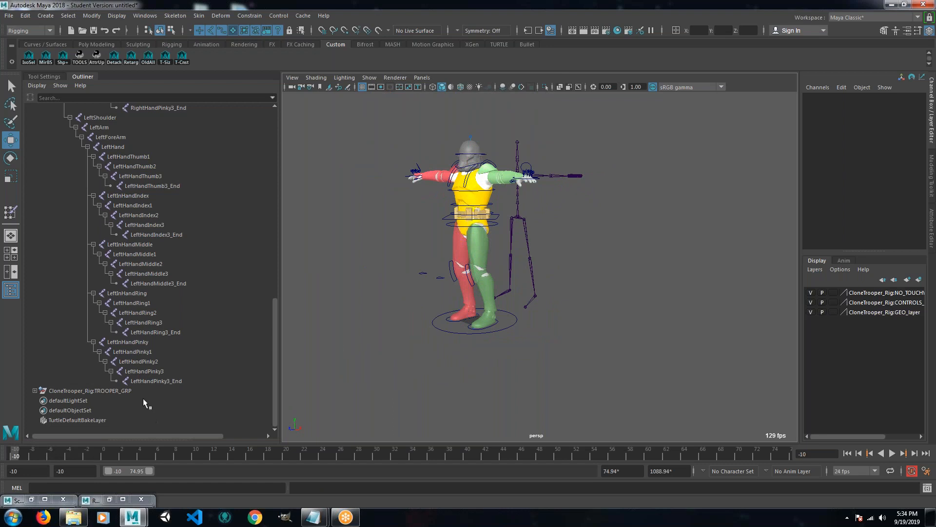
Collapse the Fbx_Root hierarchy and move Fbx_Root onto the trooper rig, to about X 633.5 and Z -303.2.
scroll(111, 302, "up", 15)
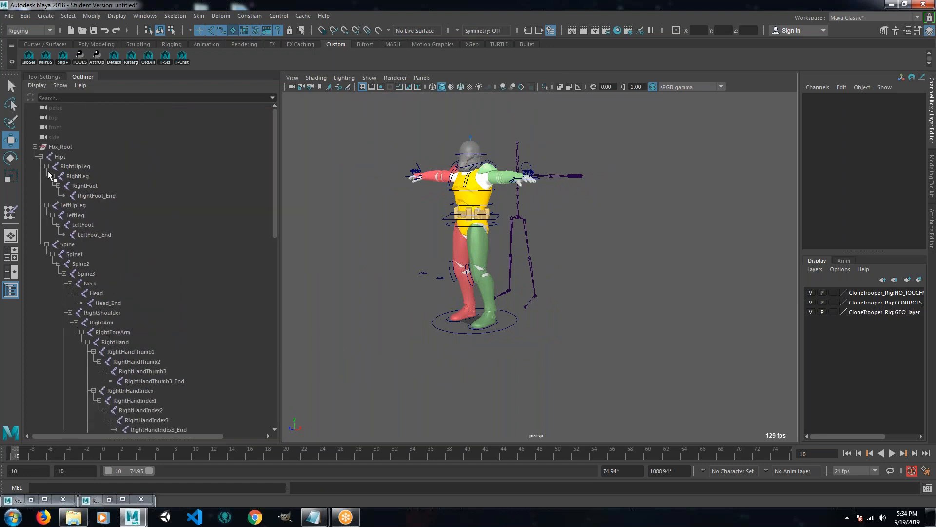
left_click(35, 146)
left_click(59, 147)
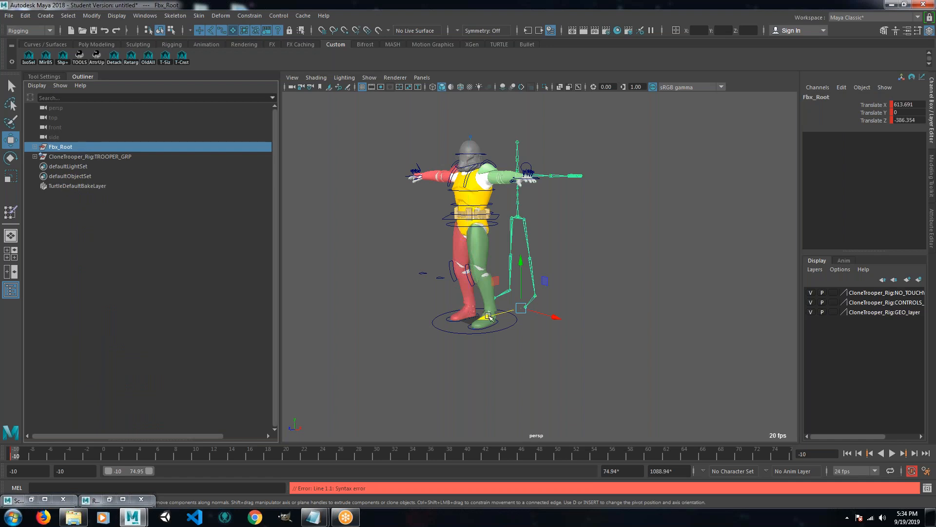
left_click_drag(489, 316, 629, 332)
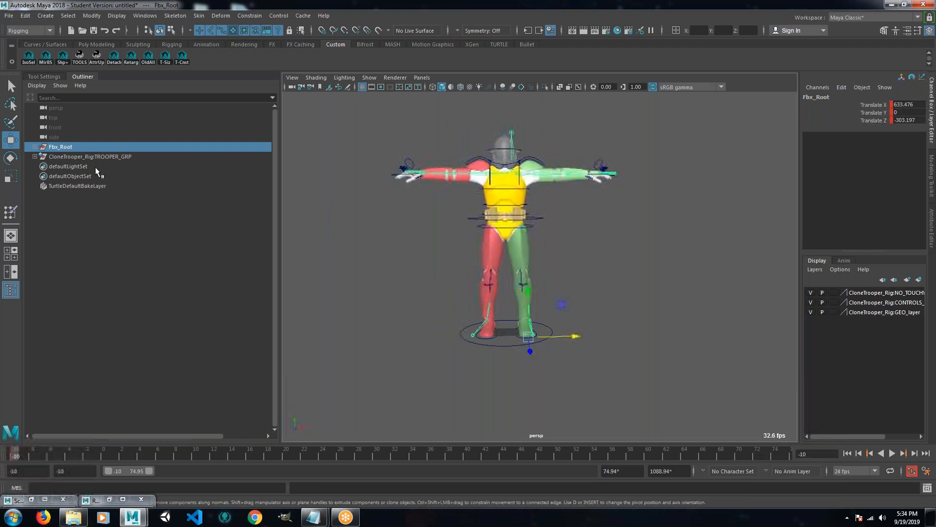
Expand the trooper rig's top group and turn on X-Ray Joints in the viewport.
left_click(34, 156)
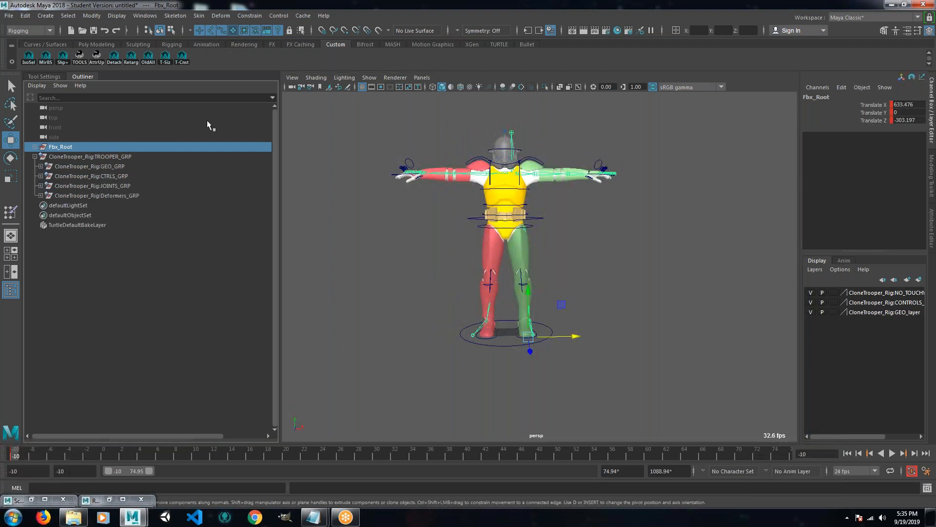
left_click(316, 78)
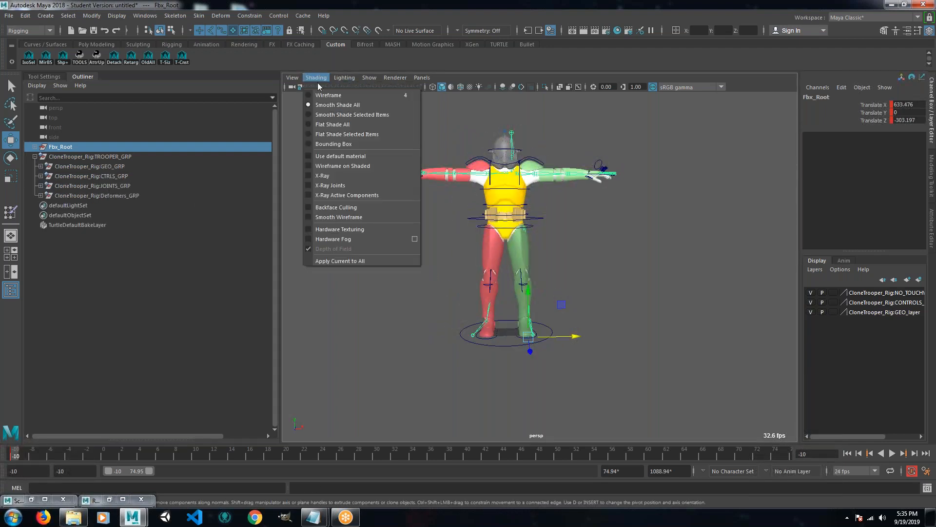
left_click(331, 186)
Fine-tune Fbx_Root to about X 627.4 and Z -310.2 so the mocap hips line up with the trooper's pelvis.
mouse_move(417, 255)
right_mouse_down("alt")
mouse_move(560, 319)
mouse_move(535, 297)
right_mouse_up("alt")
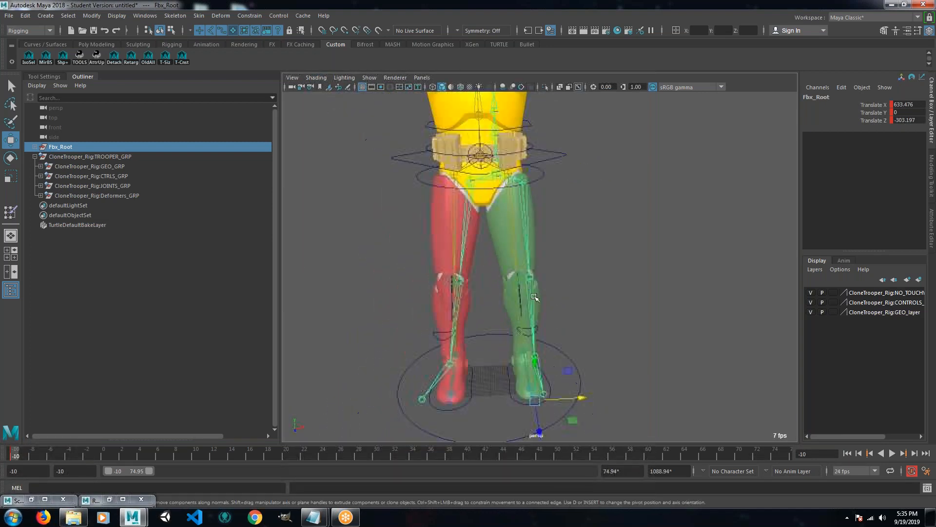
left_click_drag(587, 399, 575, 399)
left_click_drag(468, 356, 552, 344, "alt")
left_click_drag(722, 354, 539, 261)
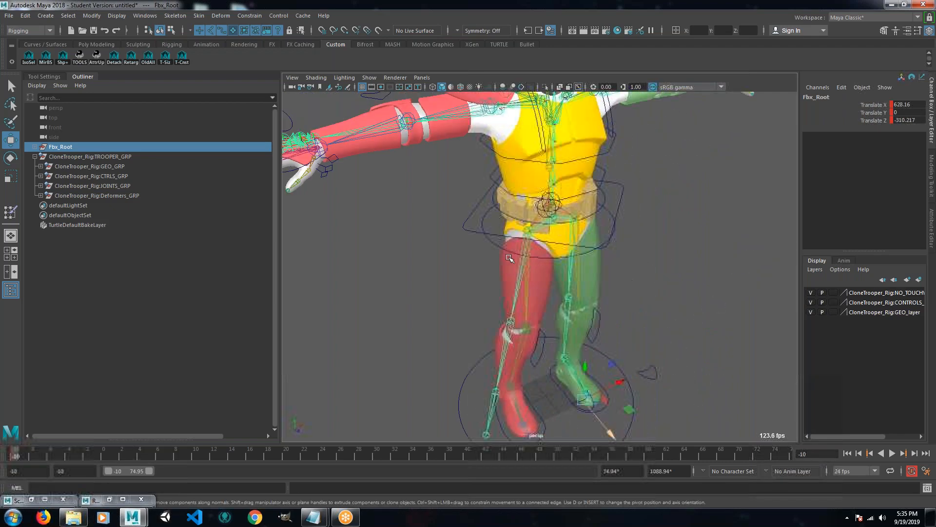
right_click_drag(511, 259, 583, 298, "alt")
left_click_drag(583, 298, 579, 322, "alt")
left_click_drag(599, 407, 590, 411)
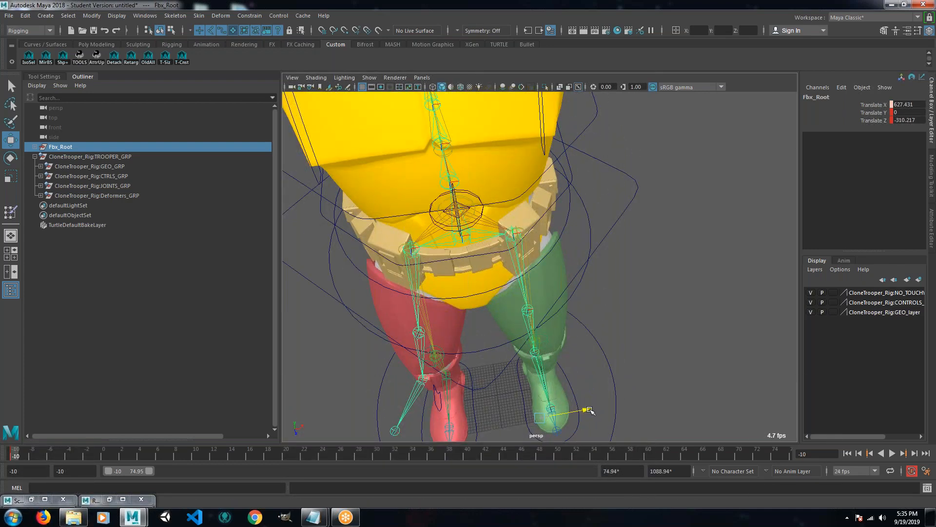
Examine from behind and in front how the mocap hip and leg joints line up with the trooper rig's joints.
left_click_drag(550, 372, 698, 360, "alt")
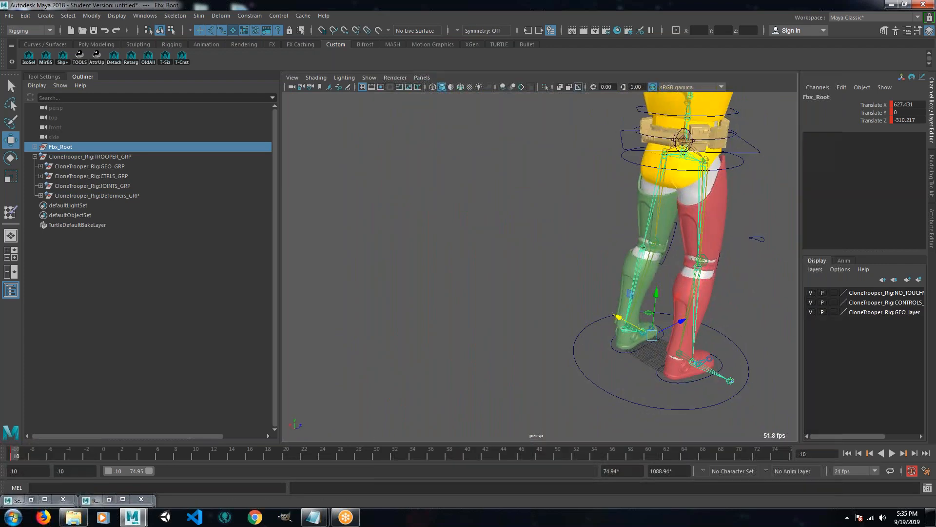
middle_click_drag(615, 249, 479, 320, "alt")
left_click_drag(478, 320, 578, 294, "alt")
right_click_drag(468, 302, 575, 312, "alt")
mouse_move(506, 317)
left_mouse_down("alt")
mouse_move(515, 316)
mouse_move(496, 314)
left_mouse_up("alt")
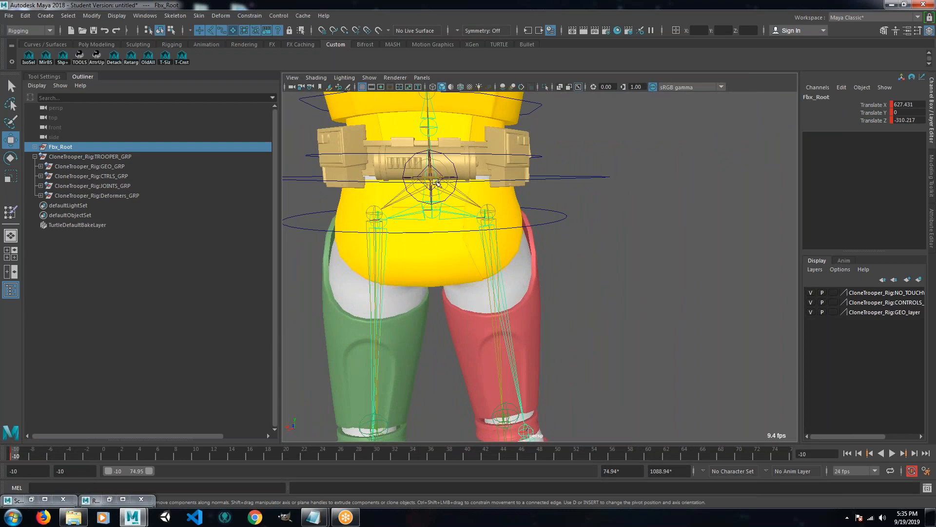
left_click_drag(424, 259, 179, 245, "alt")
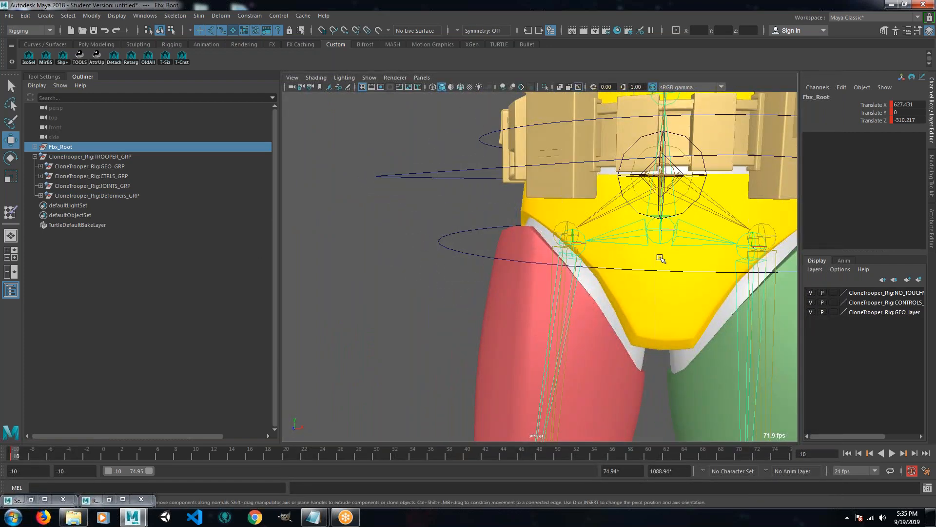
scroll(667, 258, "down", 5)
middle_click_drag(658, 312, 579, 228, "alt")
scroll(578, 228, "down", 5)
mouse_move(476, 270)
left_mouse_down("alt")
mouse_move(498, 276)
mouse_move(485, 272)
left_mouse_up("alt")
left_click_drag(495, 194, 512, 230, "alt")
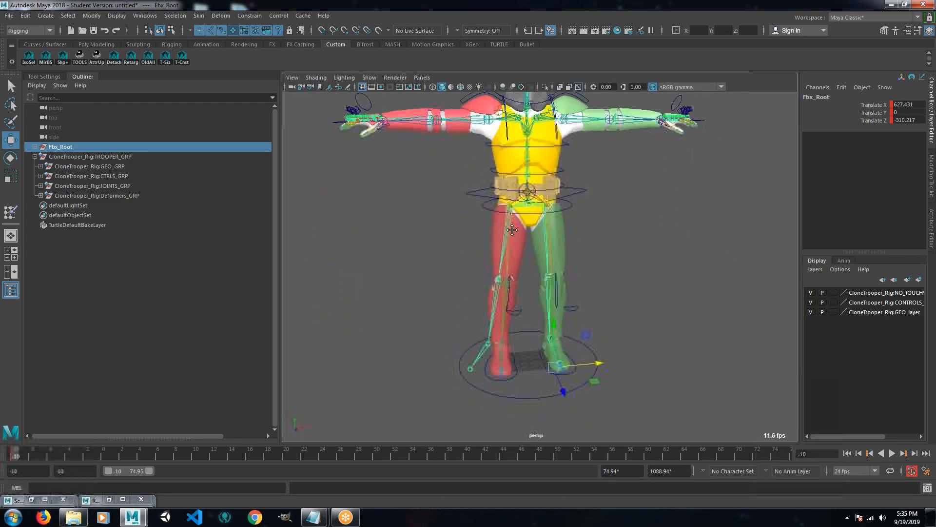
Move the trooper's left foot control to about X -1.0 and Z -2.9 so the ankle sits on the mocap ankle joint.
middle_click_drag(512, 230, 493, 163, "alt")
right_click_drag(506, 253, 598, 294, "alt")
middle_click_drag(600, 251, 629, 300, "alt")
left_click_drag(592, 324, 580, 312, "alt")
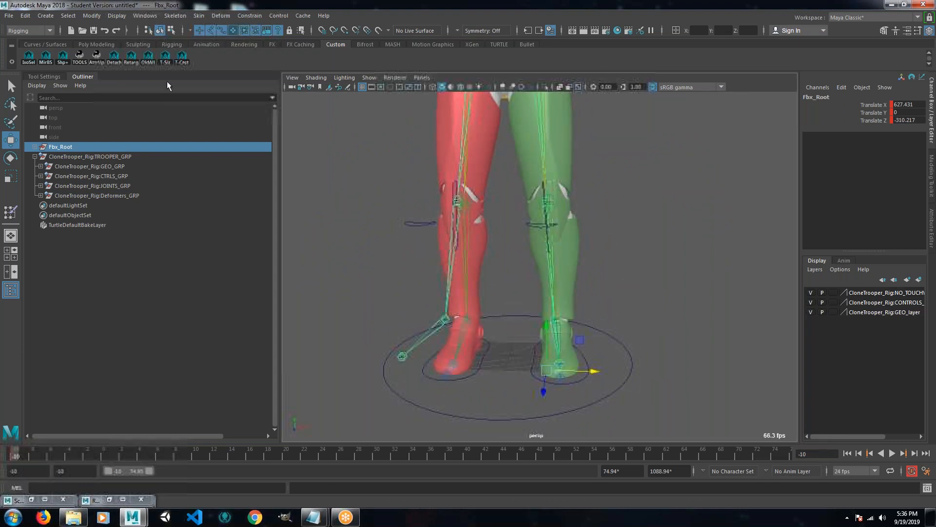
left_click(587, 361)
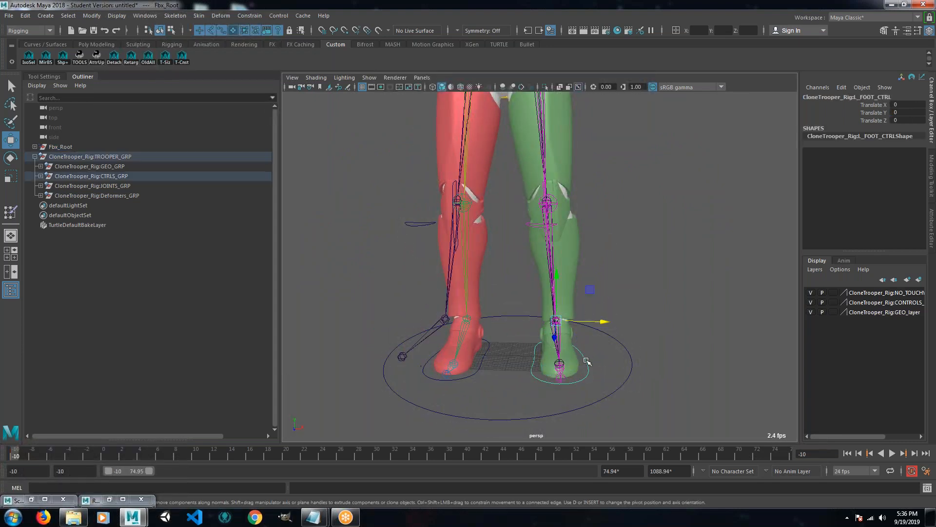
left_click_drag(510, 374, 566, 374, "alt")
right_click_drag(566, 373, 615, 357, "alt")
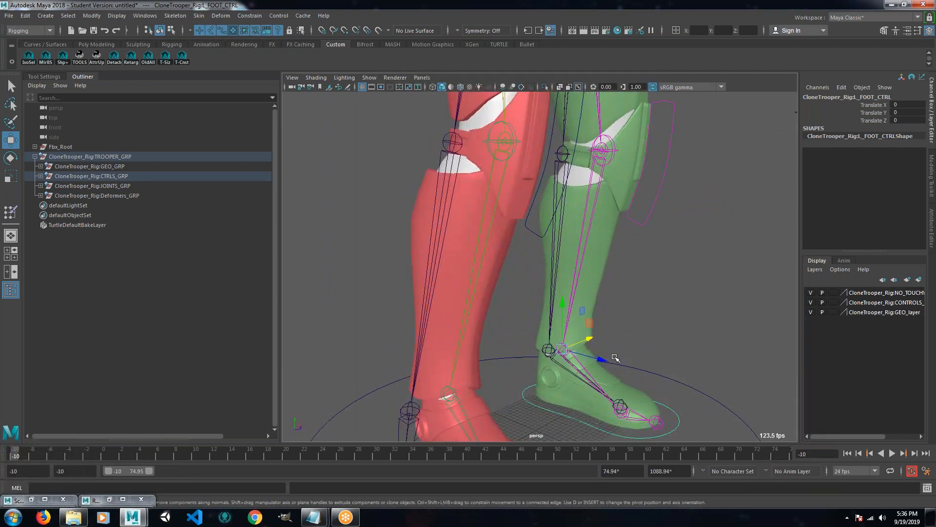
left_click_drag(614, 365, 488, 391)
left_click_drag(622, 344, 613, 344)
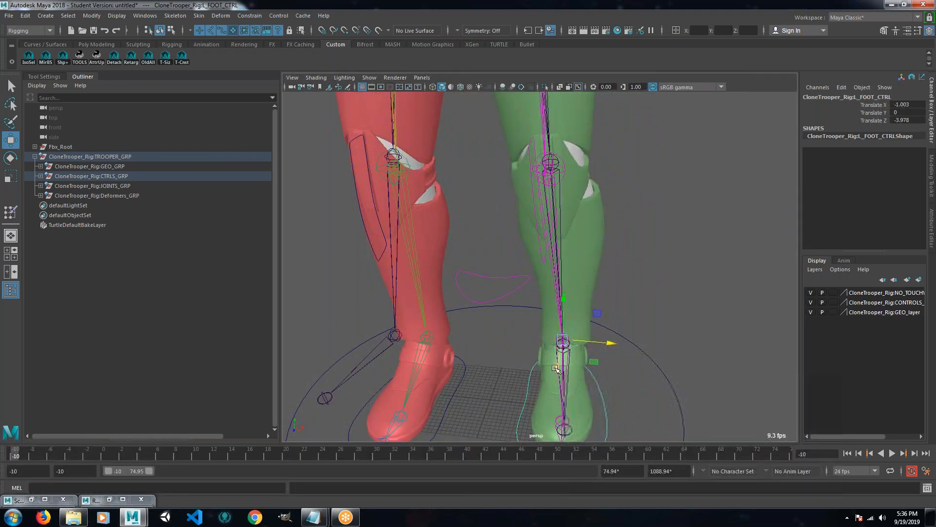
left_click_drag(555, 370, 633, 385)
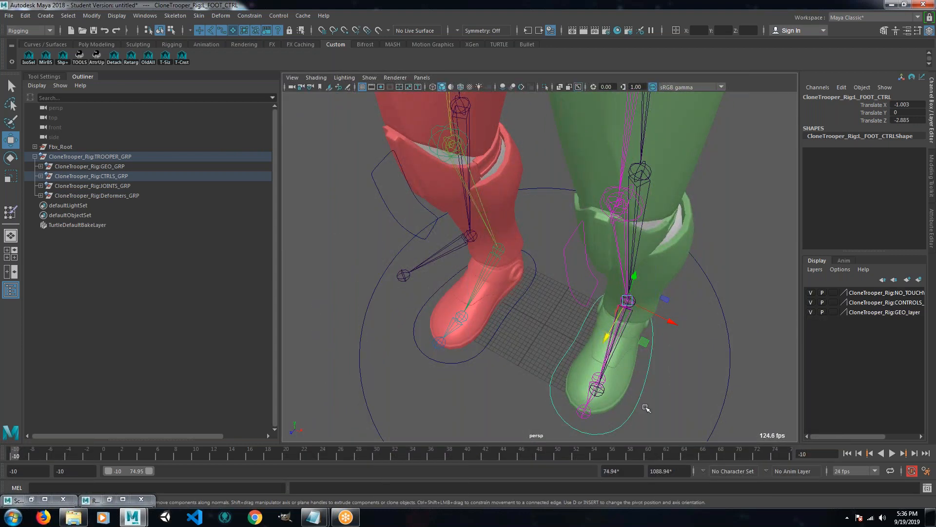
Rotate the trooper's left foot control so the foot points along the mocap skeleton's left foot.
key("e")
left_click_drag(633, 336, 636, 341)
left_click_drag(514, 381, 525, 357, "alt")
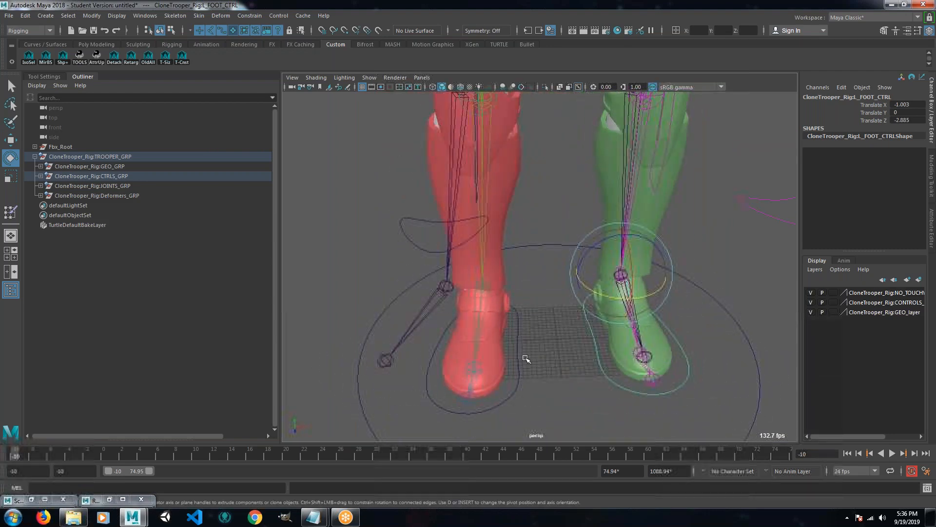
Move the trooper's right foot control to about X -8.25 and Z -0.02 and rotate it to match the mocap right foot.
left_click(518, 356)
mouse_move(485, 318)
left_mouse_down("alt")
mouse_move(500, 347)
mouse_move(501, 321)
left_mouse_up("alt")
key("w")
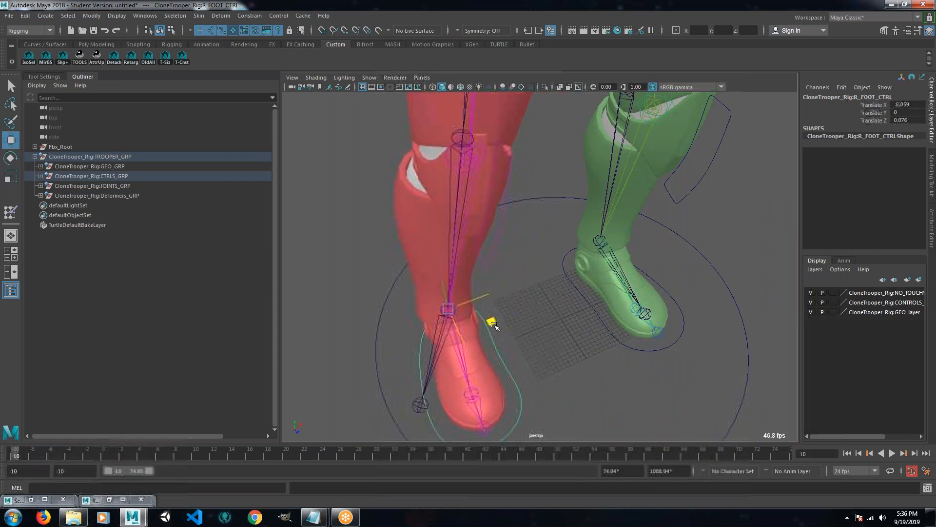
left_click_drag(468, 362, 482, 336, "alt")
key("e")
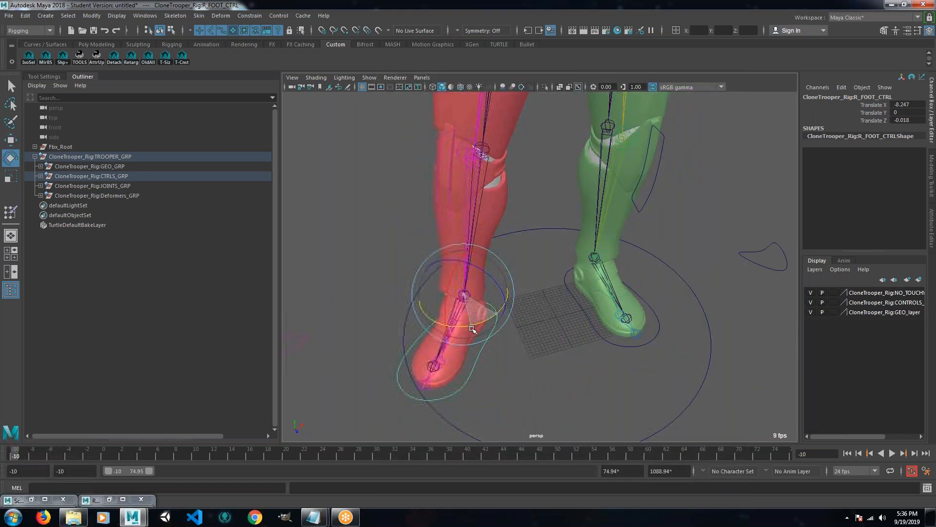
left_click_drag(454, 372, 477, 332, "alt")
Examine how the whole trooper rig lines up with the mocap skeleton, from the feet up to the head and arms.
scroll(477, 332, "down", 5)
left_click_drag(545, 268, 496, 338, "alt")
middle_click_drag(518, 334, 595, 315, "alt")
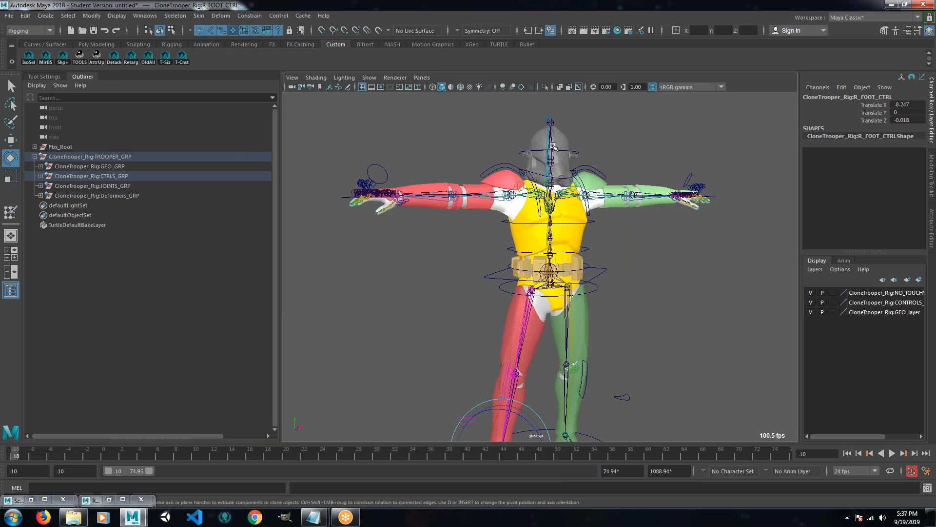
left_click_drag(667, 352, 639, 362, "alt")
middle_click_drag(639, 361, 631, 314, "alt")
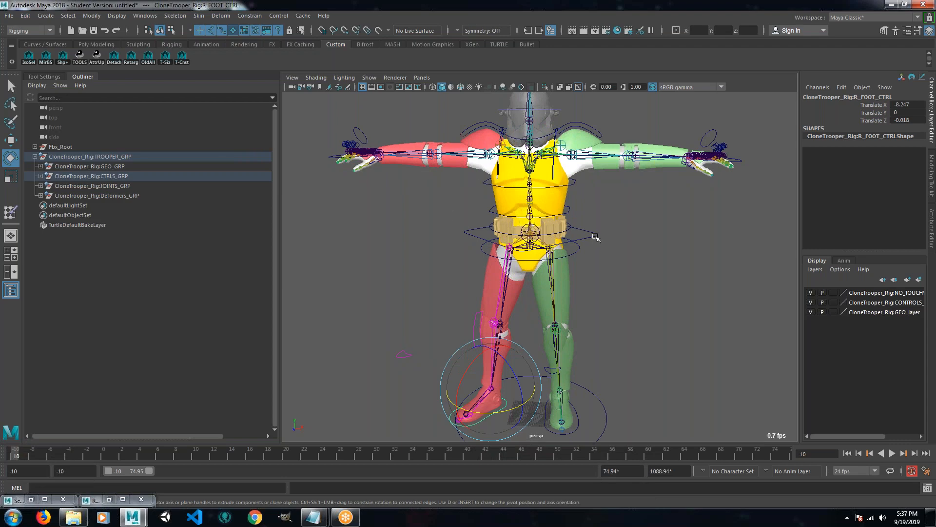
Rotate the trooper's left clavicle control so the left shoulder and arm line up with the mocap arm joints.
left_click_drag(469, 203, 517, 249, "alt")
right_click_drag(519, 249, 578, 251, "alt")
middle_click_drag(579, 251, 480, 388, "alt")
left_click_drag(480, 388, 590, 286, "alt")
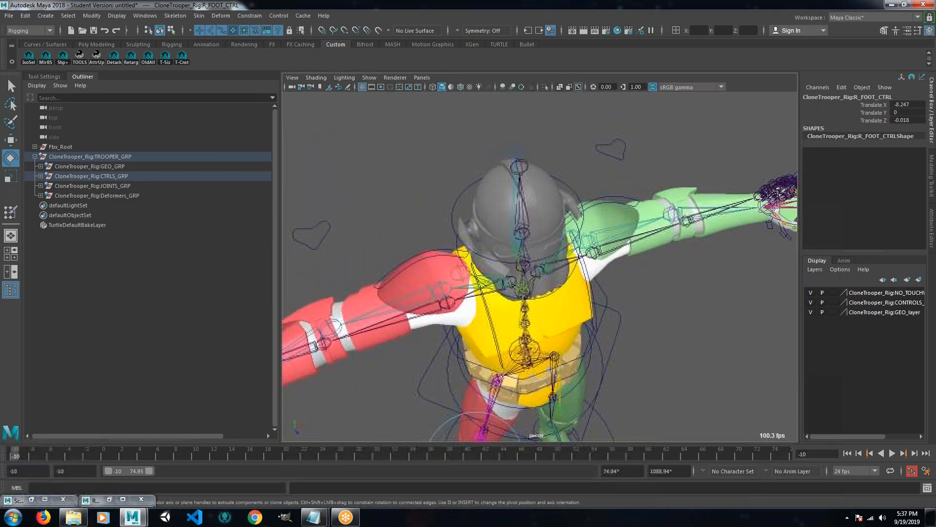
left_click(588, 290)
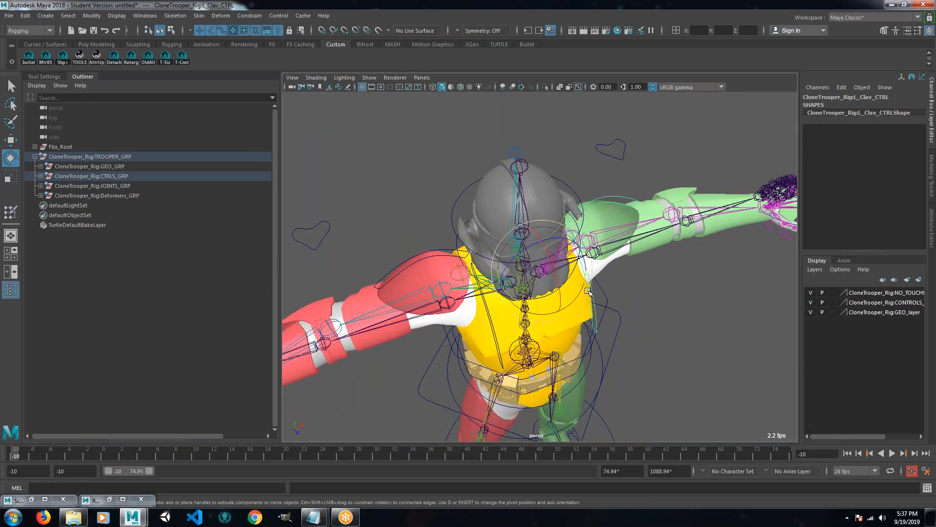
left_click_drag(571, 298, 559, 315)
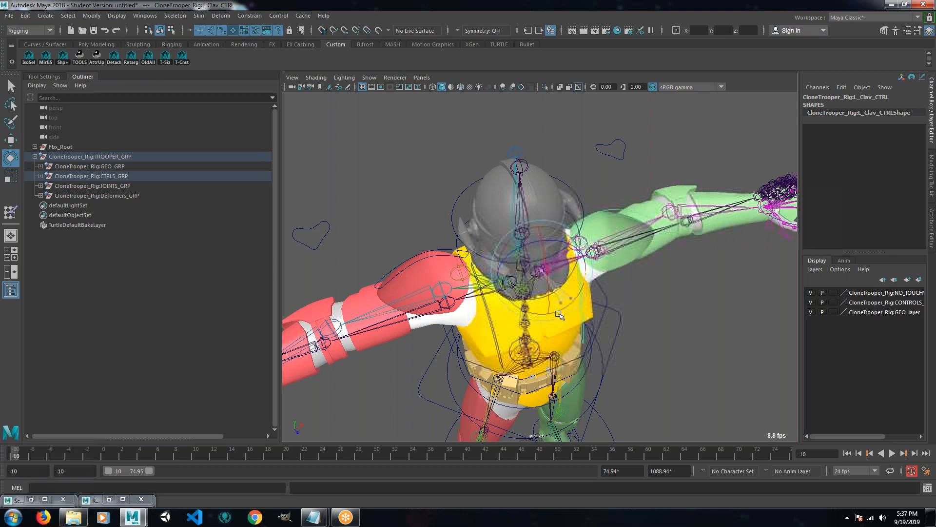
Rotate the trooper's right clavicle control so the right shoulder and arm line up with the mocap arm joints.
left_click(484, 327)
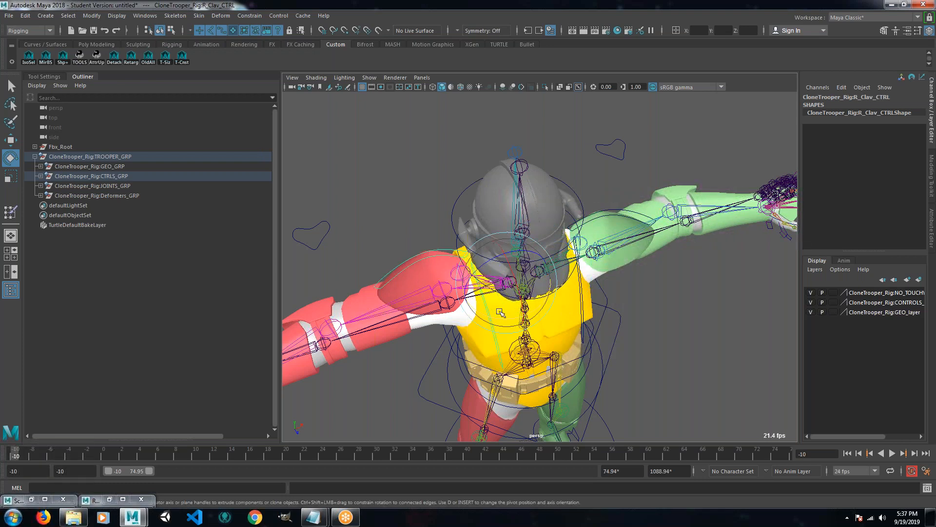
left_click_drag(500, 319, 513, 326)
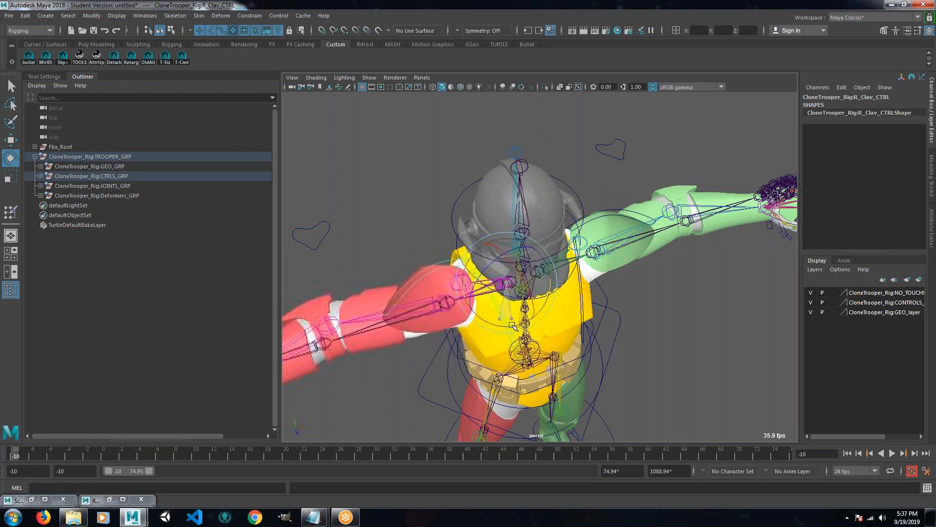
left_click_drag(637, 359, 592, 292, "alt")
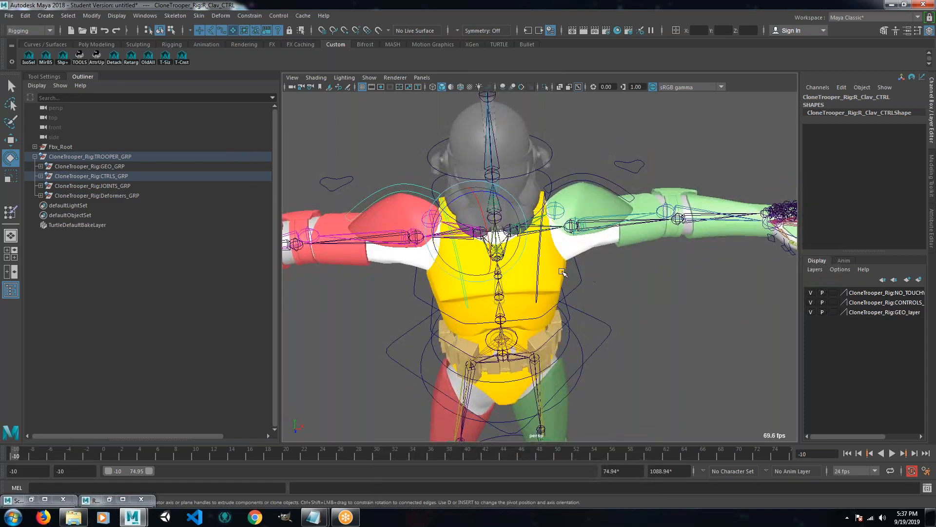
Move the trooper's left hand control to about X 0.667 and Z -3.972 so the left wrist lines up with the mocap wrist.
middle_click_drag(586, 288, 446, 314, "alt")
left_click_drag(446, 314, 486, 337, "alt")
left_click_drag(488, 363, 664, 297, "alt")
left_click(646, 305)
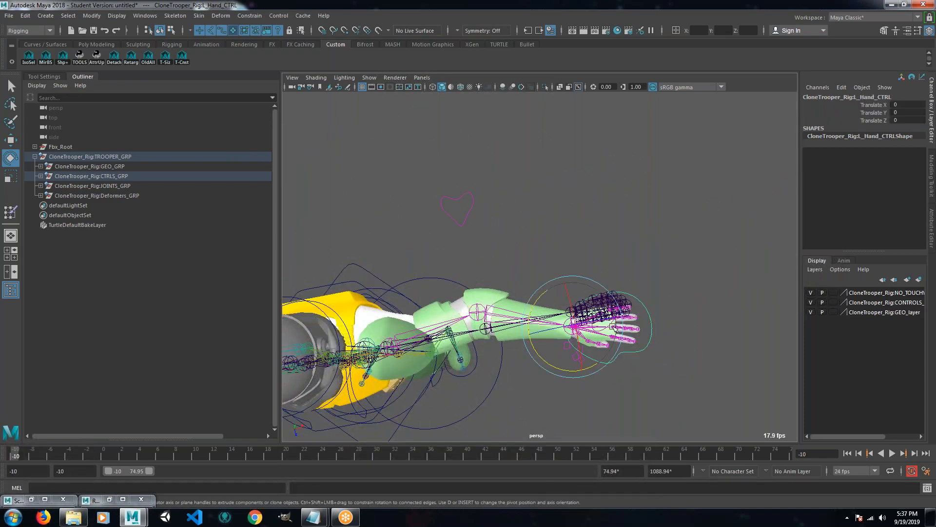
left_click_drag(611, 355, 477, 342)
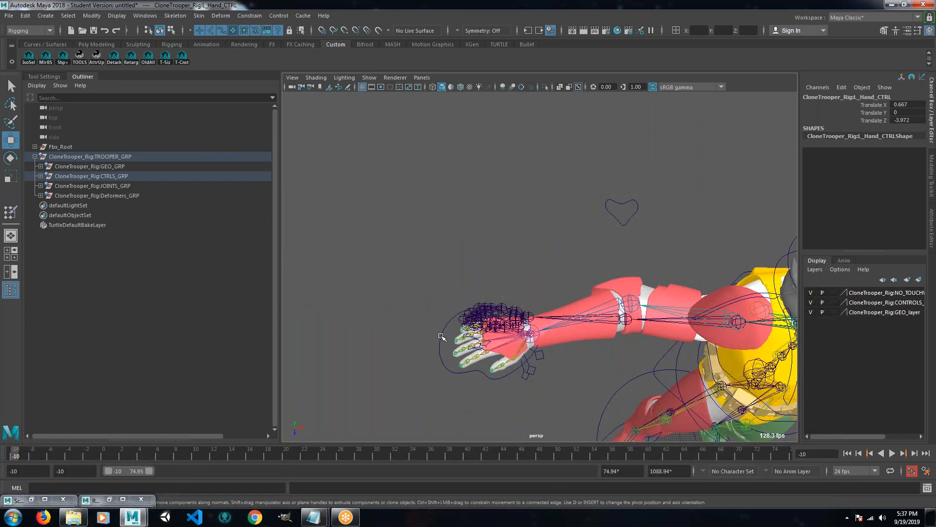
Move the trooper's right hand control to about X -0.745, Y 1.333 and Z -4.438 to match the mocap right wrist.
left_click(445, 362)
left_click_drag(564, 371, 565, 404)
right_click_drag(570, 408, 633, 415, "alt")
middle_click_drag(633, 415, 590, 259, "alt")
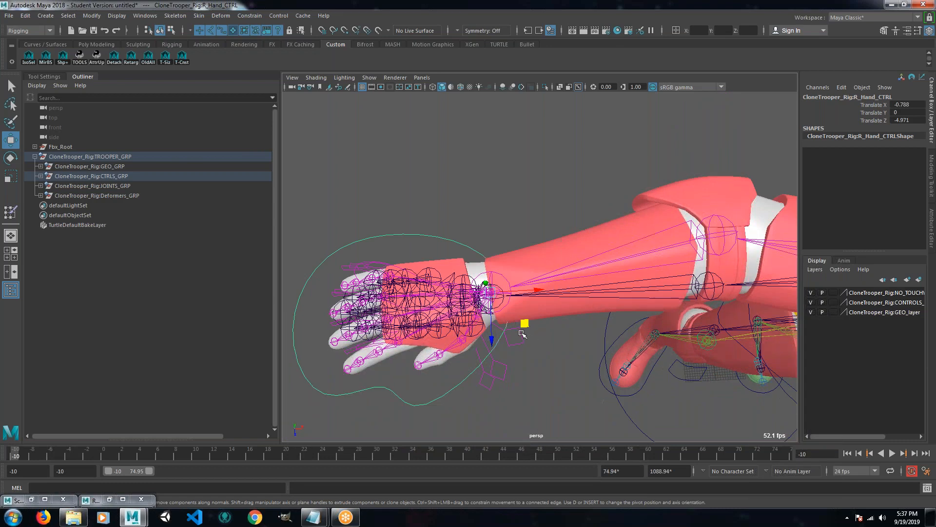
left_click(521, 335)
key("ctrl+z")
left_click_drag(526, 322, 528, 326)
middle_click_drag(547, 378, 539, 405, "alt")
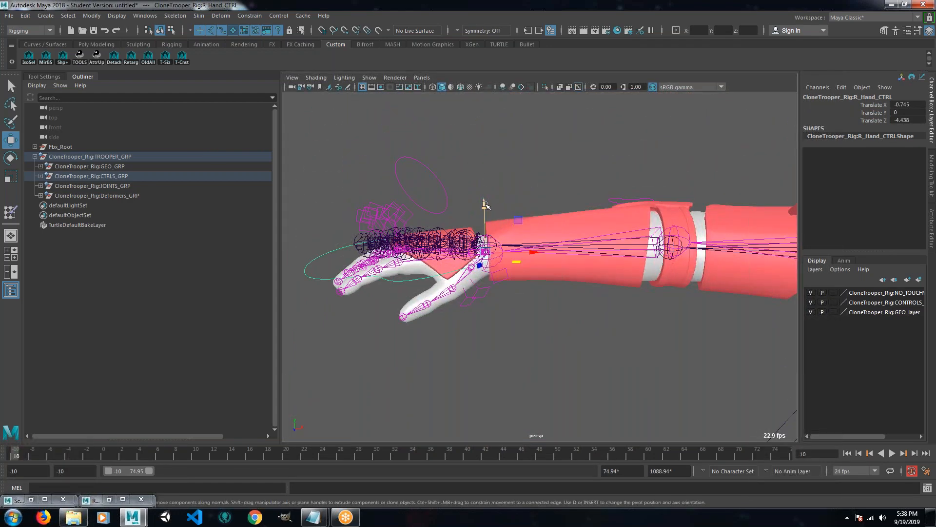
left_click_drag(485, 204, 485, 196)
Raise the trooper's left hand control vertically so the left wrist and forearm line up with the mocap joints, and clear the selection.
scroll(649, 286, "down", 5)
scroll(649, 286, "down", 2)
middle_click_drag(622, 285, 332, 324, "alt")
scroll(333, 324, "up", 6)
left_click_drag(561, 396, 567, 367, "alt")
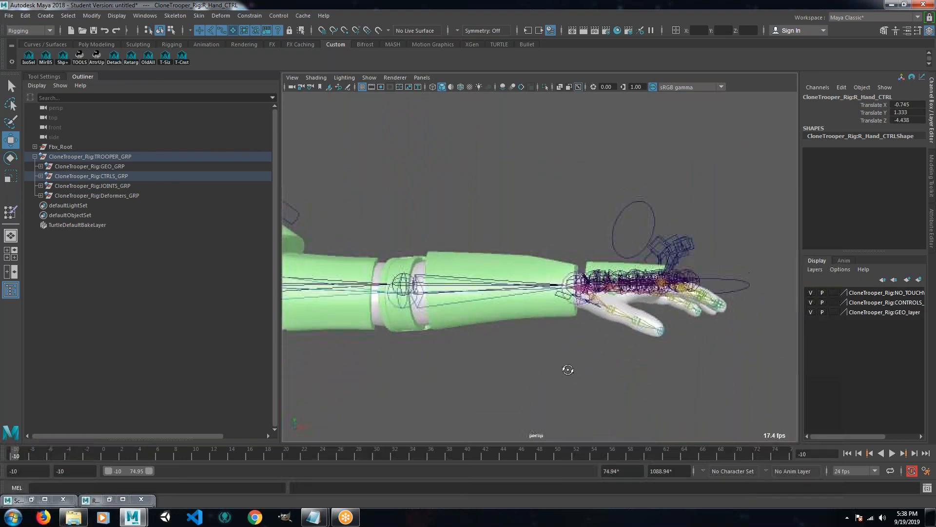
left_click(724, 278)
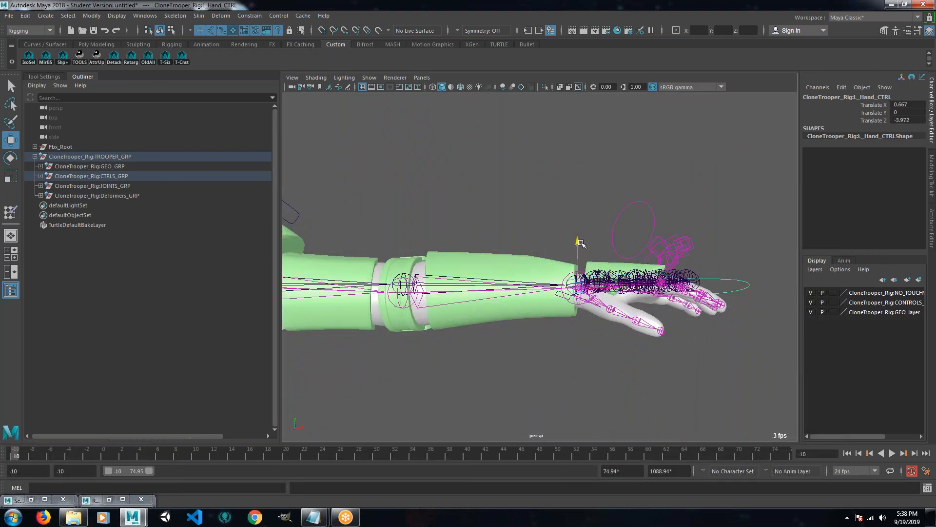
left_click(502, 365)
Examine how the trooper's clavicles, neck, head and torso line up with the mocap skeleton.
scroll(440, 321, "down", 5)
left_click_drag(440, 321, 595, 330, "alt")
scroll(596, 330, "up", 8)
left_click_drag(626, 370, 505, 320, "alt")
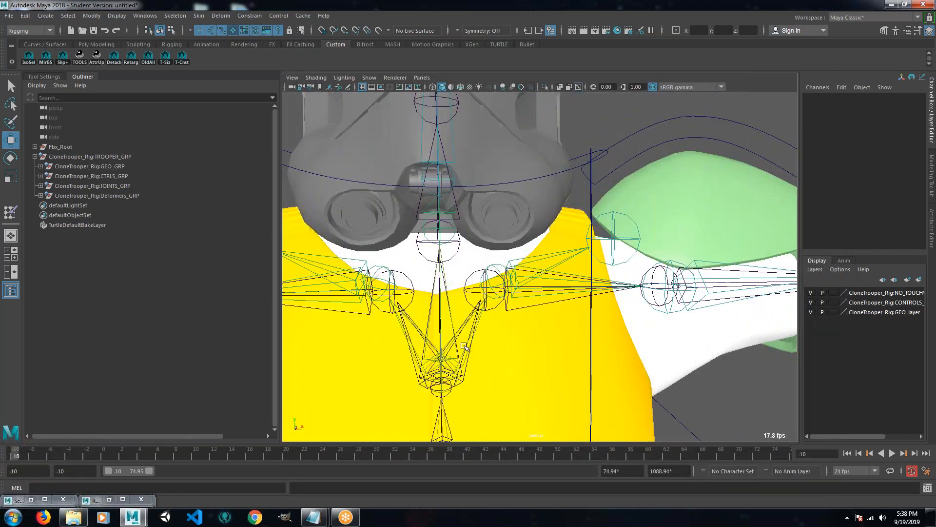
scroll(478, 365, "down", 3)
left_click_drag(454, 359, 525, 191, "alt")
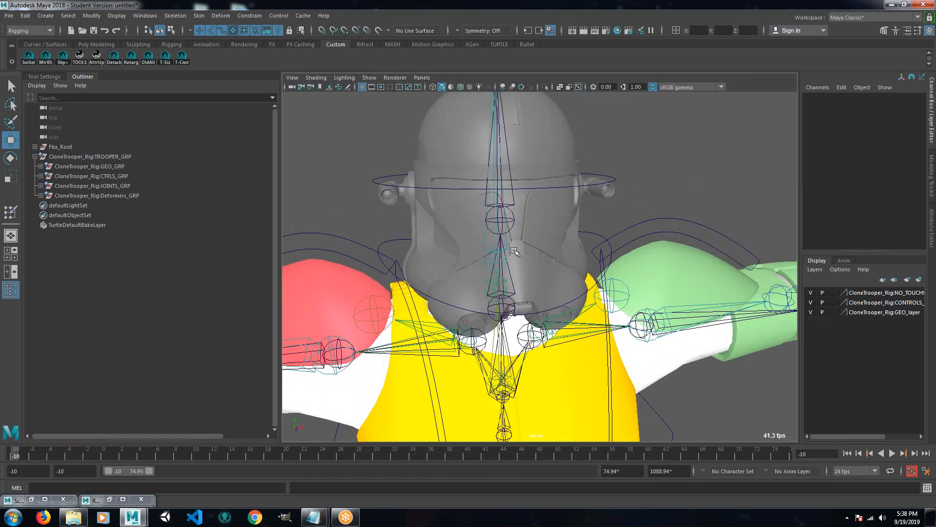
scroll(540, 266, "down", 5)
left_click_drag(493, 286, 541, 145, "alt")
scroll(558, 220, "down", 8)
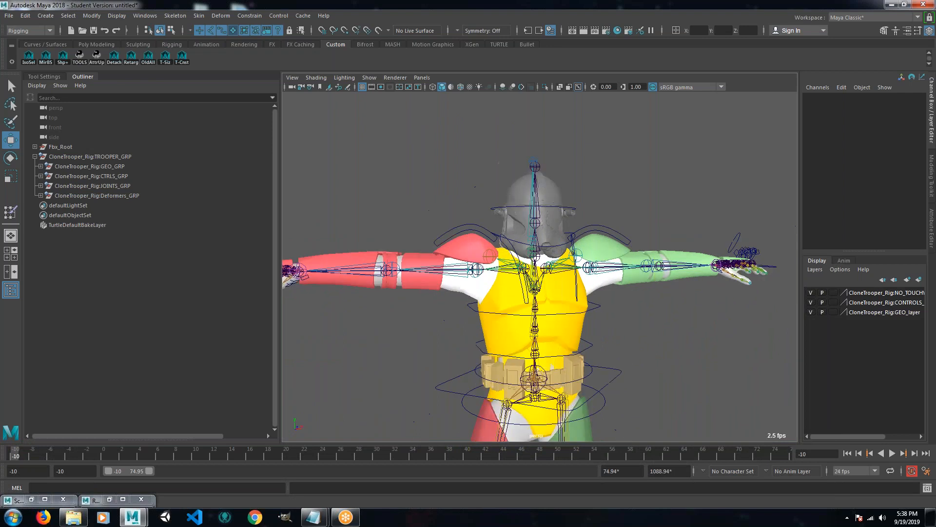
left_click_drag(558, 221, 597, 312, "alt")
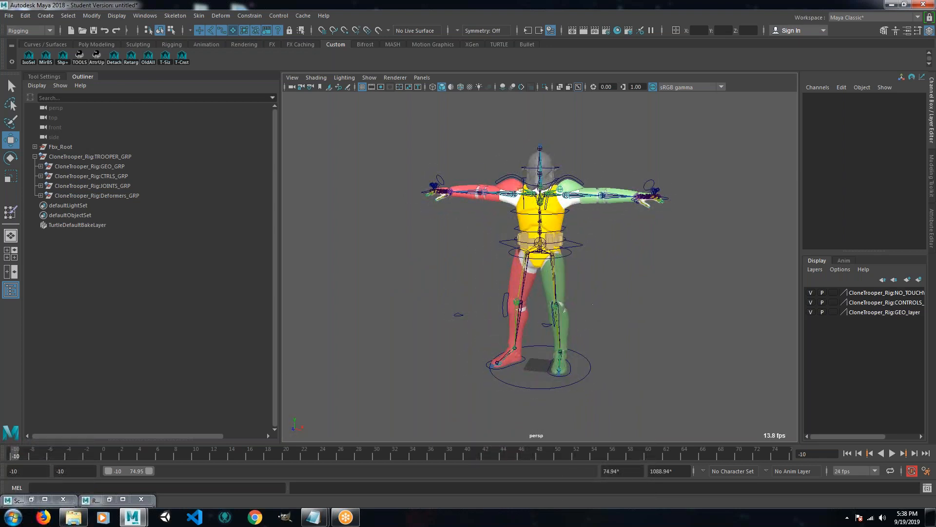
Examine the alignment of the trooper's legs and left arm with the mocap skeleton from the front and from above.
scroll(597, 311, "up", 8)
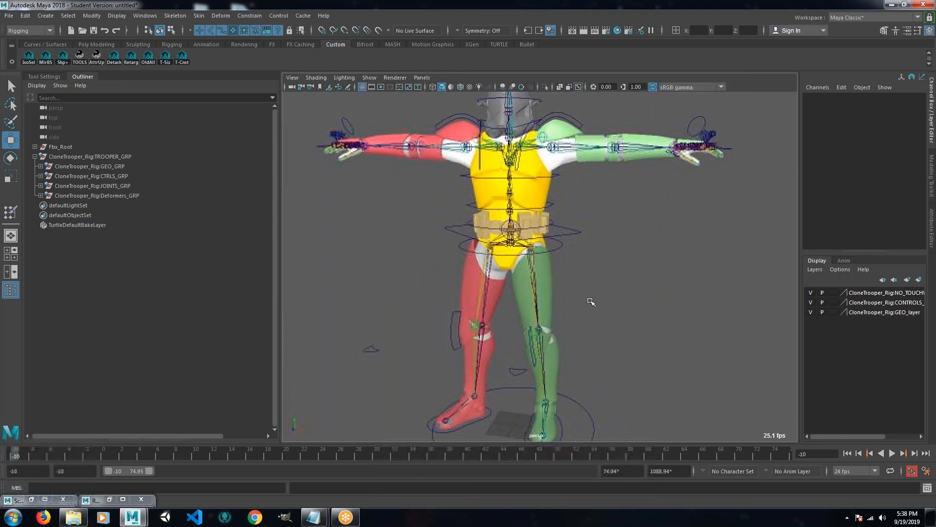
left_click_drag(591, 302, 569, 234, "alt")
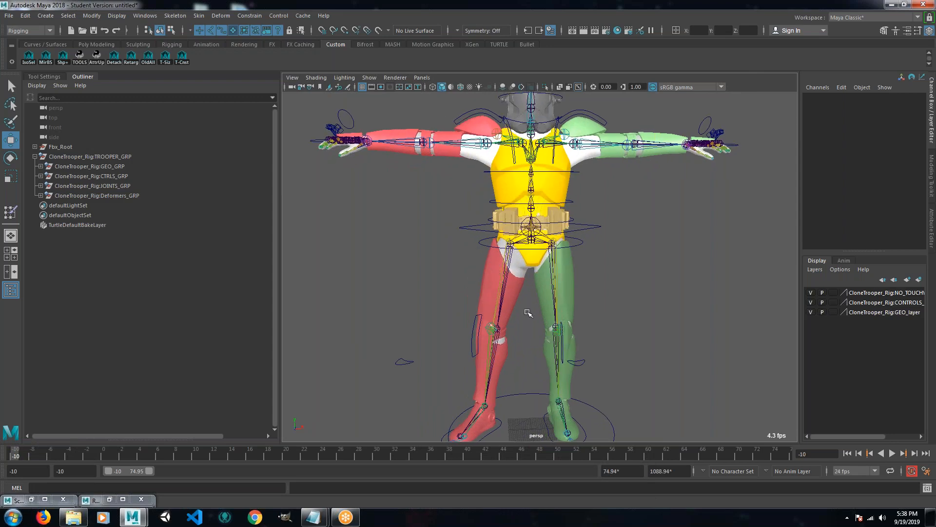
left_click_drag(534, 212, 515, 260, "alt")
left_click_drag(587, 300, 576, 296, "alt")
left_click_drag(697, 301, 419, 242, "alt")
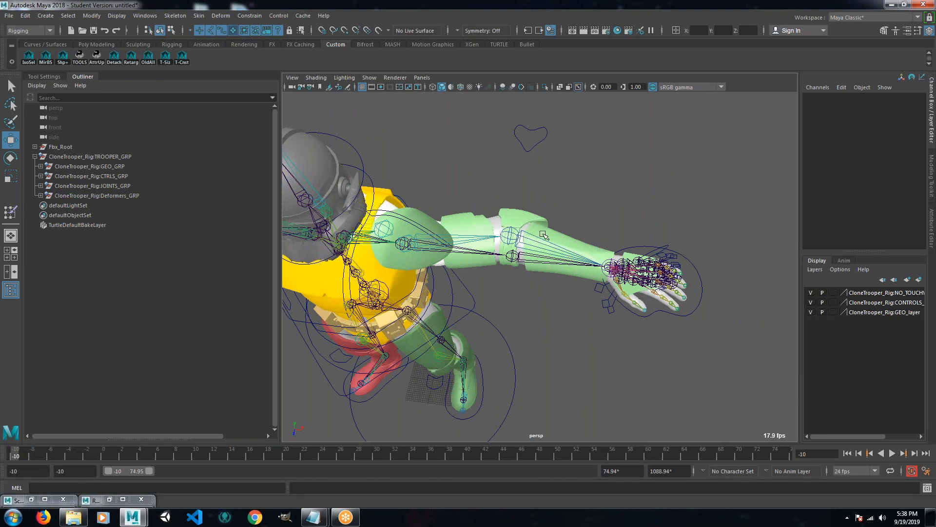
left_click_drag(448, 283, 523, 382, "alt")
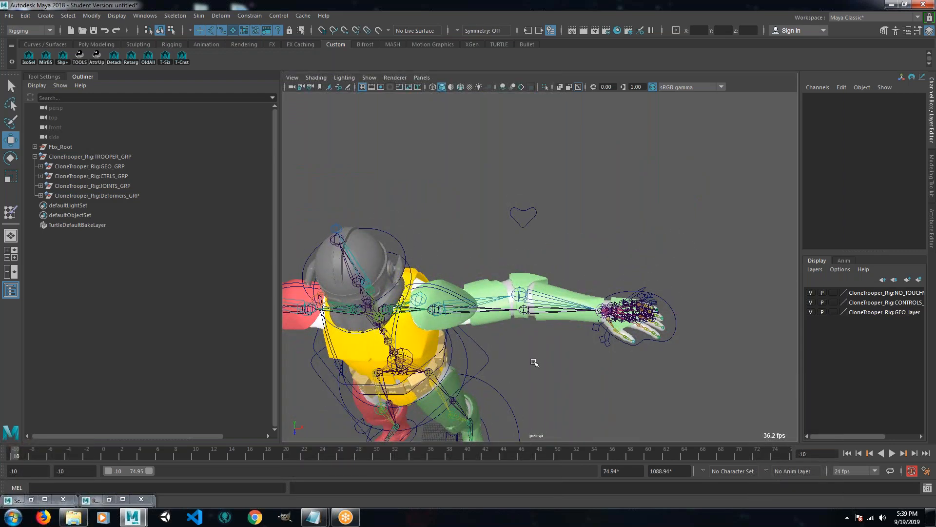
left_click_drag(520, 294, 575, 258, "alt")
left_click_drag(536, 209, 539, 301, "alt")
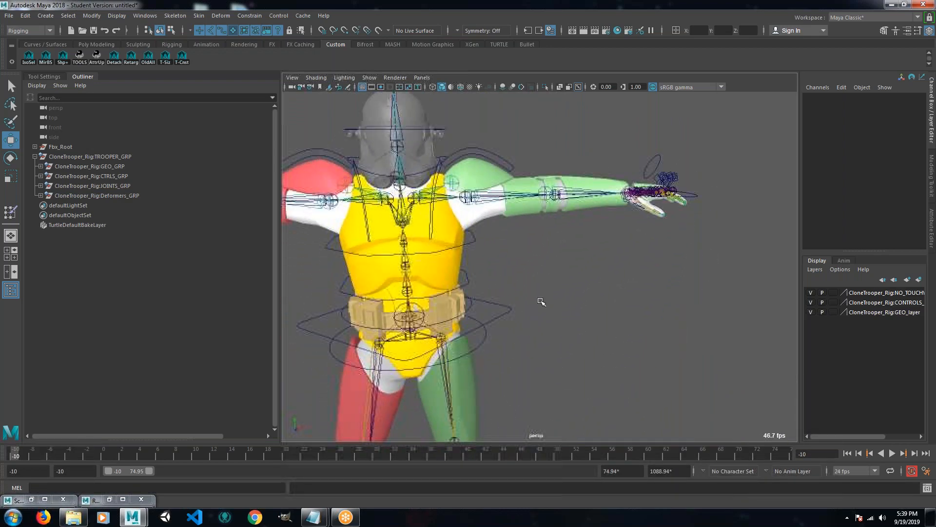
right_click_drag(539, 301, 473, 299, "alt")
middle_click_drag(473, 299, 513, 238, "alt")
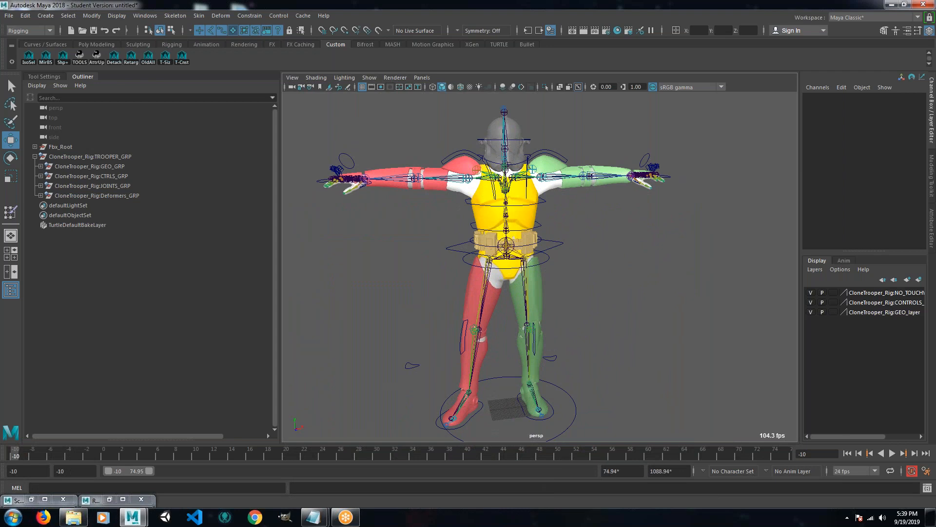
scroll(541, 317, "up", 3)
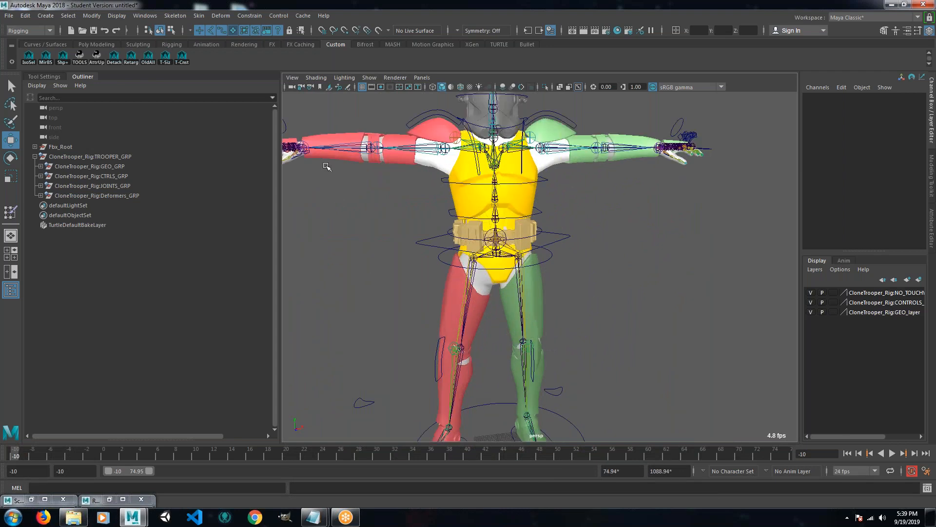
Run the custom T-Cmt script to attach the trooper rig to the mocap skeleton, and preview the motion by scrubbing and playing it.
left_click(183, 57)
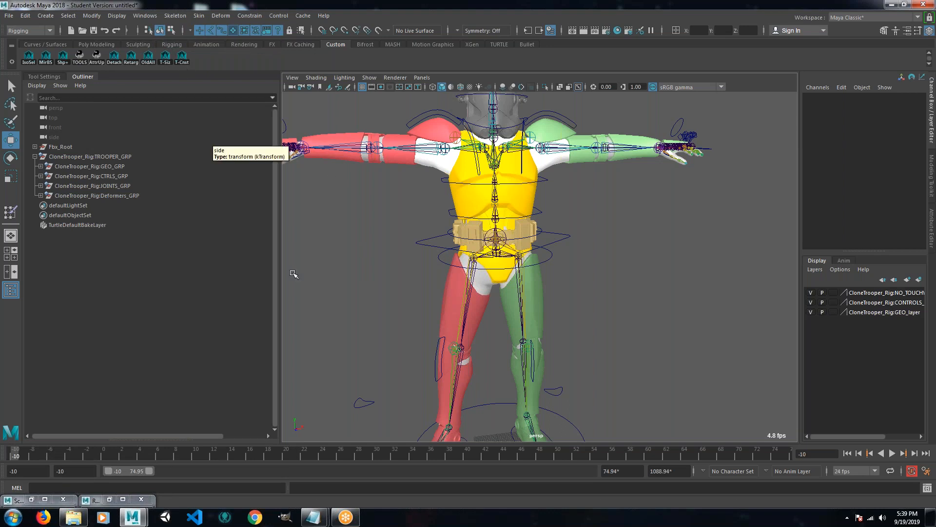
left_click_drag(46, 451, 432, 458)
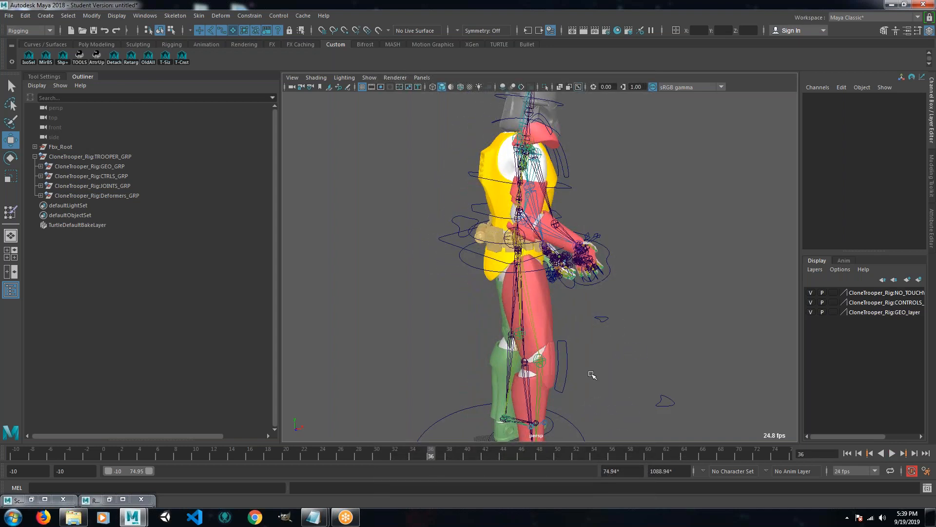
right_click_drag(627, 283, 575, 288, "alt")
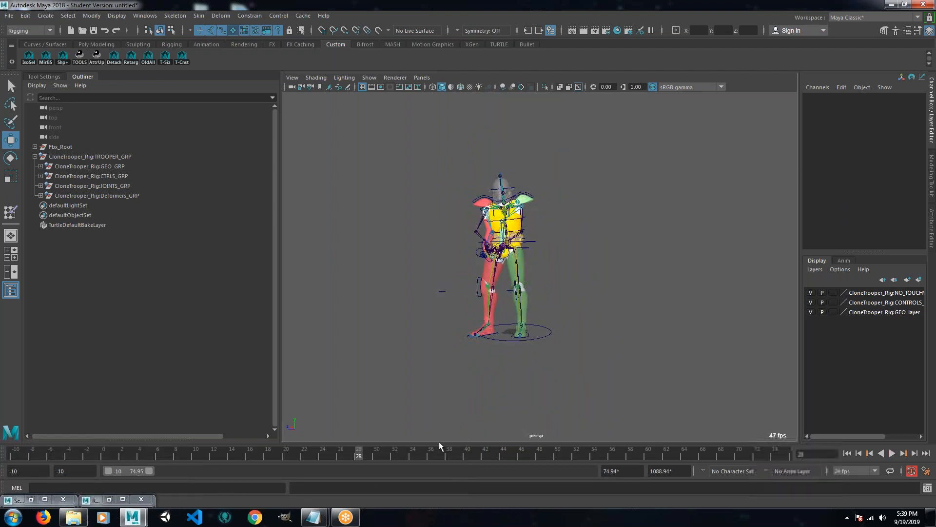
scroll(579, 262, "up", 5)
left_click_drag(577, 262, 639, 249, "alt")
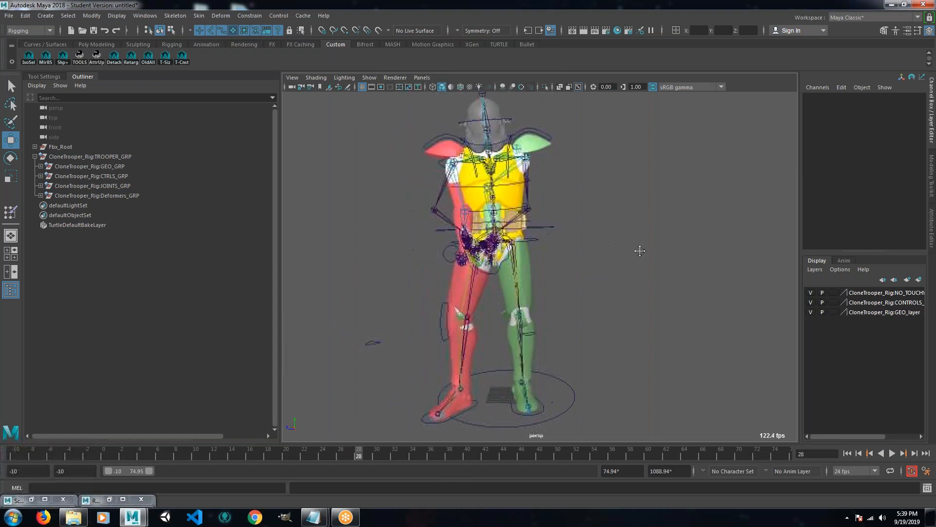
left_click(892, 453)
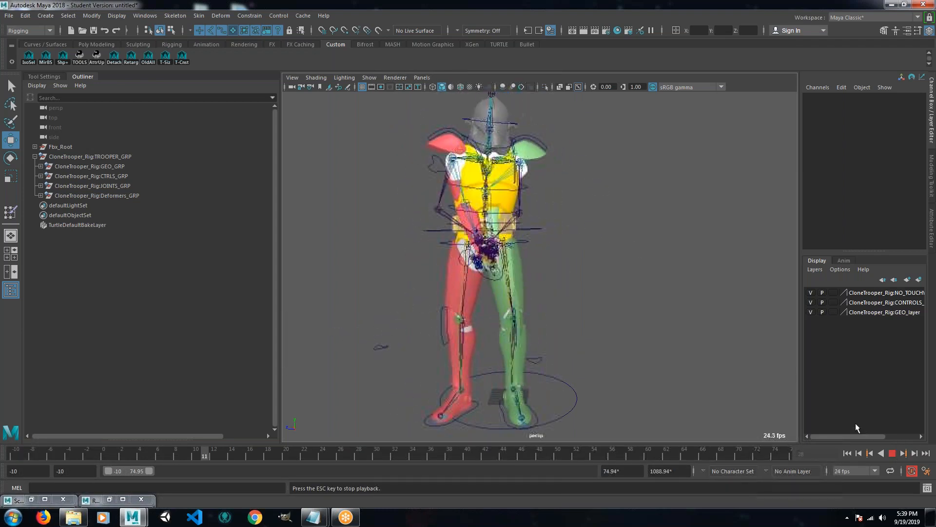
left_click(882, 453)
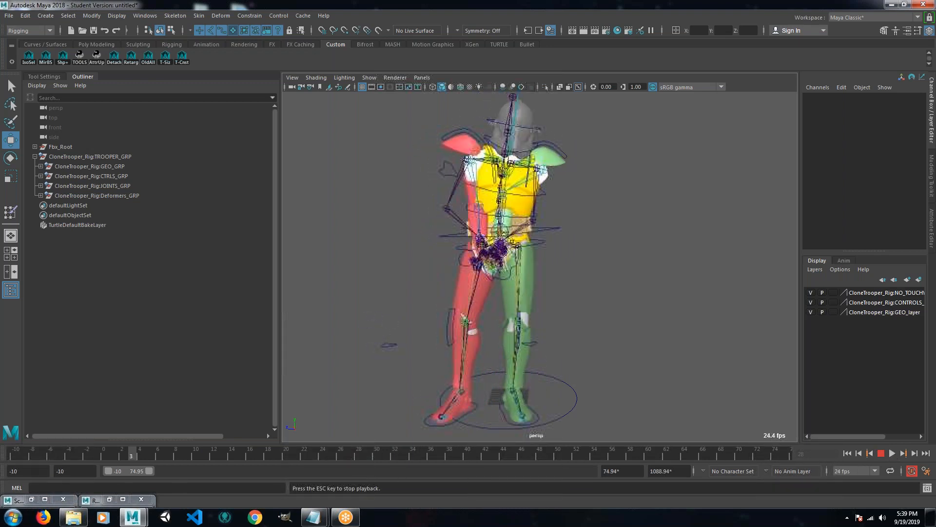
Set the playback range to start at frame 0 and extend its end to about frame 1007.95 while playing the animation.
mouse_move(141, 469)
left_mouse_down()
mouse_move(165, 473)
mouse_move(156, 473)
left_mouse_up()
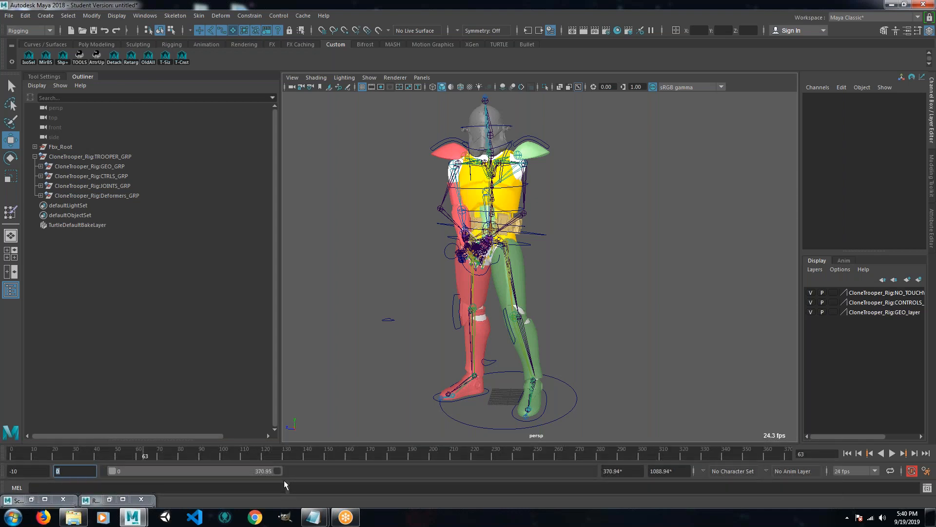
left_click(892, 453)
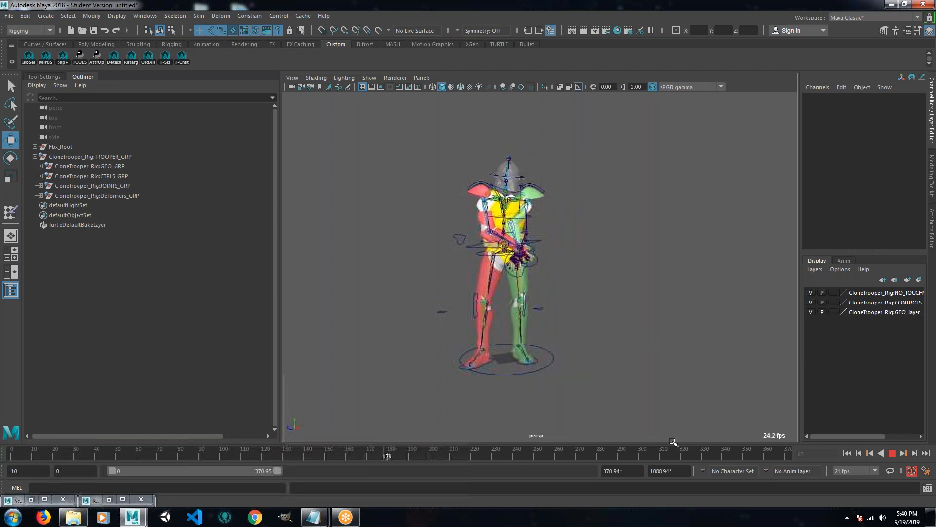
left_click_drag(276, 470, 393, 471)
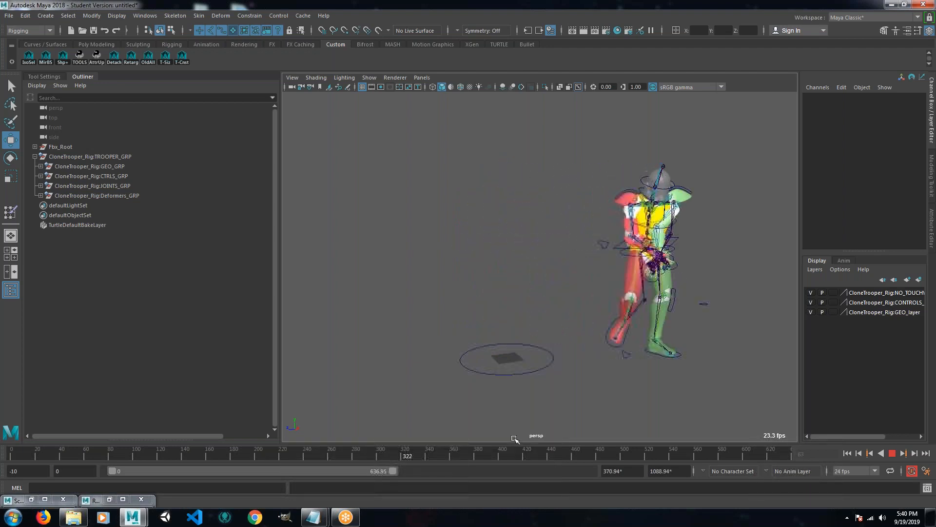
scroll(569, 381, "down", 5)
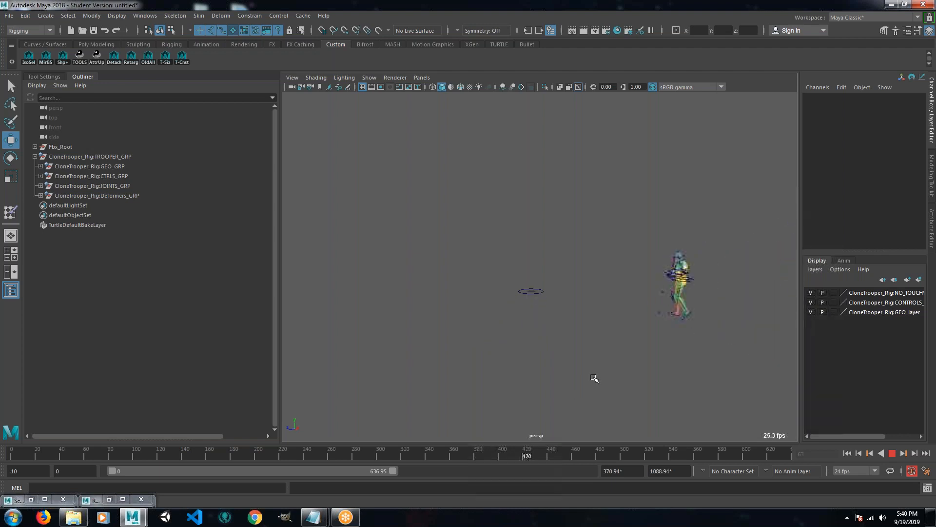
left_click_drag(580, 356, 581, 344, "alt")
scroll(602, 351, "up", 2)
left_click_drag(400, 471, 557, 471)
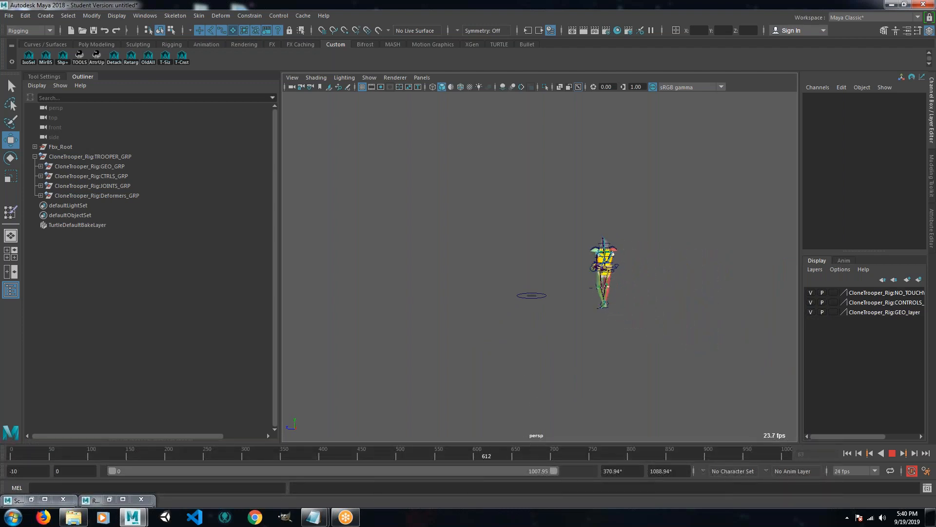
Watch the trooper follow the mocap through the longer range, keeping the character in view, and stop the playback.
scroll(682, 402, "up", 4)
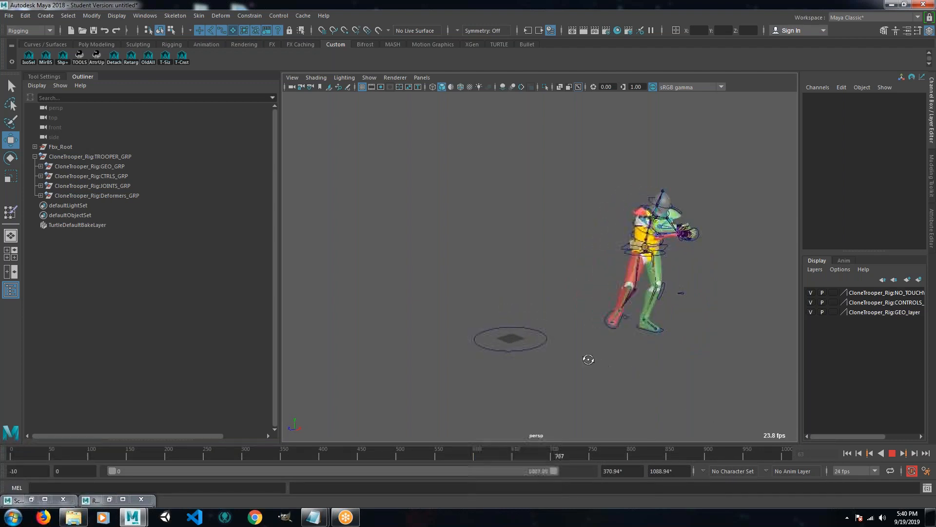
middle_click_drag(655, 343, 370, 301, "alt")
scroll(470, 320, "down", 5)
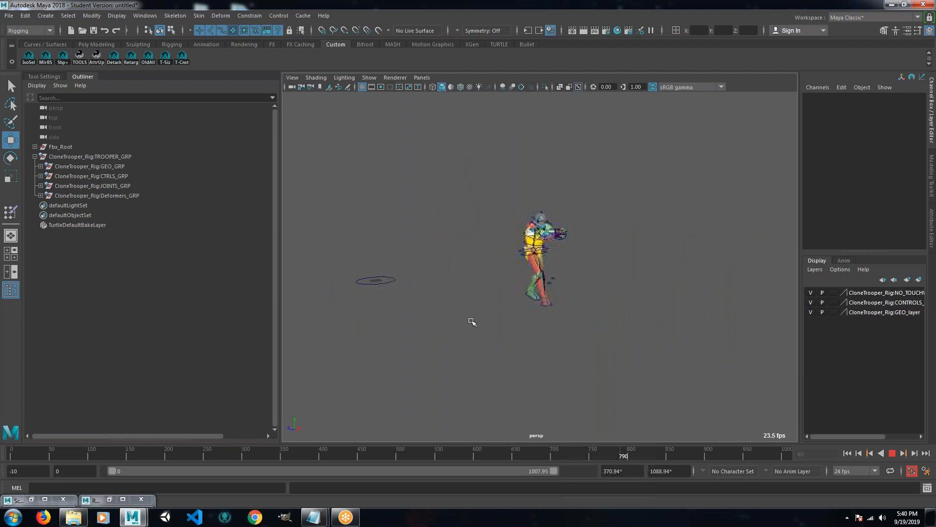
left_click_drag(471, 321, 514, 339, "alt")
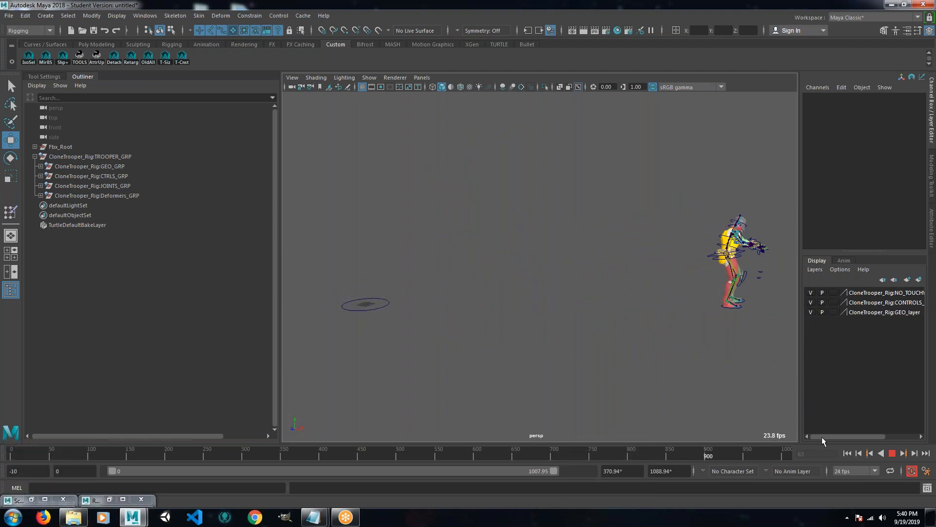
left_click(894, 455)
Scrub back to frame 357 and examine up close how the trooper's arms, legs and feet follow the mocap skeleton.
left_click_drag(732, 451, 318, 428)
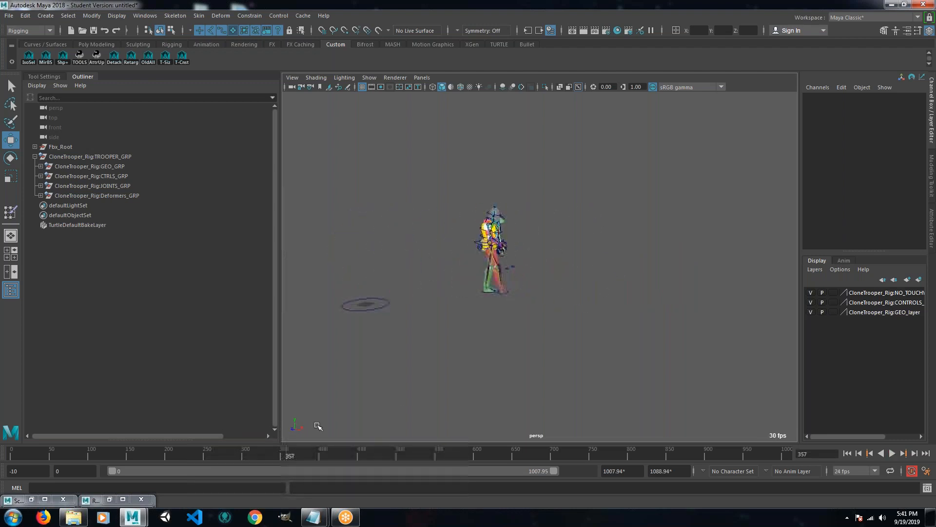
left_click_drag(636, 273, 538, 314, "alt")
right_click_drag(478, 231, 643, 277, "alt")
left_click_drag(505, 251, 614, 293, "alt")
middle_click_drag(641, 295, 548, 294, "alt")
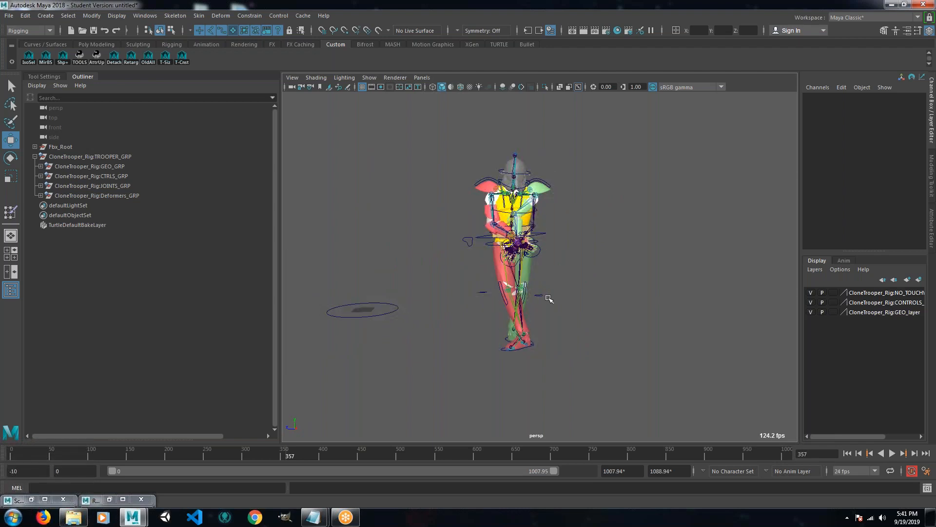
left_click_drag(486, 230, 510, 242, "alt")
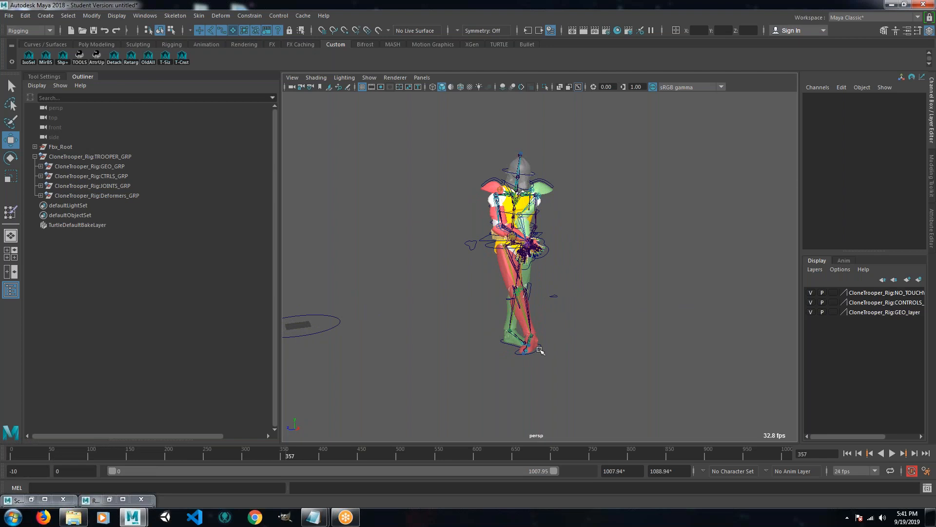
scroll(519, 377, "up", 3)
scroll(554, 415, "down", 1)
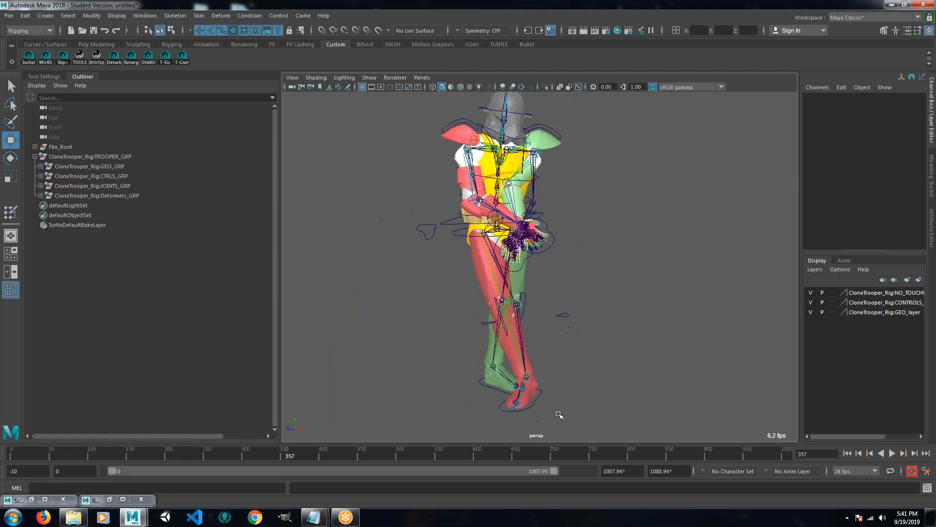
left_click(540, 397)
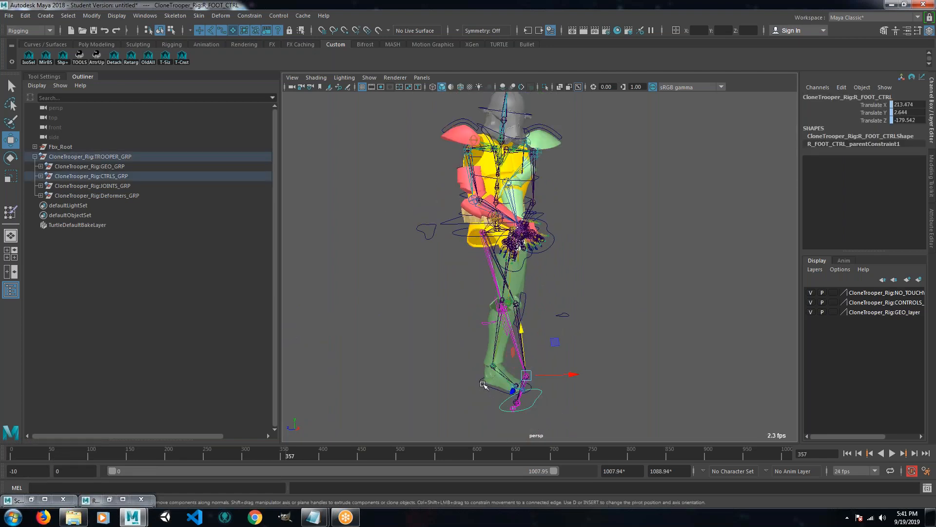
left_click(450, 220)
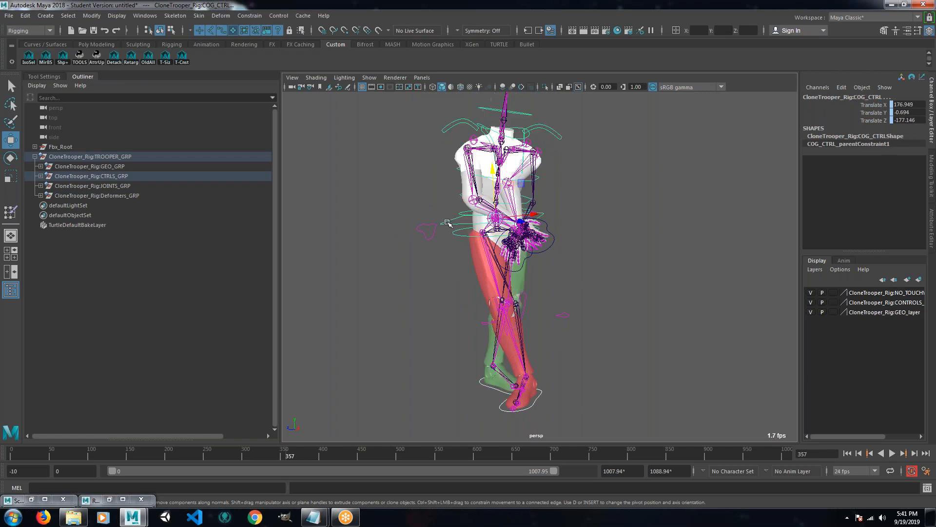
left_click(459, 196)
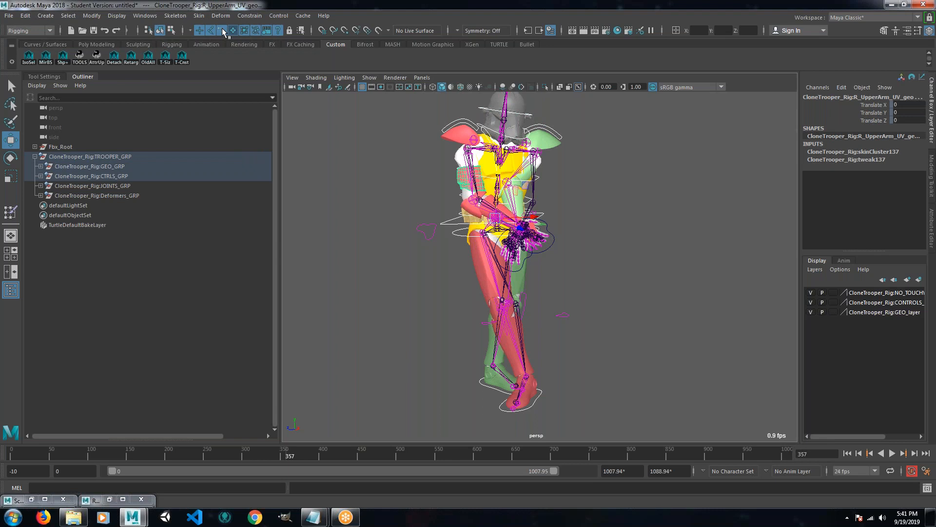
Turn off picking of handles, joints and surfaces, and select the trooper's feet, COG, torso, waist, neck, head and right clavicle controls.
left_click(200, 31)
left_click(541, 395)
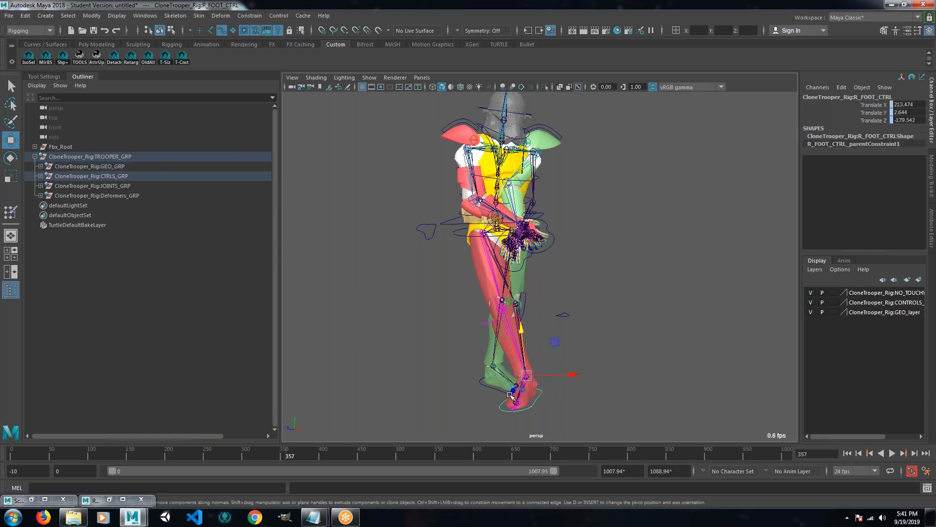
left_click(453, 222)
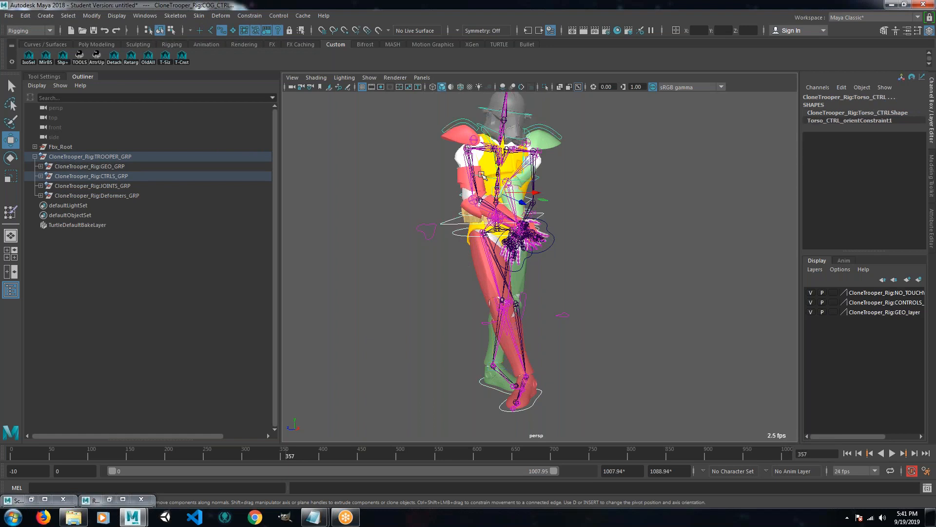
left_click(460, 195)
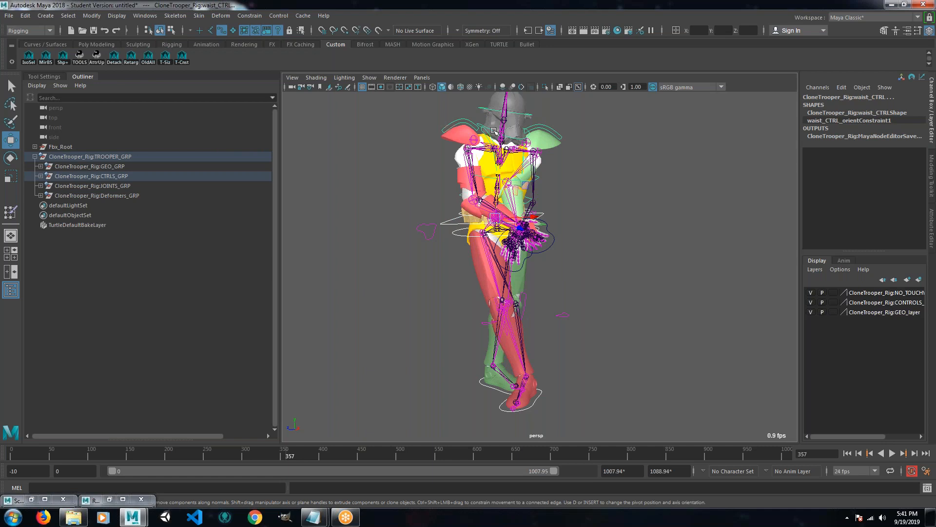
left_click(493, 112)
left_click(486, 131)
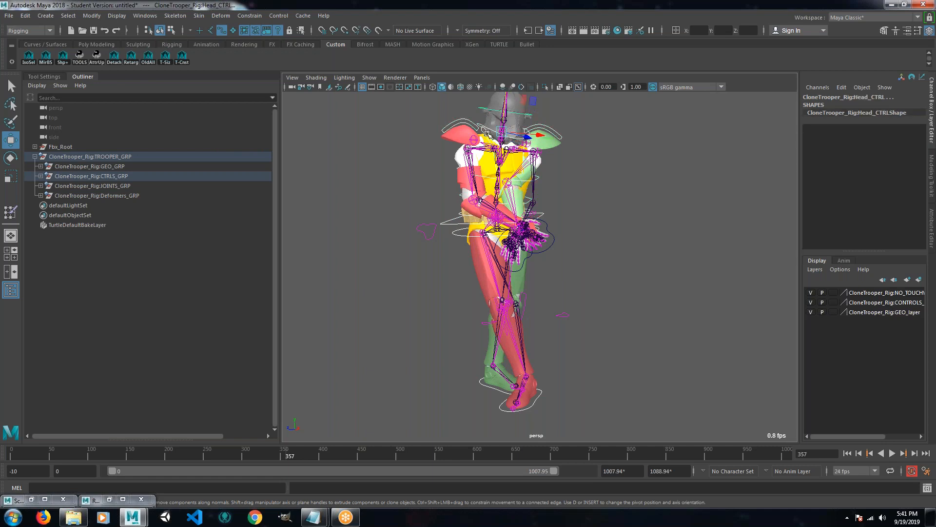
left_click(534, 152)
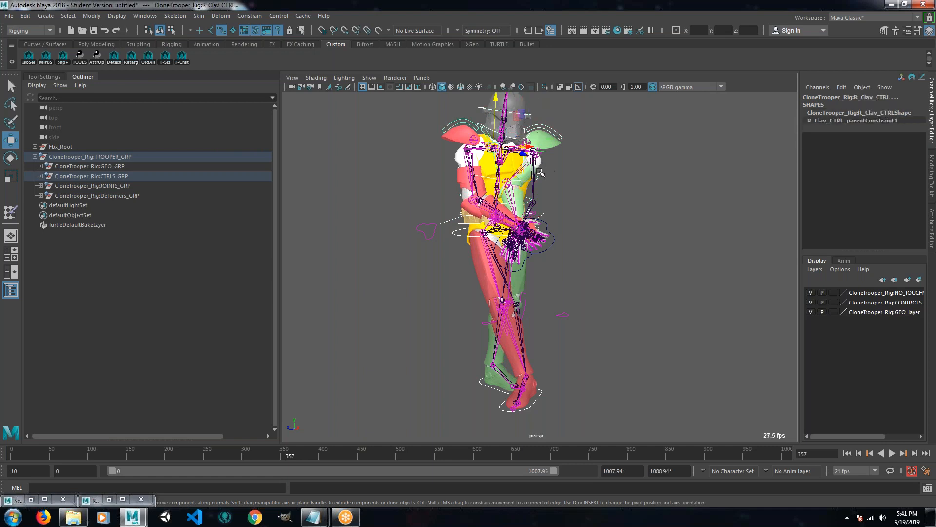
Add the left clavicle and both hand controls to the current selection of trooper controls.
left_click_drag(540, 170, 477, 177, "alt")
scroll(480, 139, "up", 3)
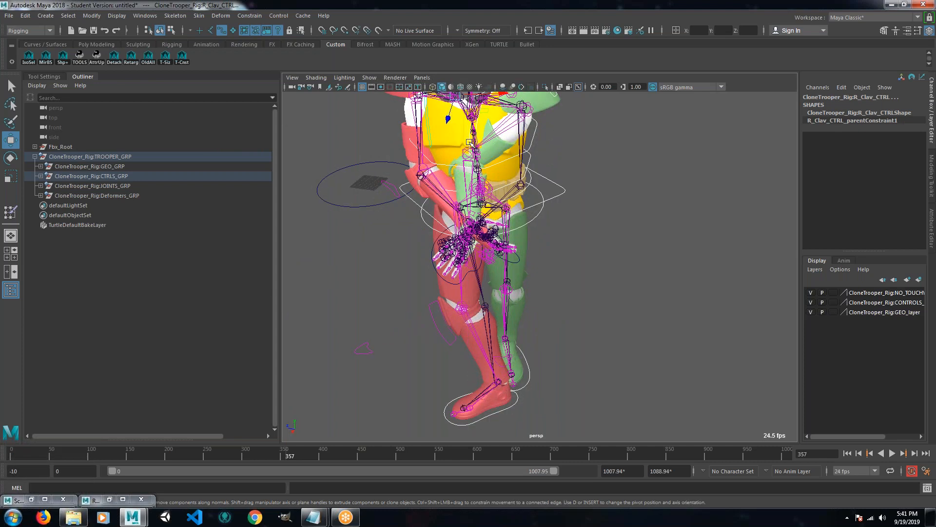
left_click(468, 141, "shift")
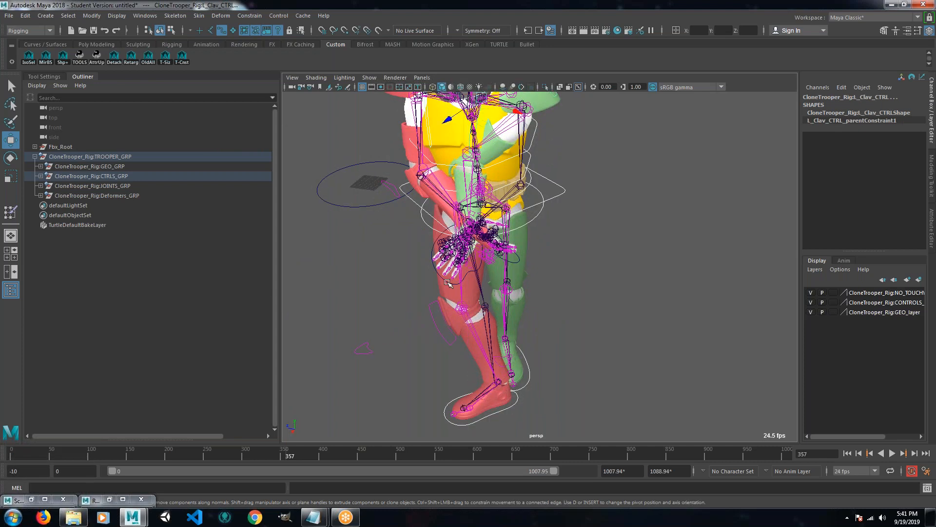
left_click(463, 281, "shift")
left_click(519, 259, "shift")
scroll(566, 234, "down", 5)
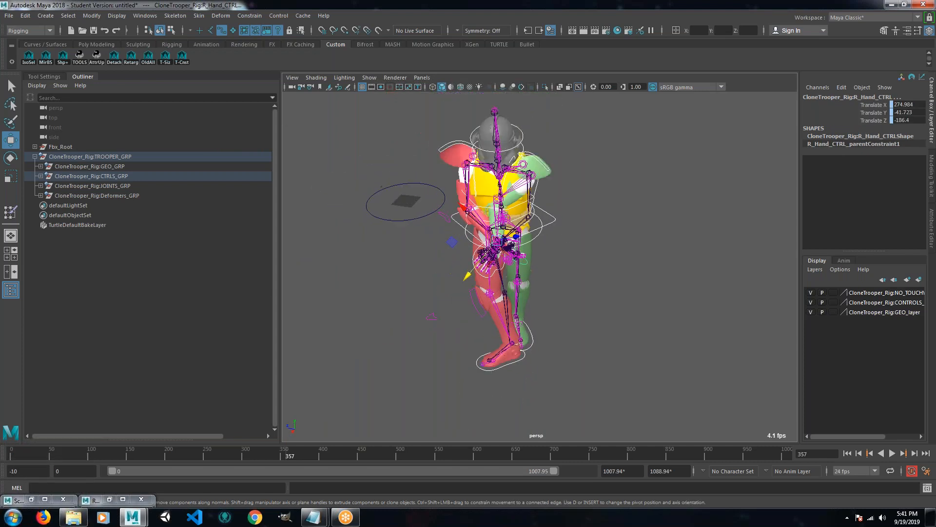
Create a new MEL script tab in the Script Editor and copy the logged CloneTrooper_Rig control selection commands into it.
left_click(928, 488)
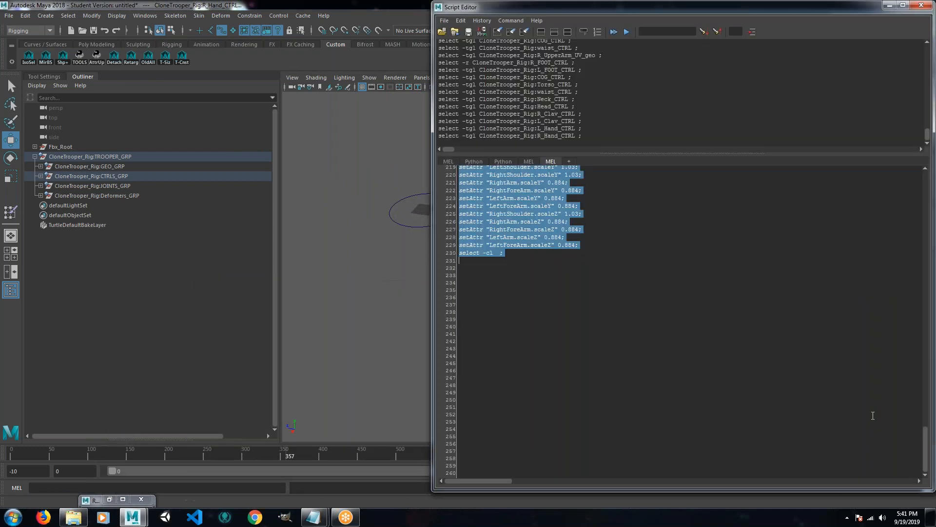
left_click(569, 161)
left_click(440, 260)
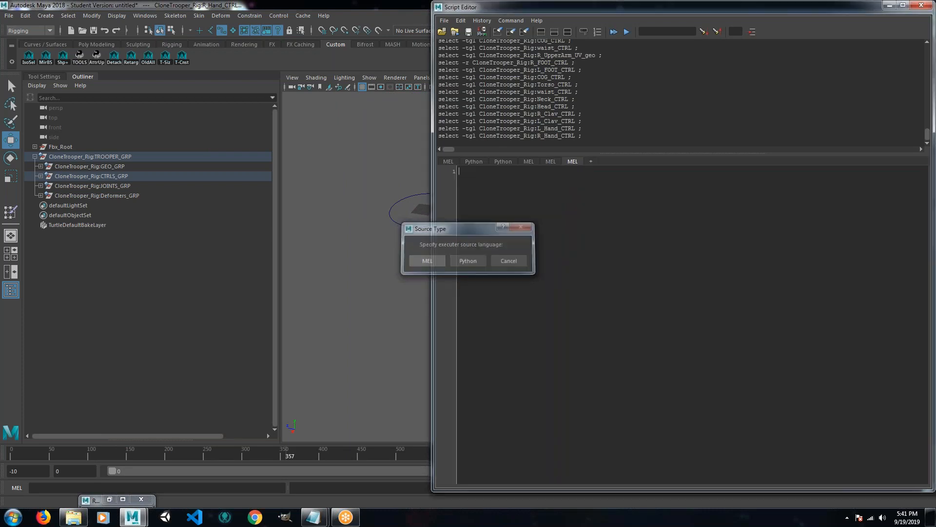
left_click_drag(641, 154, 648, 322)
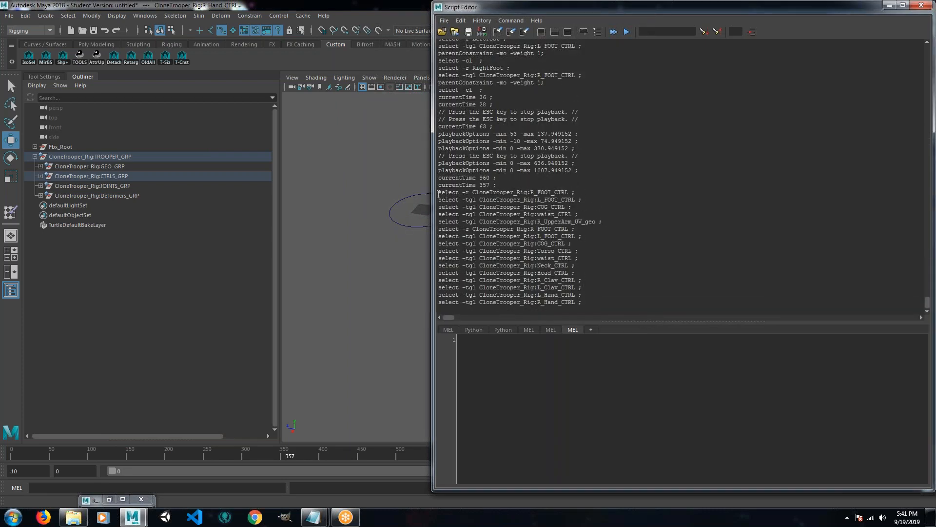
left_click_drag(438, 193, 594, 303)
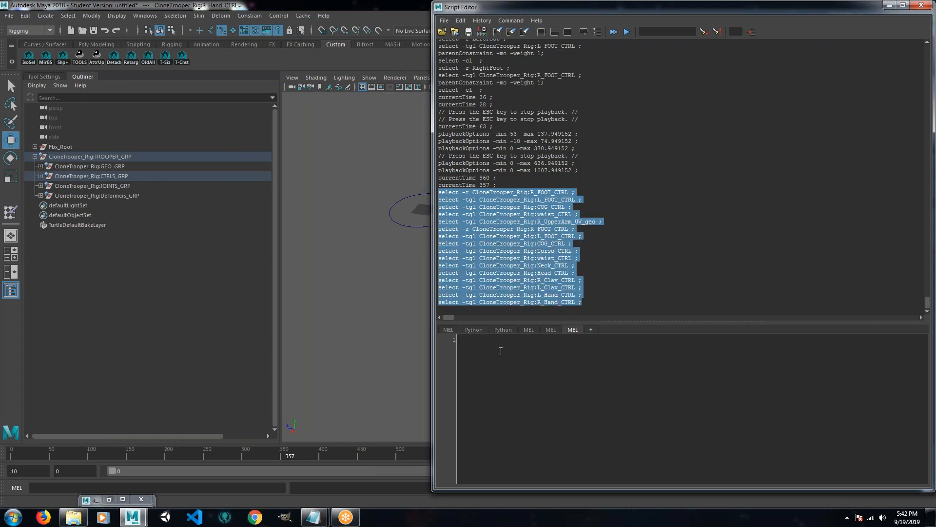
type("select -r CloneTrooper_Rig:R_FOOT_CTRL ; select -tgl CloneTrooper_Rig:L_FOOT_CTRL ; select -tgl CloneTrooper_Rig:COG_CTRL ; select -tgl CloneTrooper_Rig:waist_CTRL ; select -tgl CloneTrooper_Rig:R_UpperArm_UV_geo ; select -r CloneTrooper_Rig:R_FOOT_CTRL ; select -tgl CloneTrooper_Rig:L_FOOT_CTRL ; select -tgl CloneTrooper_Rig:COG_CTRL ; select -tgl CloneTrooper_Rig:Torso_CTRL ; select -tgl CloneTrooper_Rig:waist_CTRL ; select -tgl CloneTrooper_Rig:Neck_CTRL ; select -tgl CloneTrooper_Rig:Head_CTRL ; select -tgl CloneTrooper_Rig:R_Clav_CTRL ; select -tgl CloneTrooper_Rig:L_Clav_CTRL ; select -tgl CloneTrooper_Rig:L_Hand_CTRL ; select -tgl CloneTrooper_Rig:R_Hand_CTRL ;")
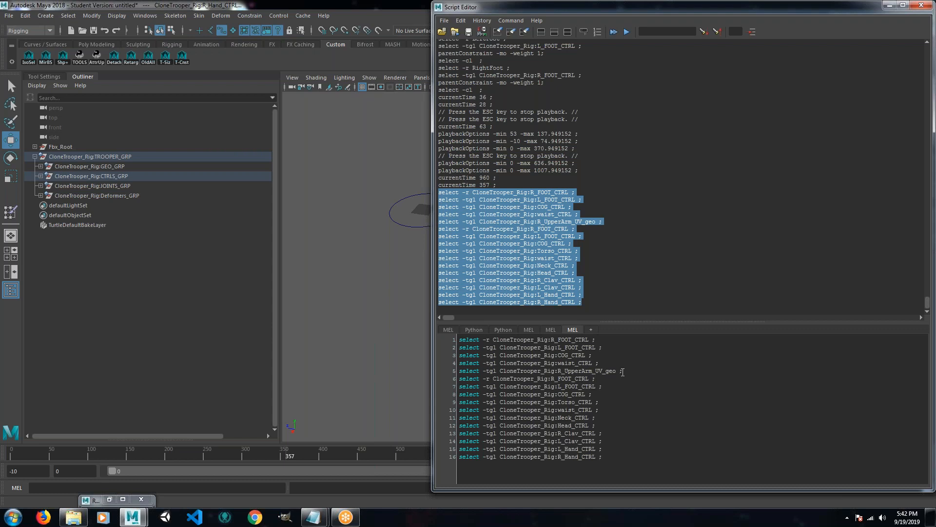
Delete the first five select lines through R_UpperArm_UV_geo, so the script starts with the second R_FOOT_CTRL selection.
left_click_drag(624, 372, 460, 374)
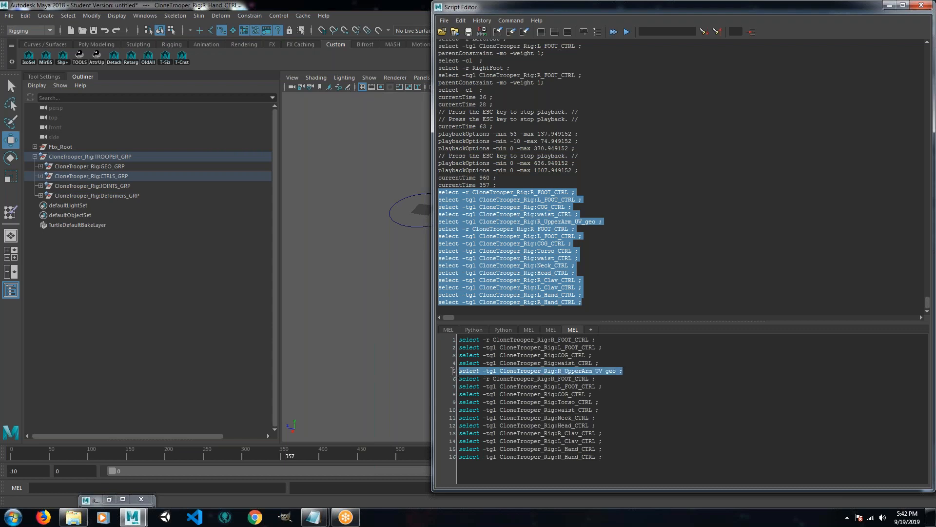
left_click_drag(453, 372, 439, 323)
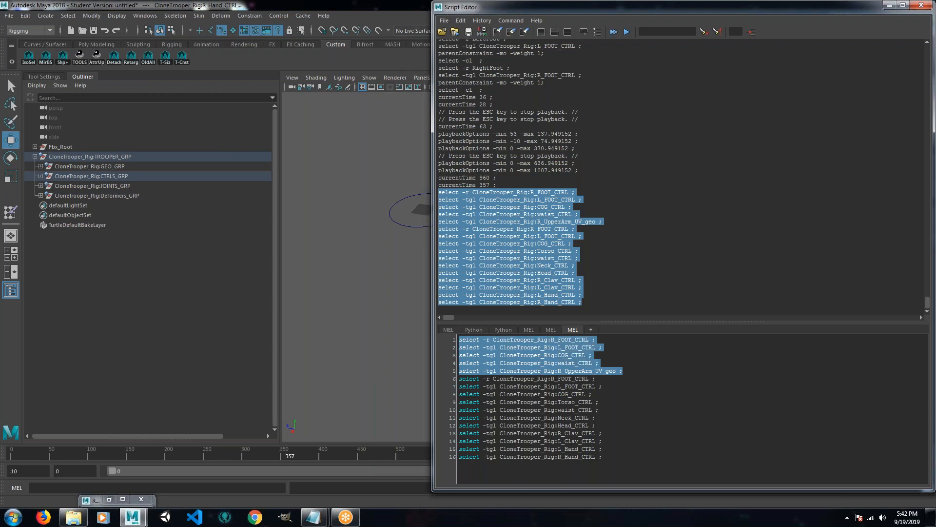
key("BackSpace")
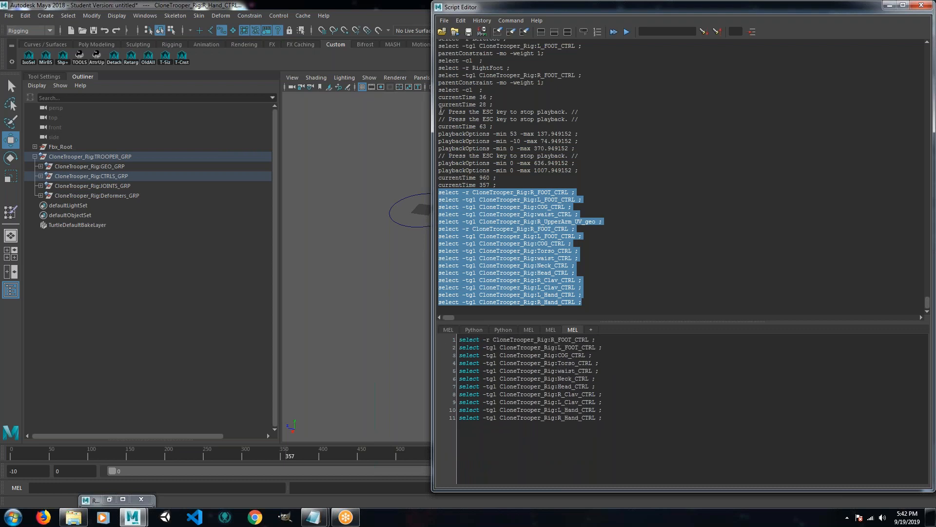
Bake the selected trooper controls with Bake Simulation over the time slider range, to BaseAnimation, sampling by 1.
left_click_drag(434, 132, 627, 132)
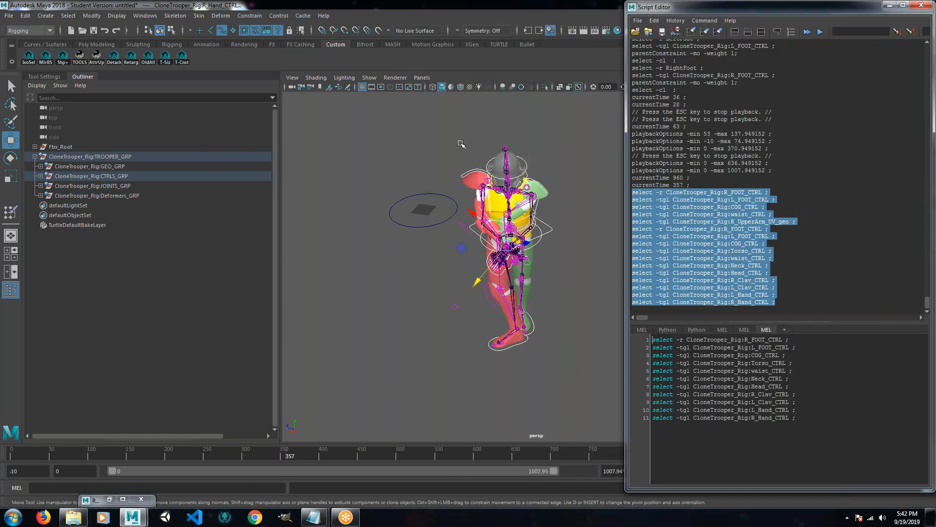
left_click(10, 16)
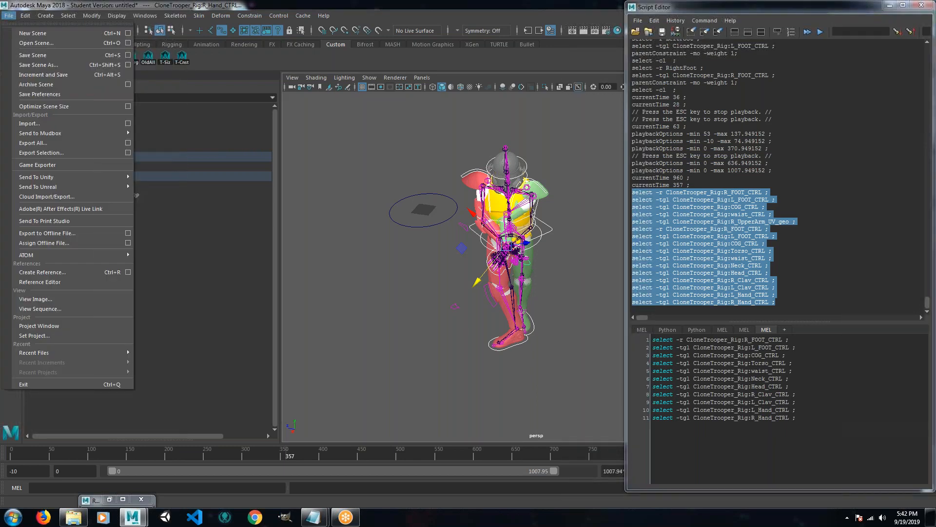
left_click(9, 16)
left_click(24, 16)
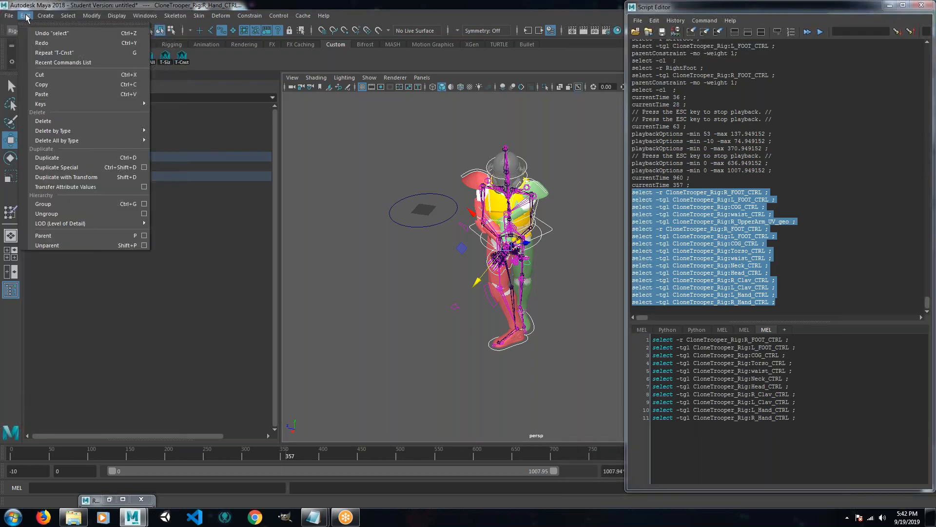
mouse_move(69, 104)
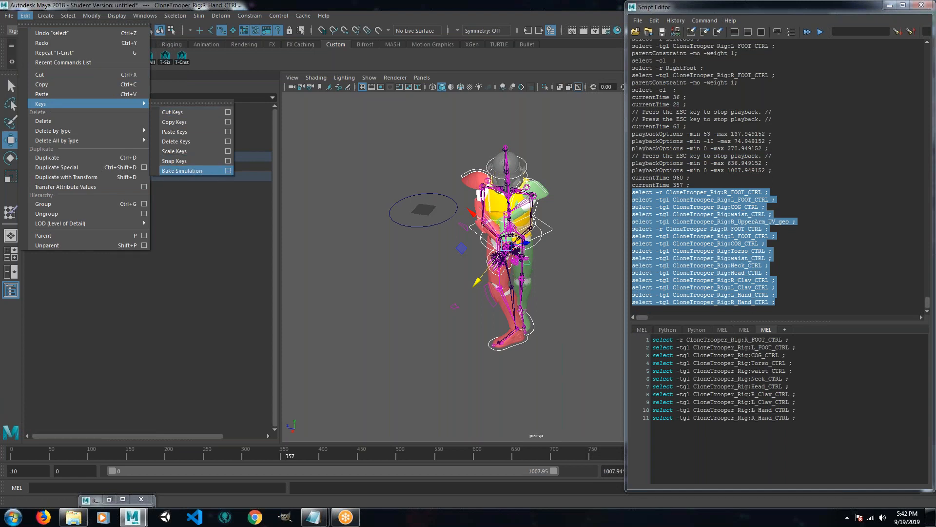
left_click(227, 171)
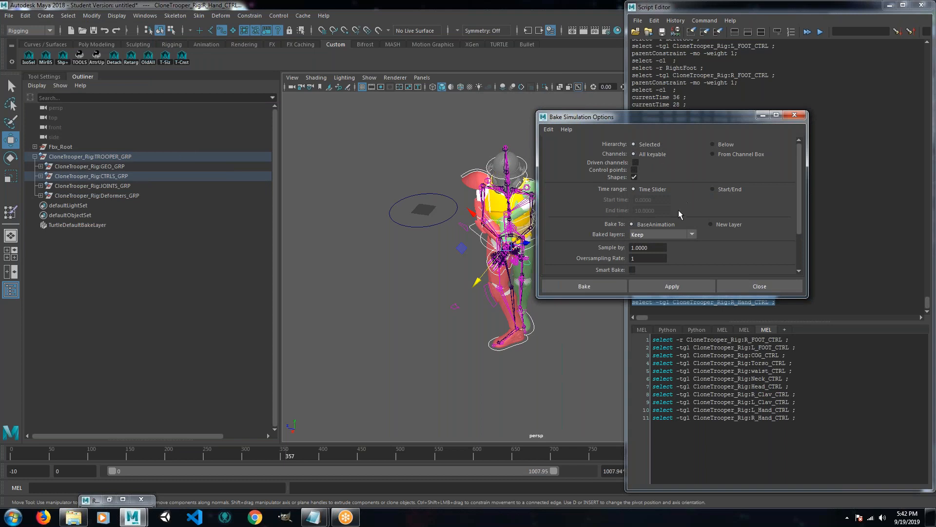
scroll(678, 213, "down", 3)
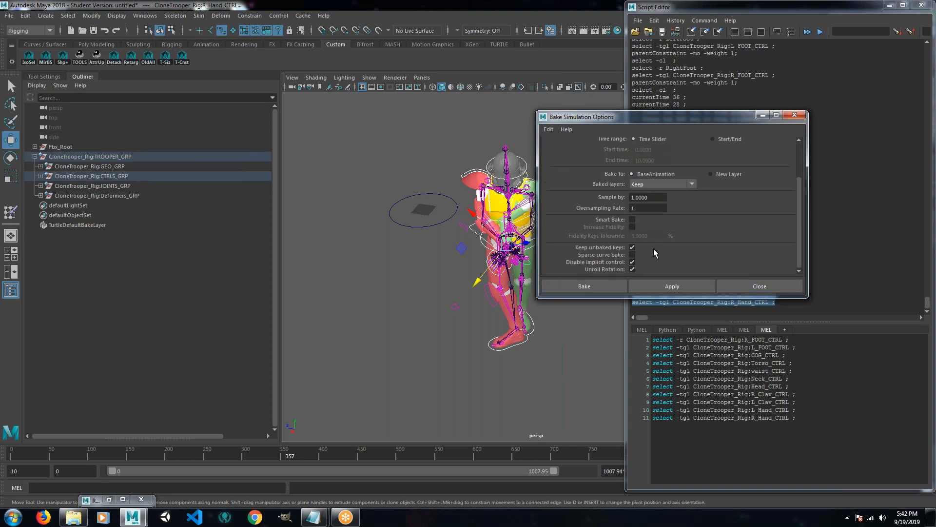
scroll(655, 253, "up", 3)
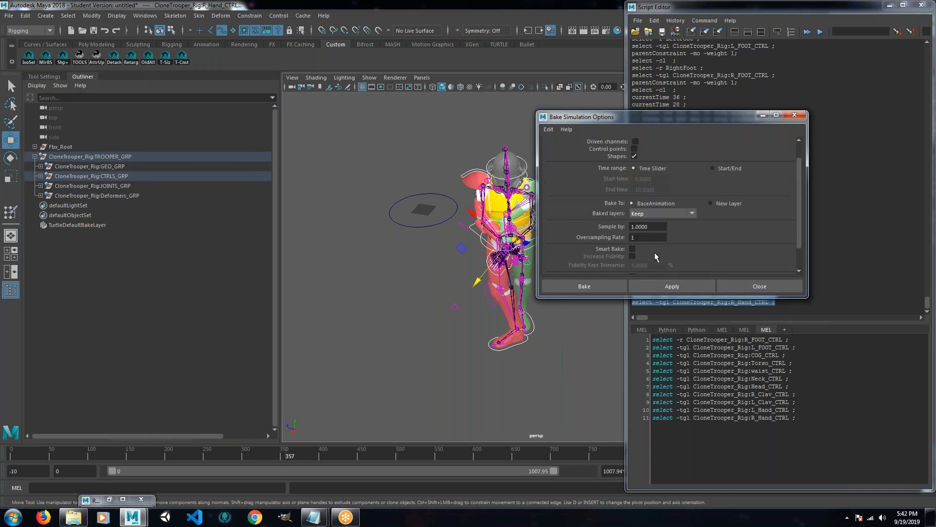
left_click(655, 289)
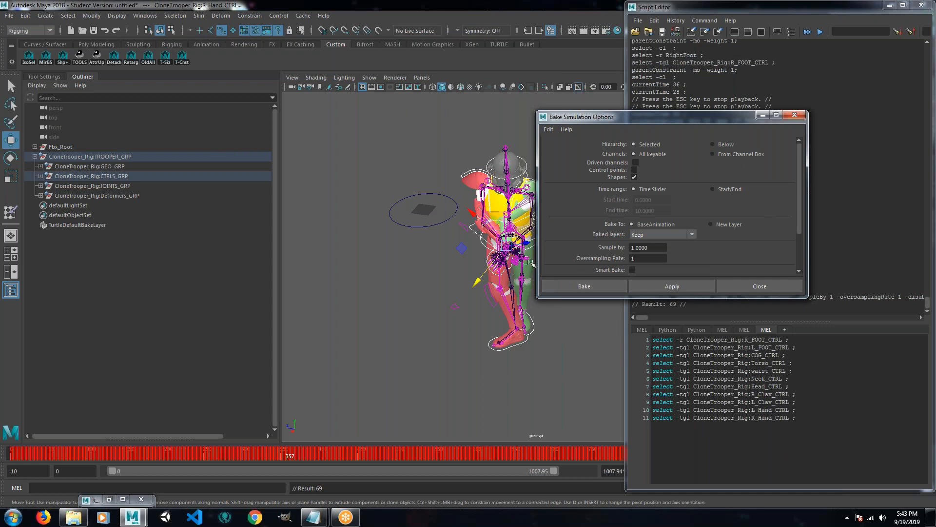
Copy the logged bakeResults command to the end of the MEL script, after the R_Hand_CTRL selection.
left_click(762, 115)
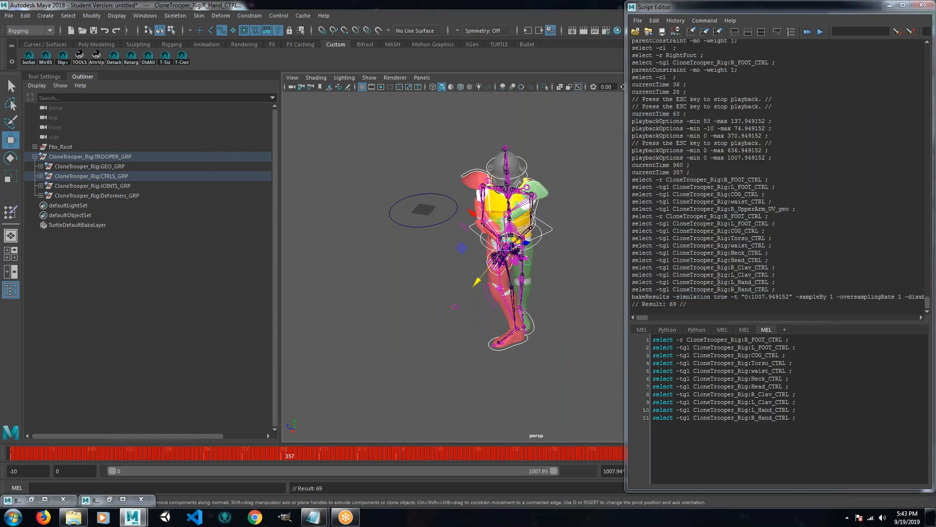
scroll(724, 275, "down", 1)
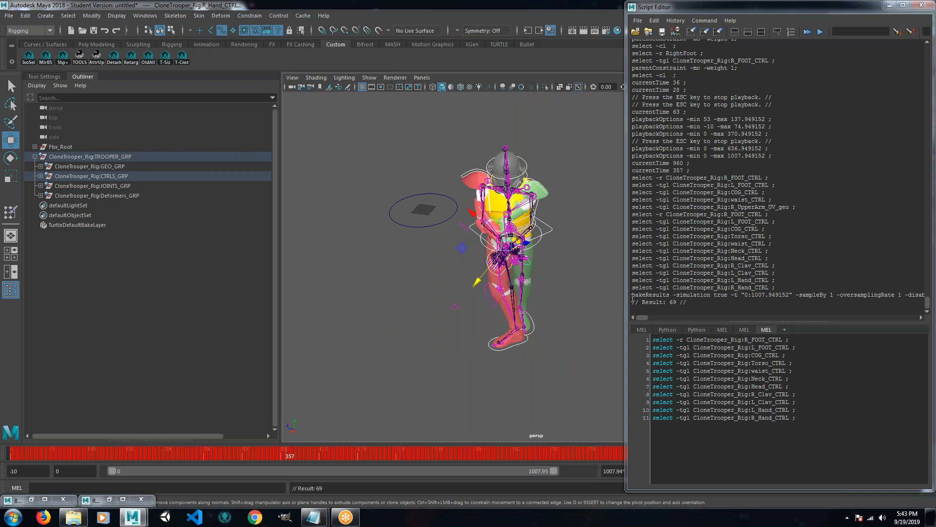
left_click_drag(631, 295, 632, 305)
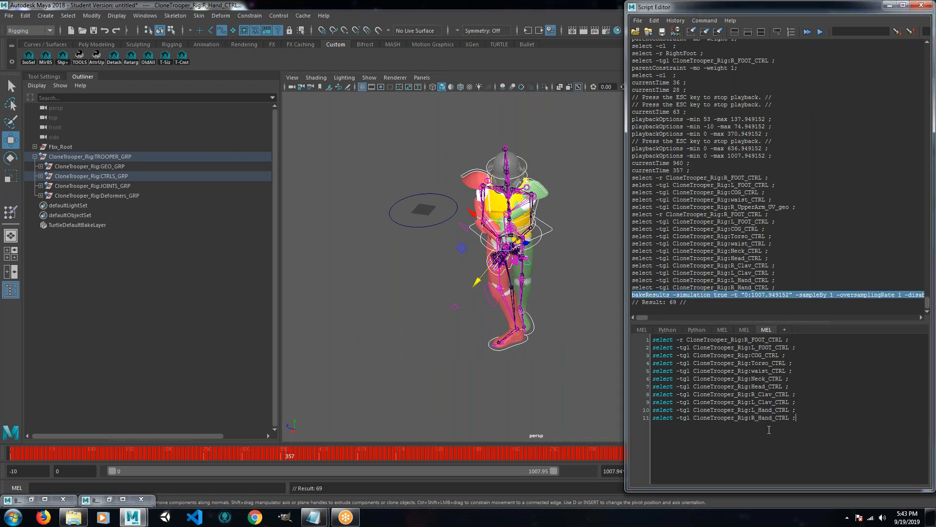
key("ctrl+v")
mouse_move(655, 480)
left_mouse_down()
mouse_move(912, 476)
mouse_move(649, 475)
left_mouse_up()
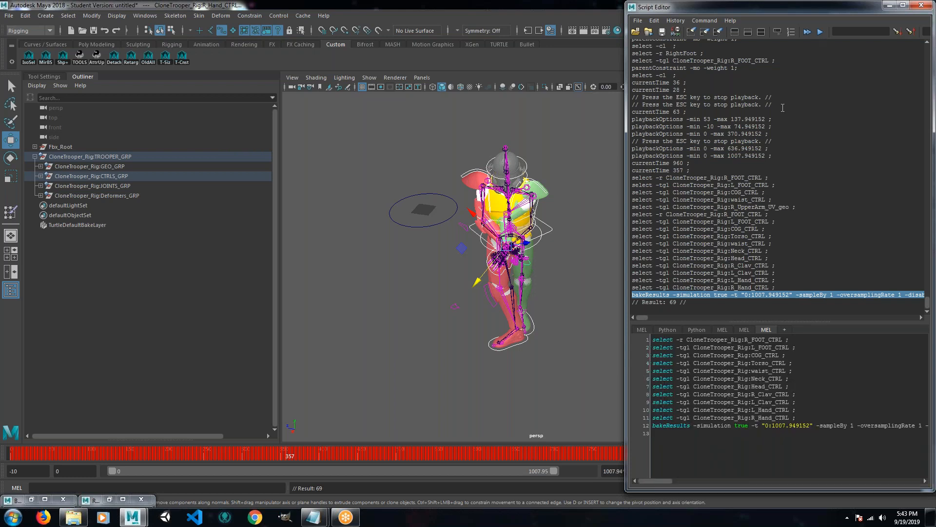
Minimize the Script Editor and undo the simulation bake on the trooper's controls.
left_click(890, 5)
left_click(680, 180)
key("ctrl+z")
key("ctrl+z")
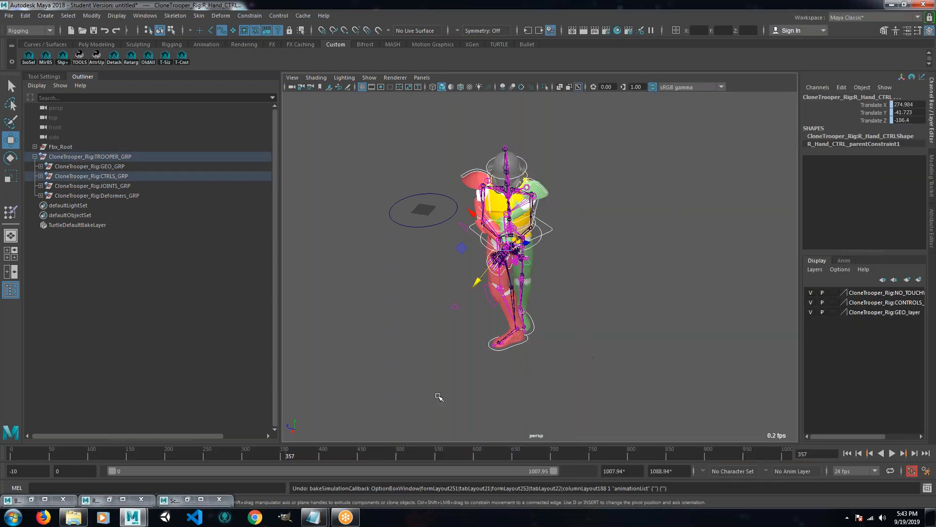
Select the trooper's COG_CTRL and check its channels in the Graph Editor, then minimize the editor.
left_click(550, 230)
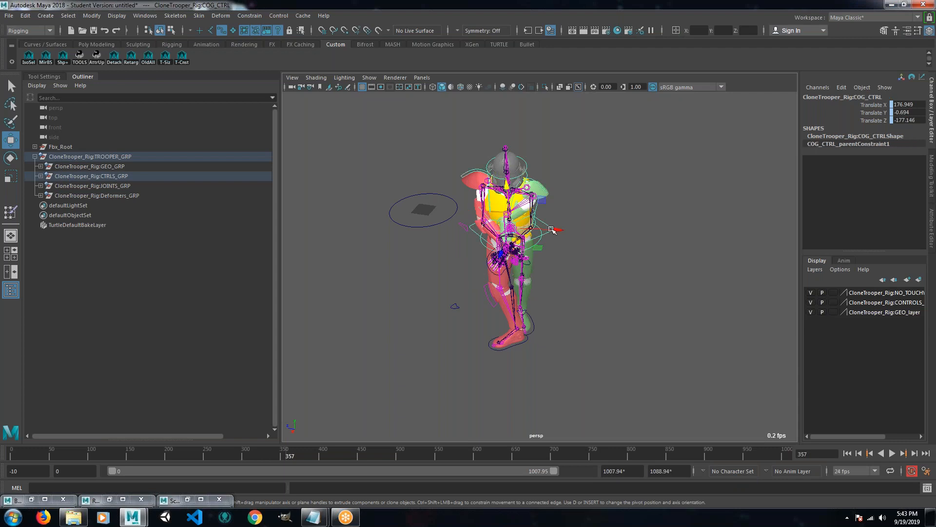
left_click(145, 16)
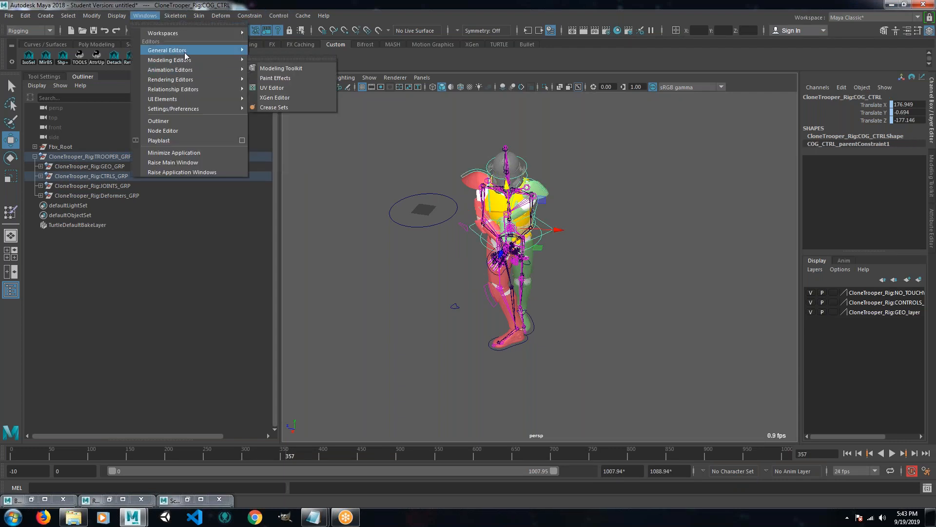
mouse_move(175, 69)
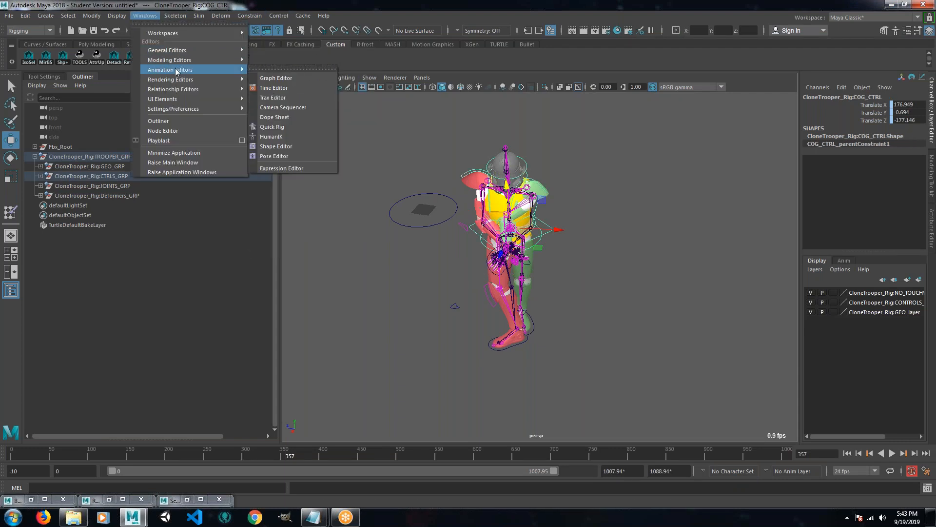
left_click(273, 78)
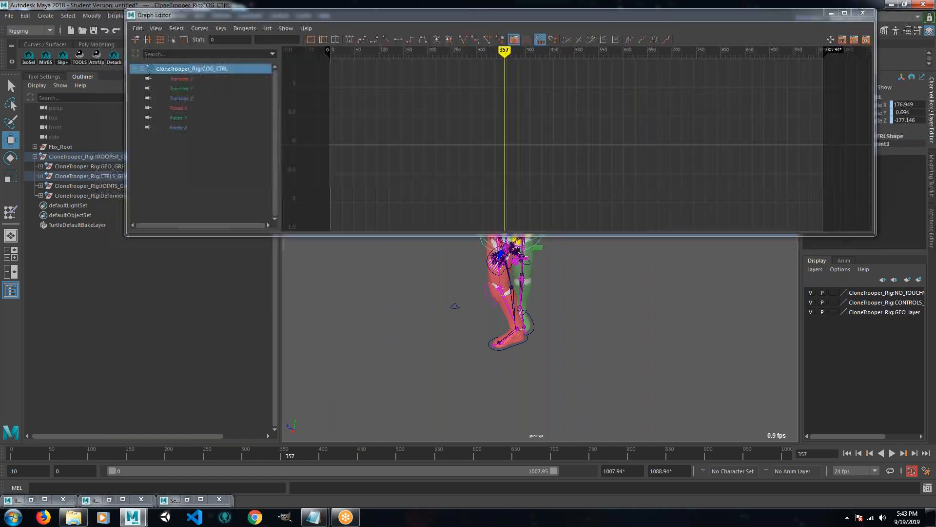
left_click(831, 15)
Go to frame 14 and examine the trooper's crossed hands from the front, selecting L_Hand_CTRL.
left_click_drag(575, 233, 638, 207, "alt")
left_click_drag(290, 456, 21, 452)
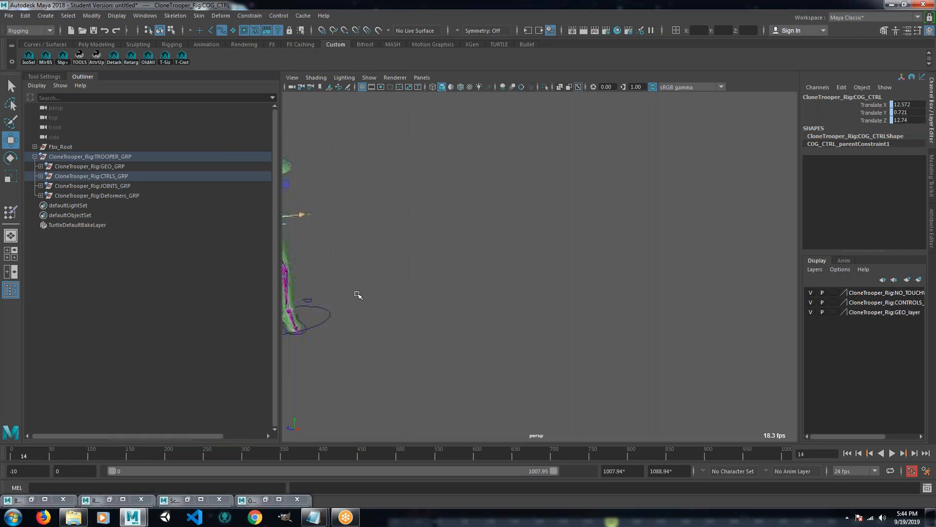
middle_click_drag(359, 295, 504, 303, "alt")
mouse_move(505, 303)
left_mouse_down("alt")
mouse_move(487, 310)
mouse_move(512, 317)
left_mouse_up("alt")
right_click_drag(512, 317, 574, 320, "alt")
middle_click_drag(573, 319, 710, 399, "alt")
left_click_drag(711, 399, 580, 348, "alt")
right_click_drag(581, 349, 604, 345, "alt")
middle_click_drag(604, 345, 658, 343, "alt")
mouse_move(585, 342)
left_mouse_down("alt")
mouse_move(564, 343)
mouse_move(578, 337)
left_mouse_up("alt")
middle_click_drag(641, 316, 578, 360, "alt")
left_click_drag(525, 357, 487, 372, "alt")
left_click(551, 386)
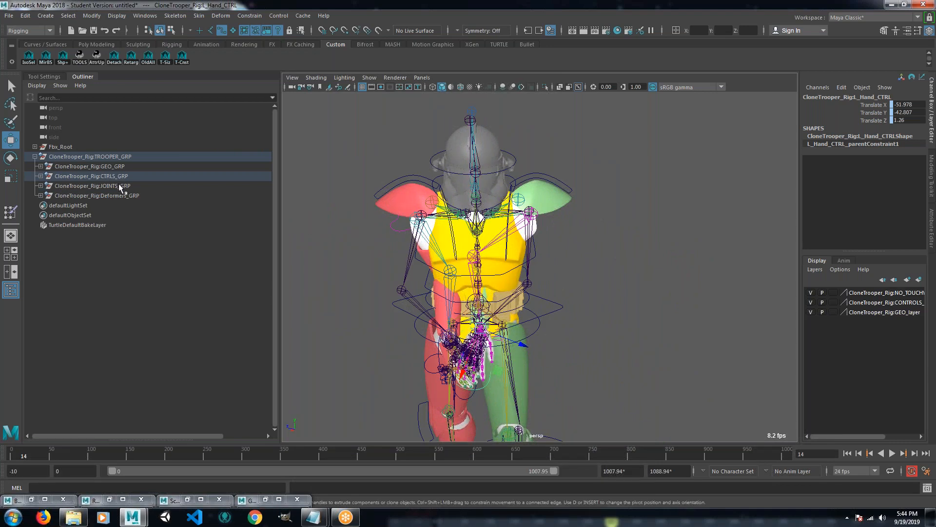
Hide the rig's JOINTS_GRP so only the Fbx_Root mocap skeleton shows over the trooper.
left_click(60, 146)
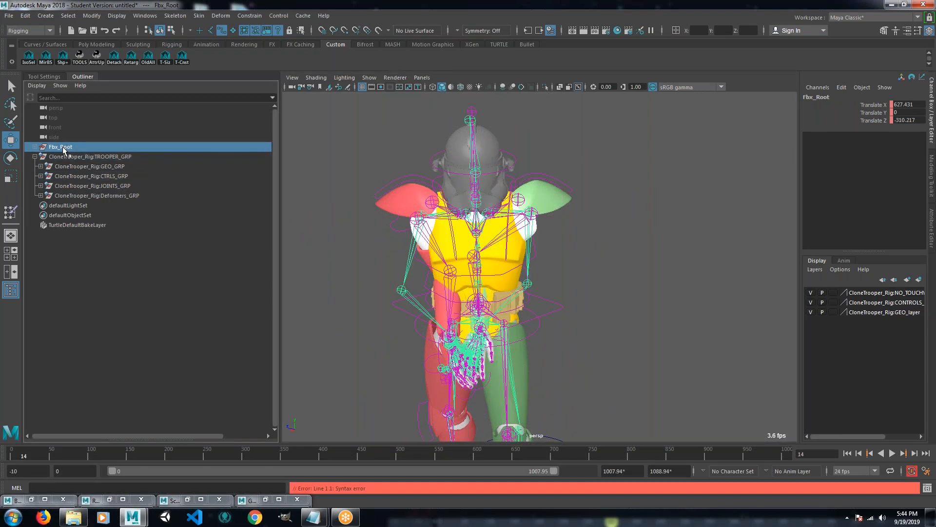
key("ctrl+h")
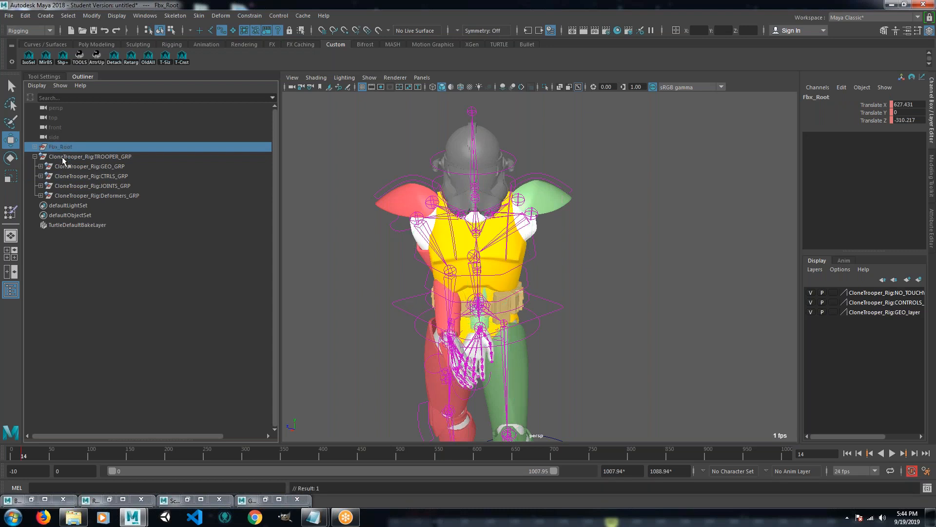
left_click(88, 186)
key("ctrl+h")
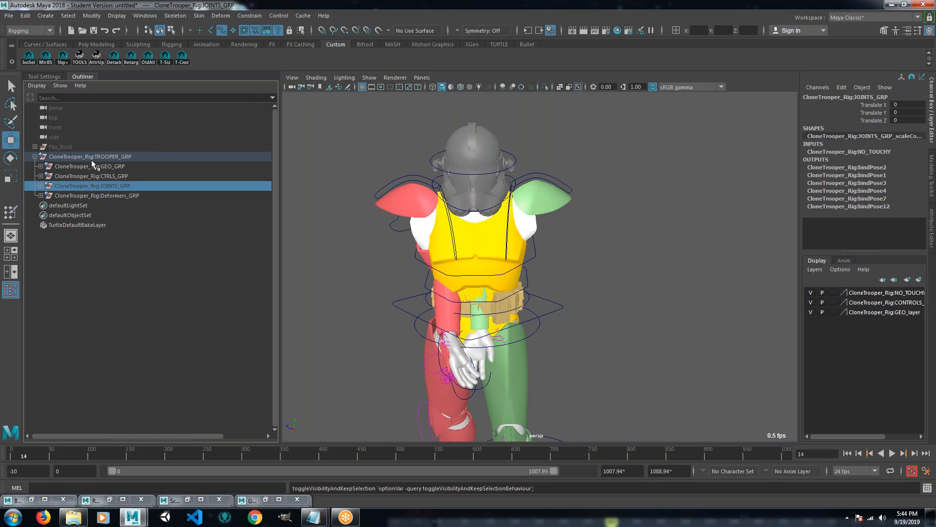
left_click(57, 145)
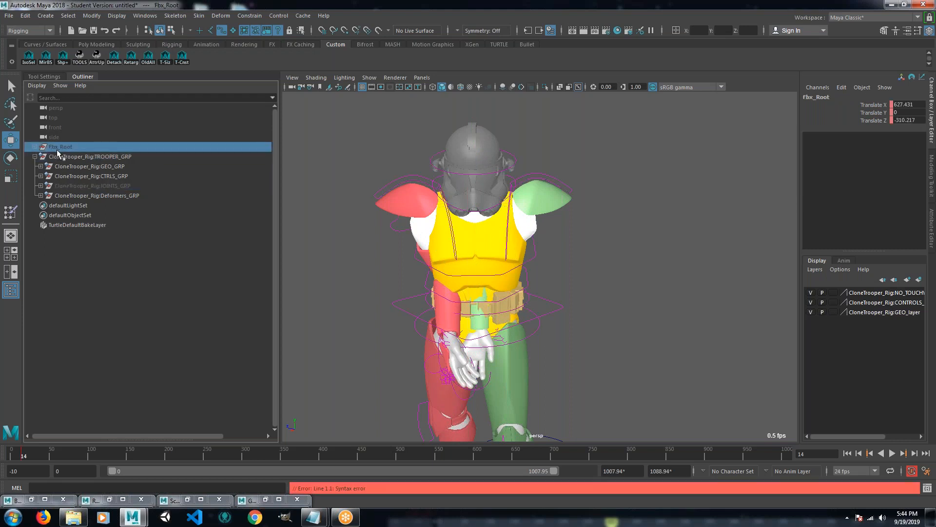
key("ctrl+h")
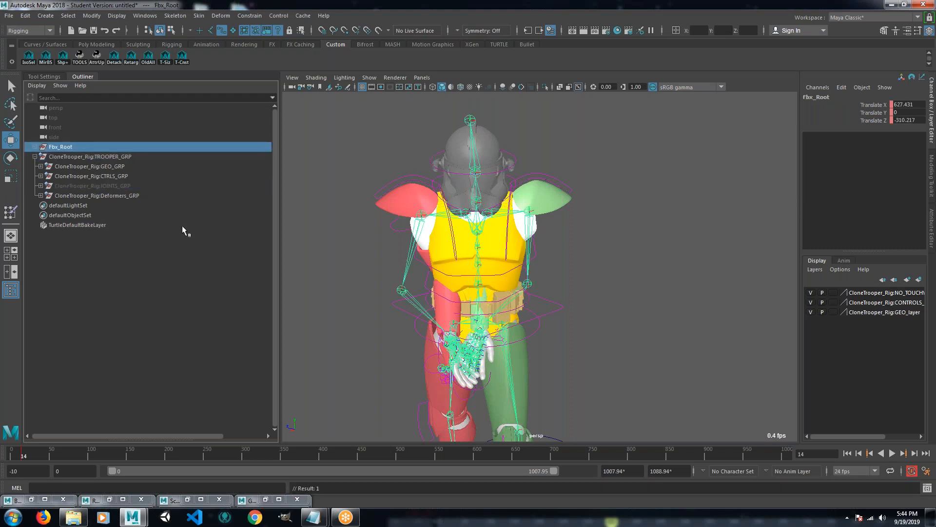
Select the LeftArm joint on the mocap skeleton in the viewport.
mouse_move(575, 290)
left_mouse_down("alt")
mouse_move(479, 274)
mouse_move(452, 280)
mouse_move(507, 344)
mouse_move(462, 355)
mouse_move(473, 326)
mouse_move(571, 294)
mouse_move(551, 293)
left_mouse_up("alt")
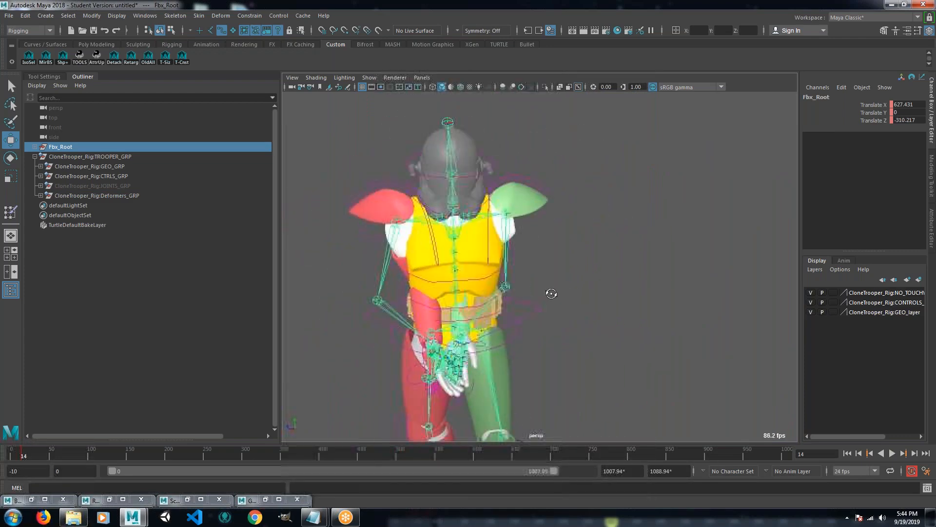
mouse_move(491, 354)
left_mouse_down("alt")
mouse_move(532, 347)
mouse_move(508, 345)
mouse_move(528, 358)
left_mouse_up("alt")
mouse_move(530, 284)
left_mouse_down("alt")
mouse_move(520, 303)
mouse_move(458, 289)
mouse_move(483, 303)
mouse_move(516, 237)
left_mouse_up("alt")
mouse_move(562, 199)
left_mouse_down("alt")
mouse_move(502, 182)
mouse_move(508, 195)
mouse_move(527, 192)
left_mouse_up("alt")
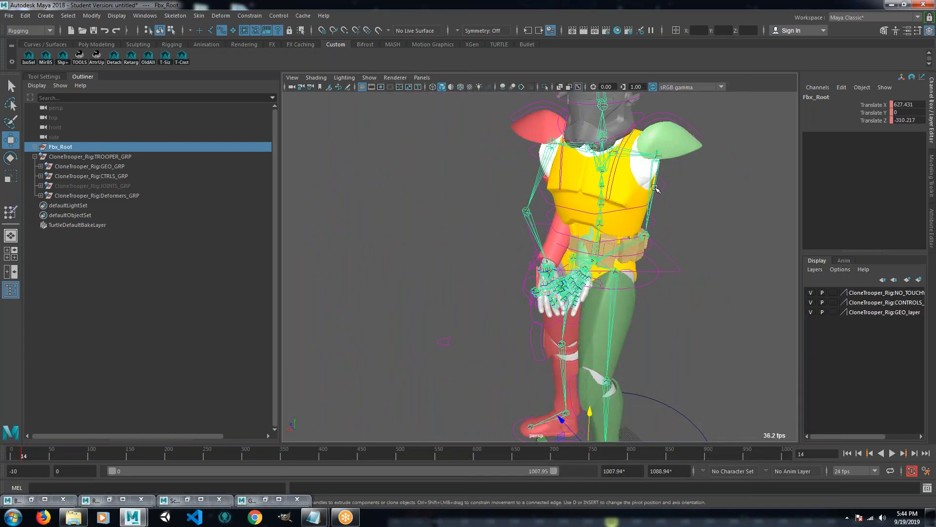
left_click(653, 196)
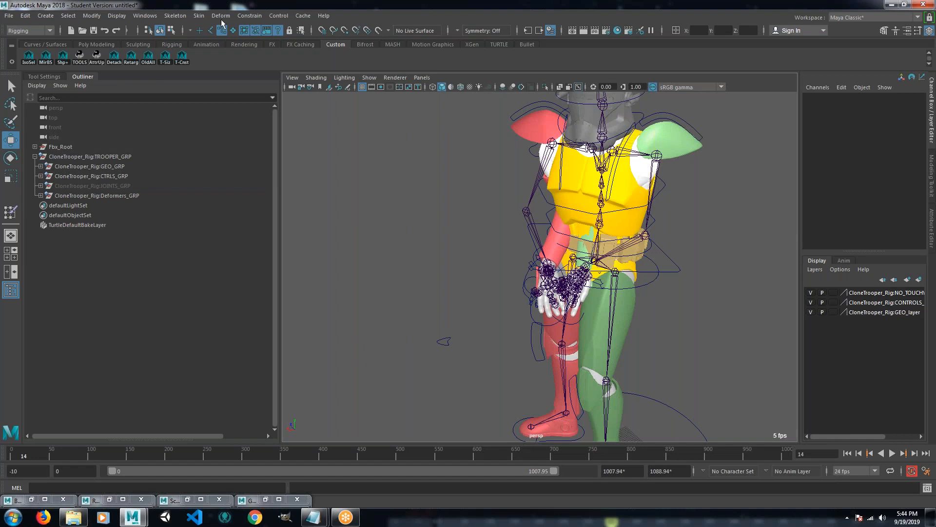
left_click(655, 189)
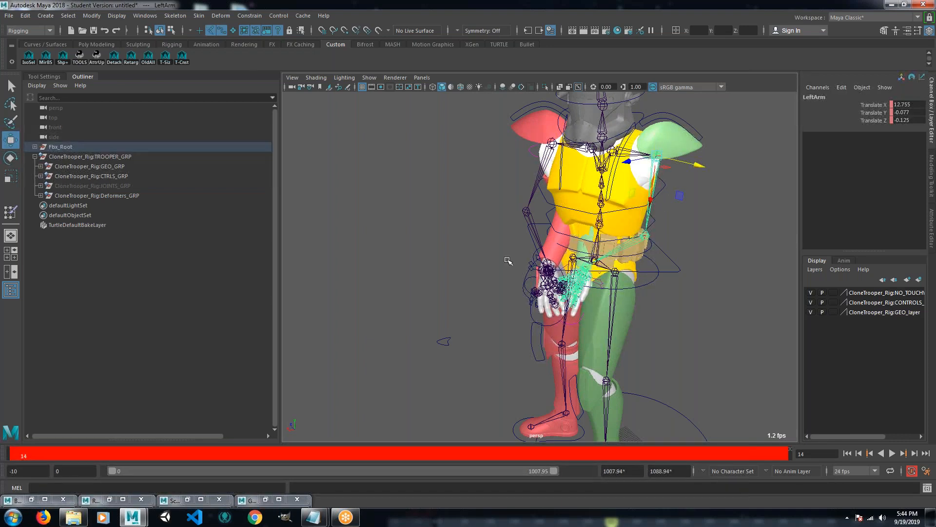
left_click_drag(505, 261, 550, 259, "alt")
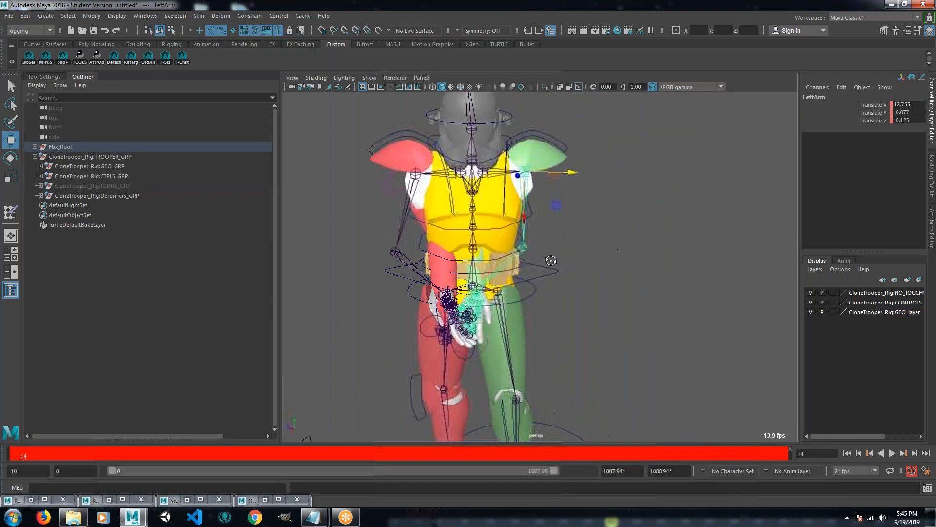
Restore the Graph Editor, shorten it to uncover the trooper, and isolate the LeftArm Rotate X curve.
left_click(265, 499)
left_click_drag(535, 231, 536, 157)
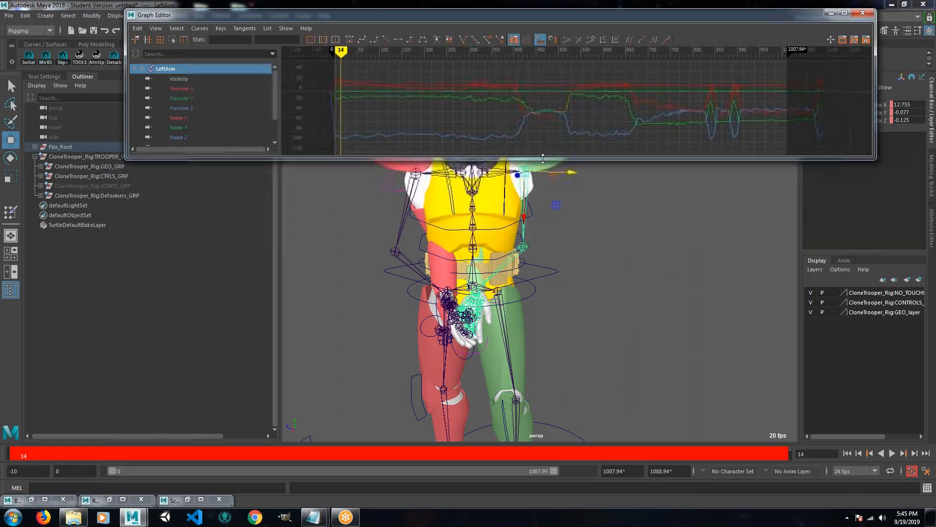
left_click(184, 119)
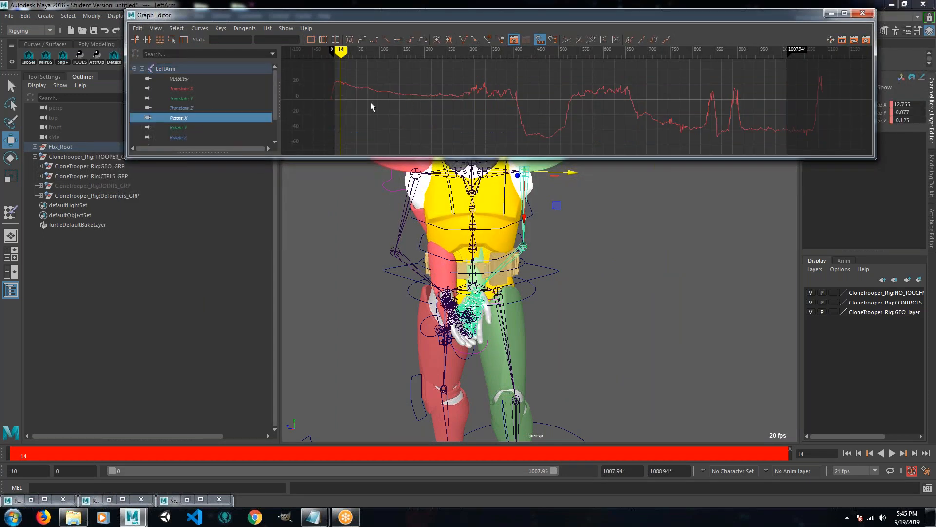
Limit the playback range to frames 357 through 518.94 and set the current time to frame 397.
left_click_drag(109, 473, 285, 459)
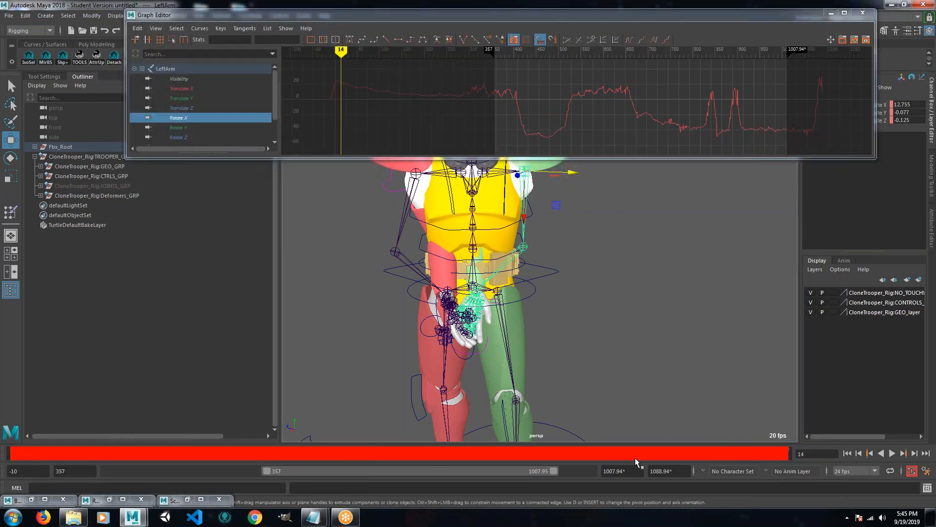
left_click_drag(541, 472, 338, 473)
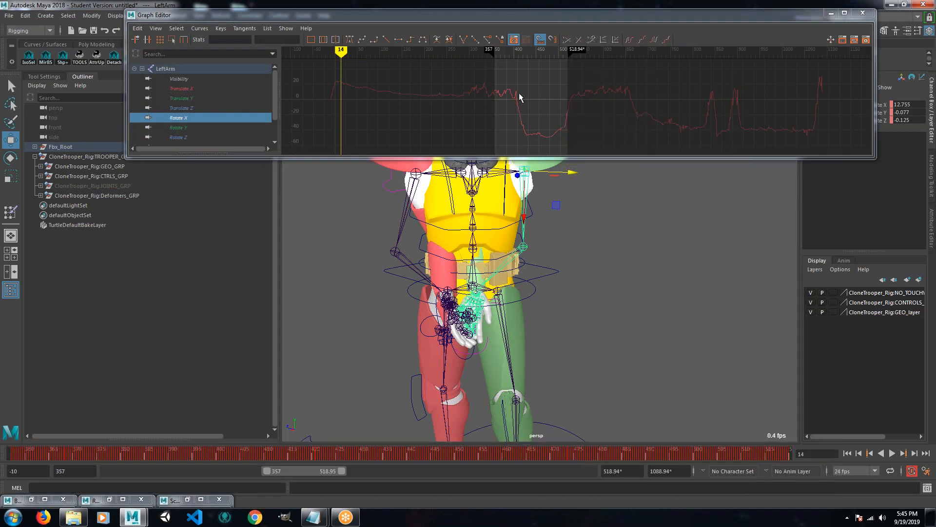
left_click_drag(342, 56, 504, 76)
Select the whole LeftArm Rotate X curve and set the Graph Editor's tangent display to Never.
scroll(529, 105, "down", 10)
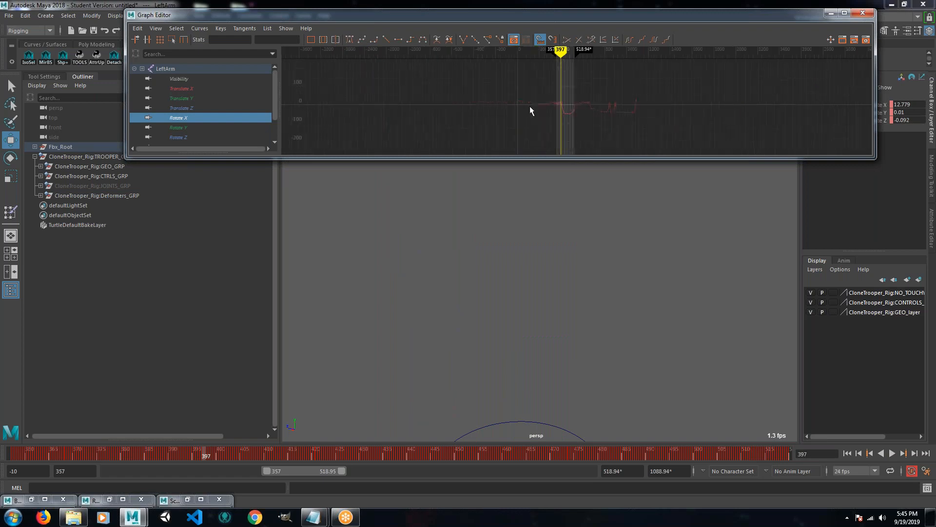
scroll(592, 349, "up", 5)
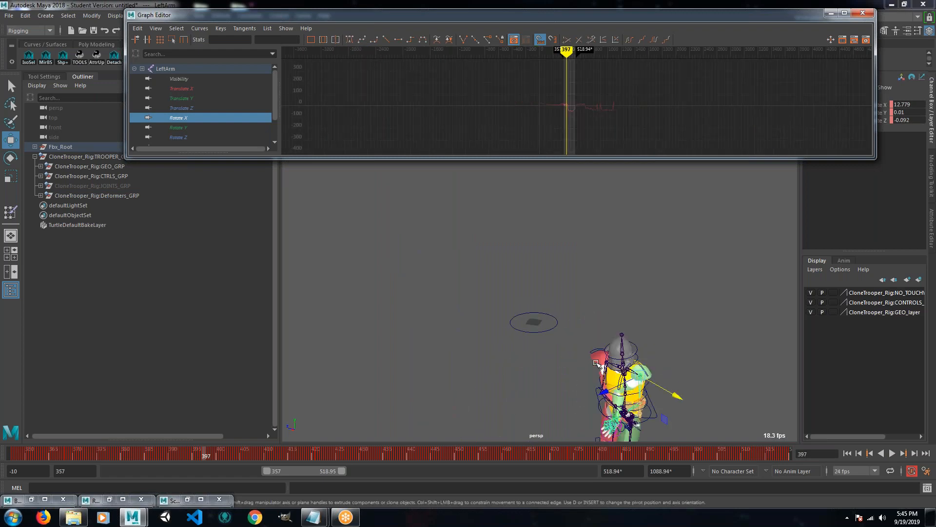
left_click_drag(596, 364, 792, 328, "alt")
middle_click_drag(792, 328, 496, 293, "alt")
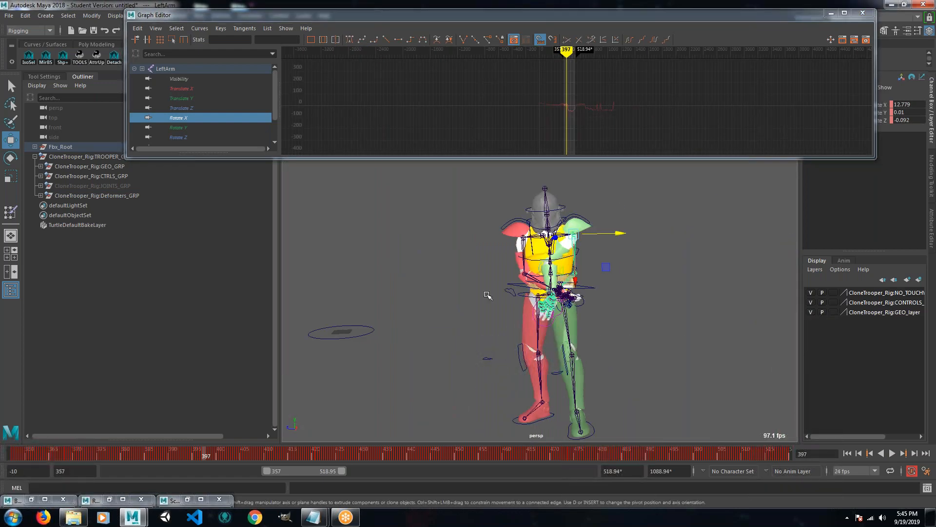
key("f")
middle_click_drag(647, 236, 646, 360, "alt")
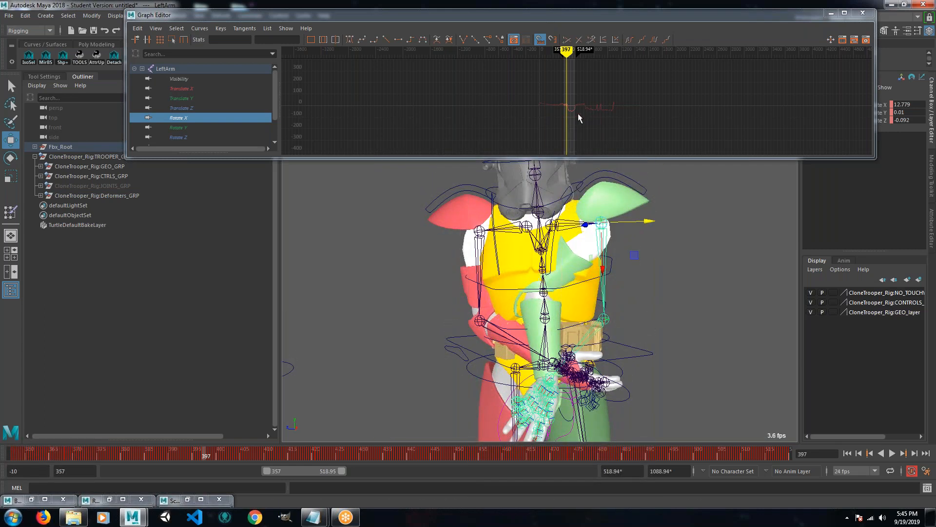
key("f")
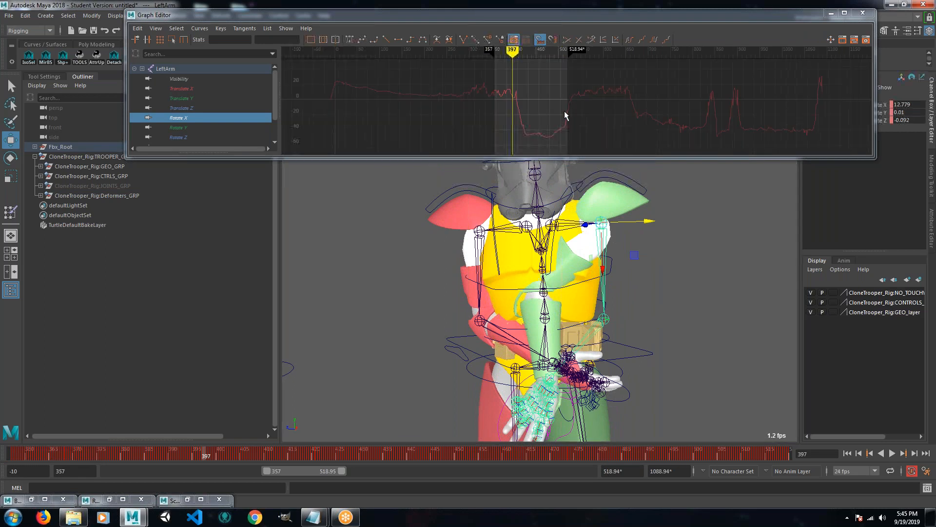
left_click(545, 135)
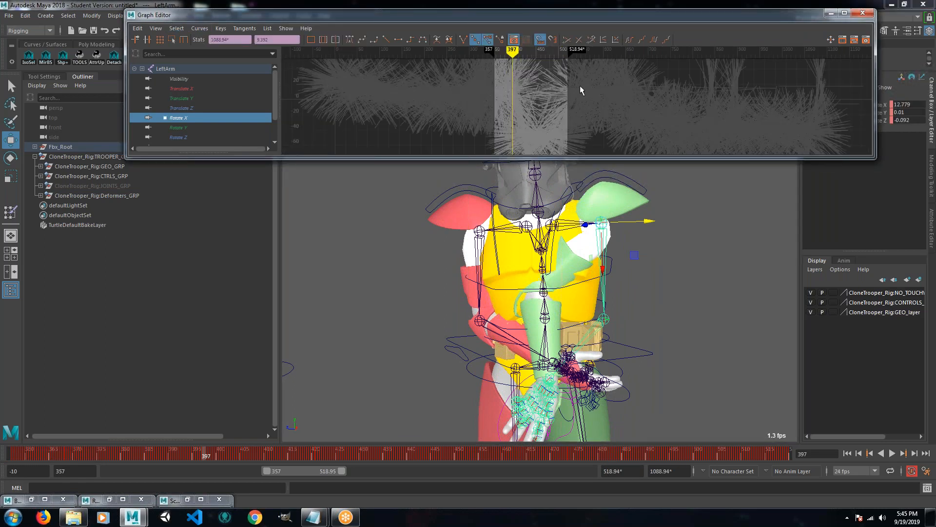
left_click(200, 28)
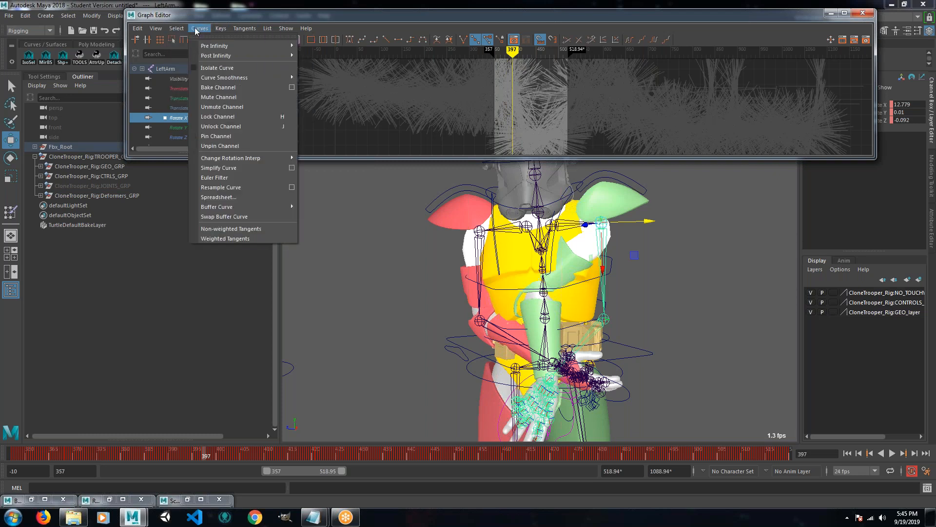
mouse_move(161, 28)
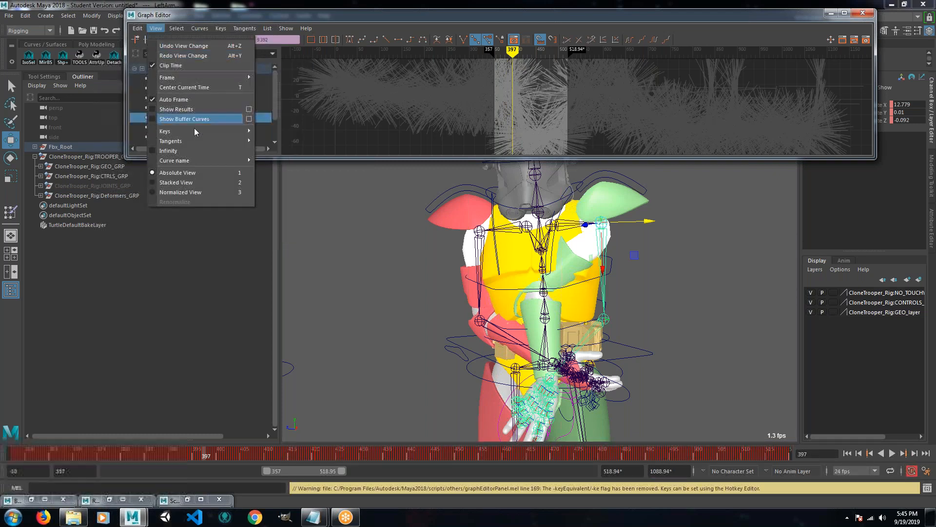
mouse_move(206, 141)
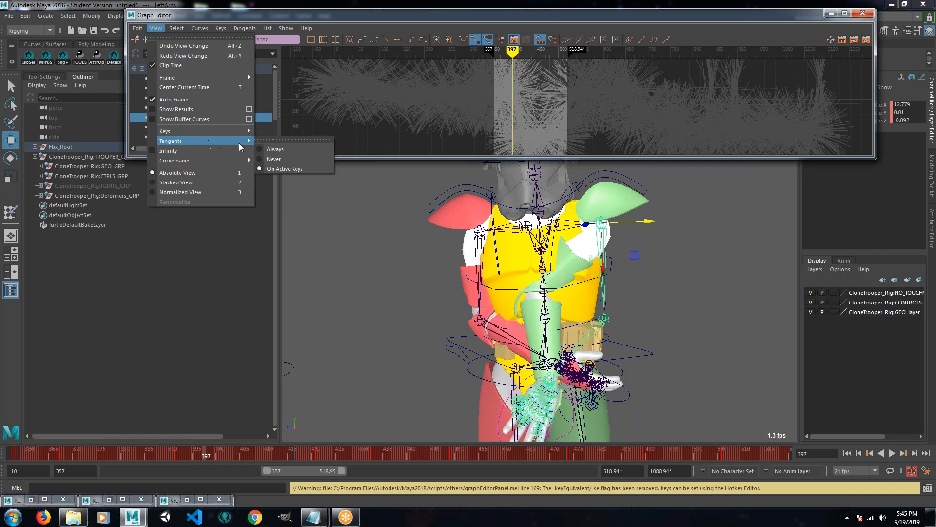
left_click(269, 159)
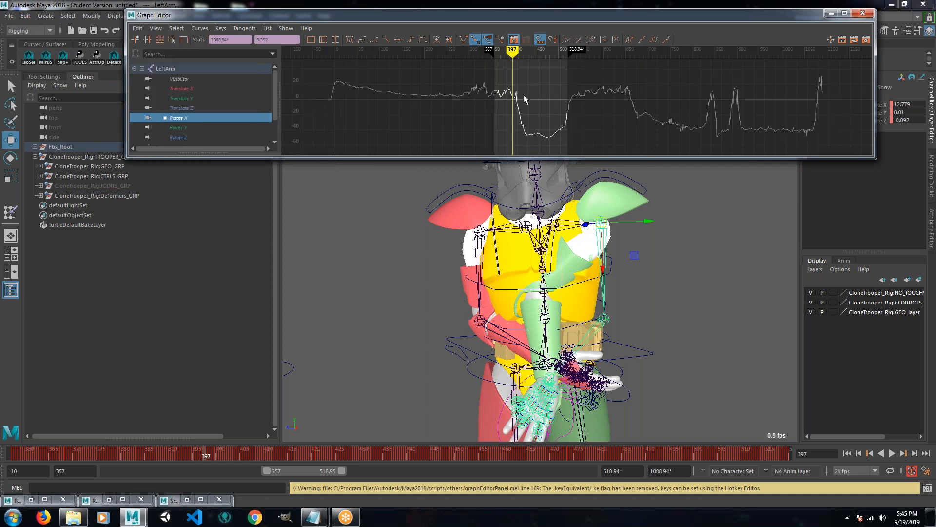
Lower the whole LeftArm Rotate X curve by about 110 degrees and raise its Rotate Y curve by about 40 degrees.
middle_click_drag(528, 114, 529, 193, "shift")
left_click(188, 128)
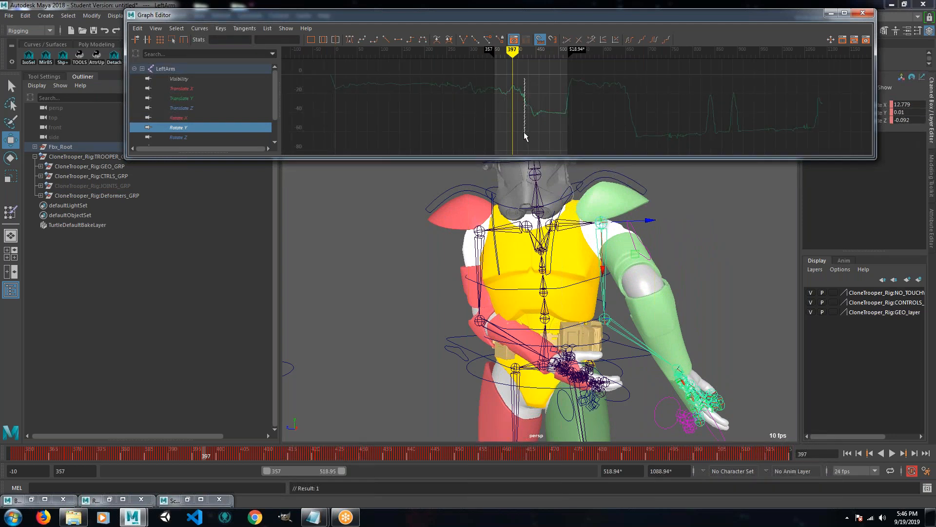
left_click_drag(525, 132, 525, 134)
middle_click_drag(539, 107, 539, 69, "shift")
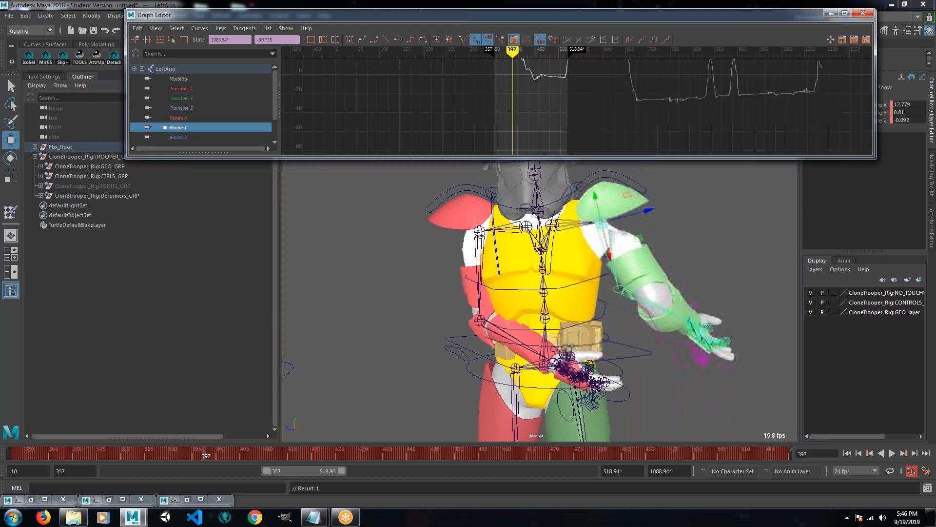
Lower the whole LeftArm Rotate Z curve by about 15 degrees.
left_click(197, 137)
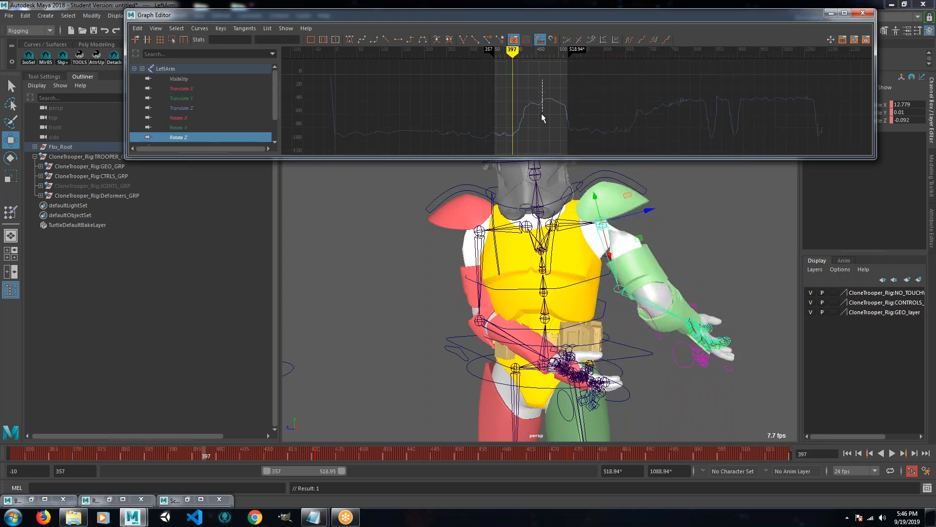
left_click_drag(542, 121, 542, 122)
middle_click_drag(543, 122, 557, 108, "shift")
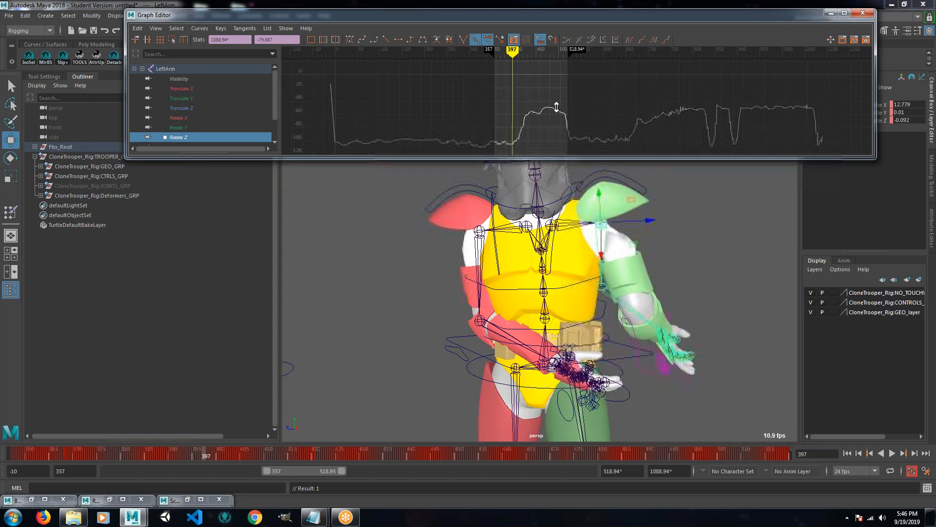
Lower the whole LeftArm Rotate X curve further in the Graph Editor.
left_click(186, 117)
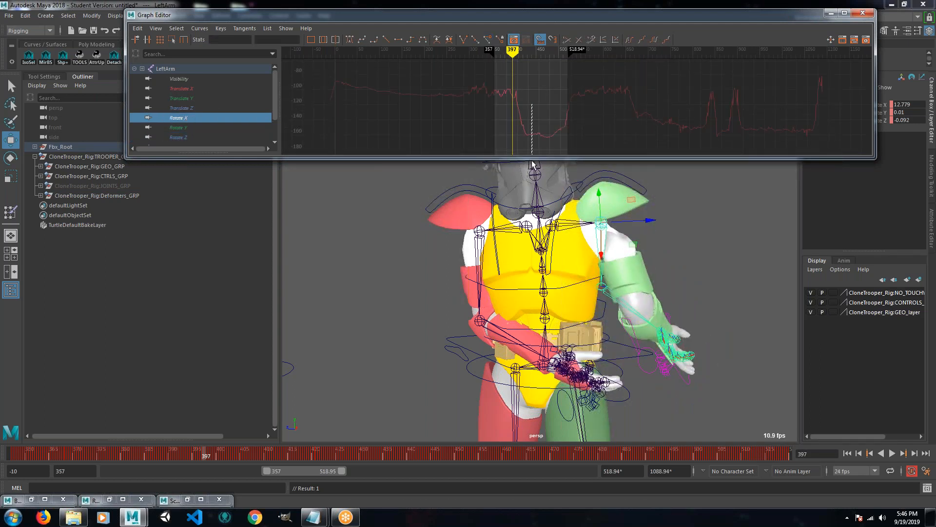
left_click(540, 137)
scroll(566, 128, "down", 6)
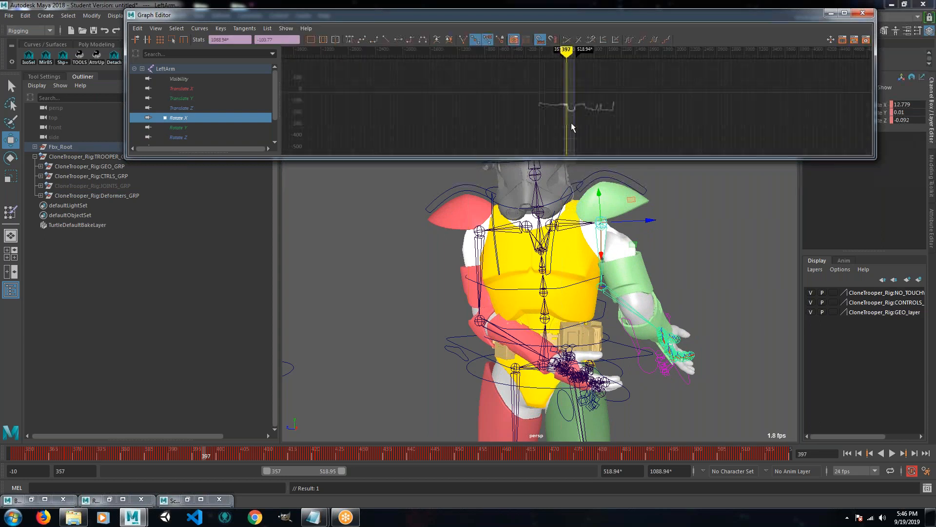
middle_click_drag(573, 139, 575, 160, "shift")
Lower the whole LeftArm Rotate Y curve by about 85 degrees and raise its Rotate Z curve by about 60 degrees.
left_click(203, 128)
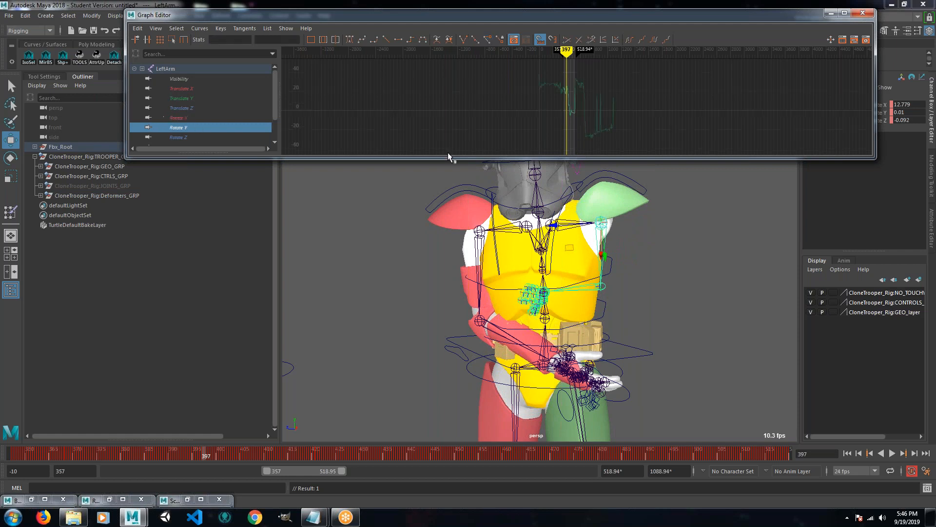
left_click(572, 100)
middle_click_drag(578, 107, 554, 192, "shift")
left_click(200, 137)
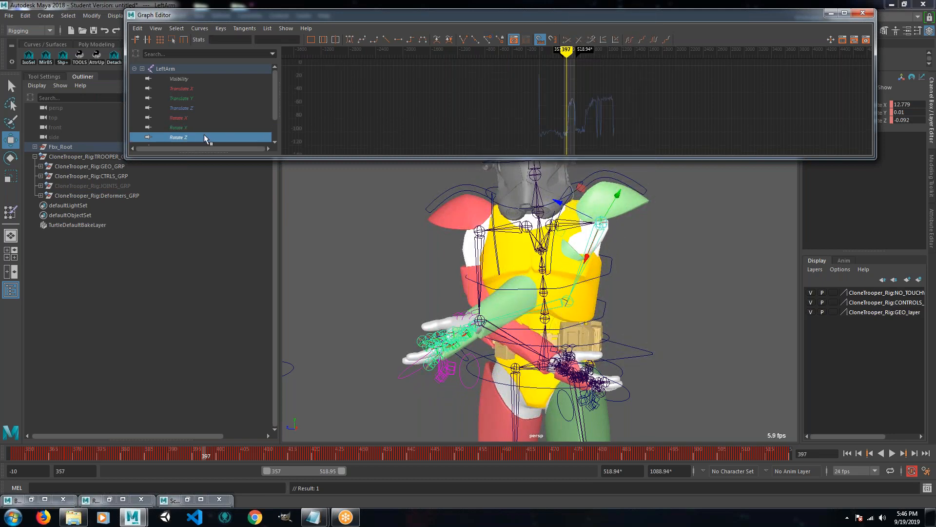
left_click_drag(572, 77, 572, 146)
middle_click_drag(572, 146, 549, 67, "shift")
Examine the corrected left arm pose at frame 402 from the front, side and lower angles.
mouse_move(668, 261)
left_mouse_down("alt")
mouse_move(580, 276)
mouse_move(666, 274)
left_mouse_up("alt")
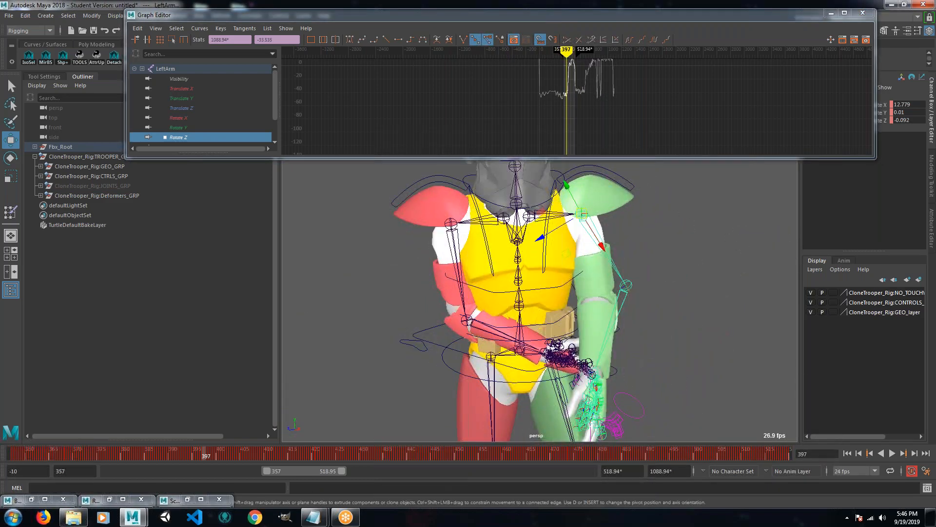
scroll(636, 297, "down", 5)
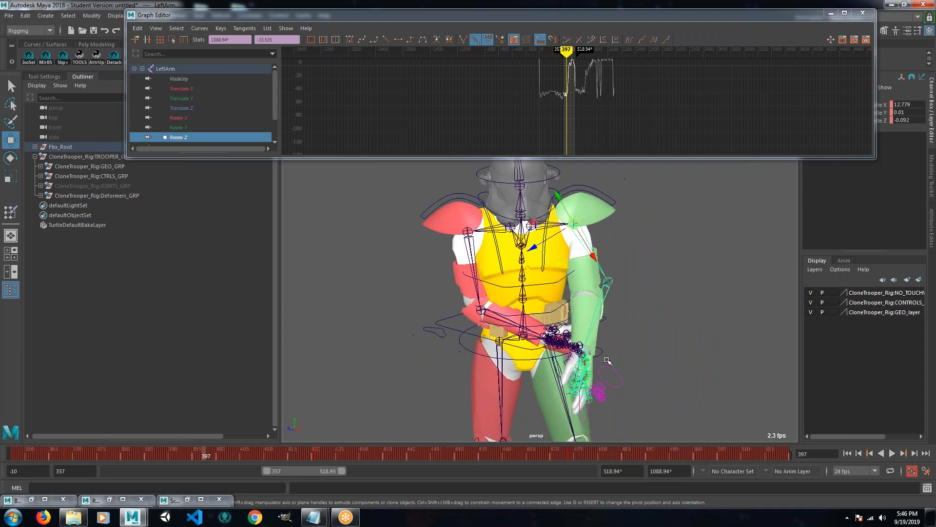
mouse_move(203, 456)
left_mouse_down()
mouse_move(15, 455)
mouse_move(414, 470)
mouse_move(279, 458)
mouse_move(129, 423)
mouse_move(180, 414)
mouse_move(228, 424)
left_mouse_up()
left_click_drag(631, 334, 481, 312, "alt")
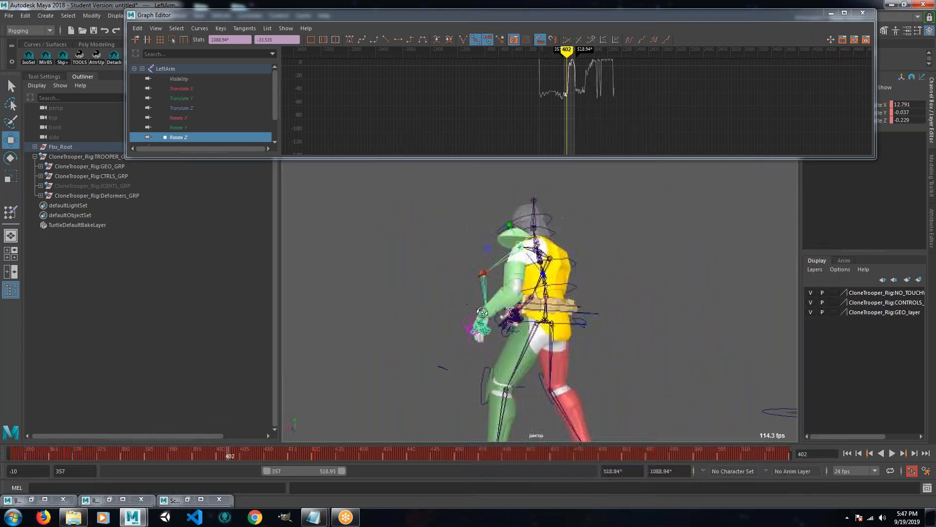
left_click_drag(574, 333, 672, 384, "alt")
middle_click_drag(672, 384, 607, 288, "alt")
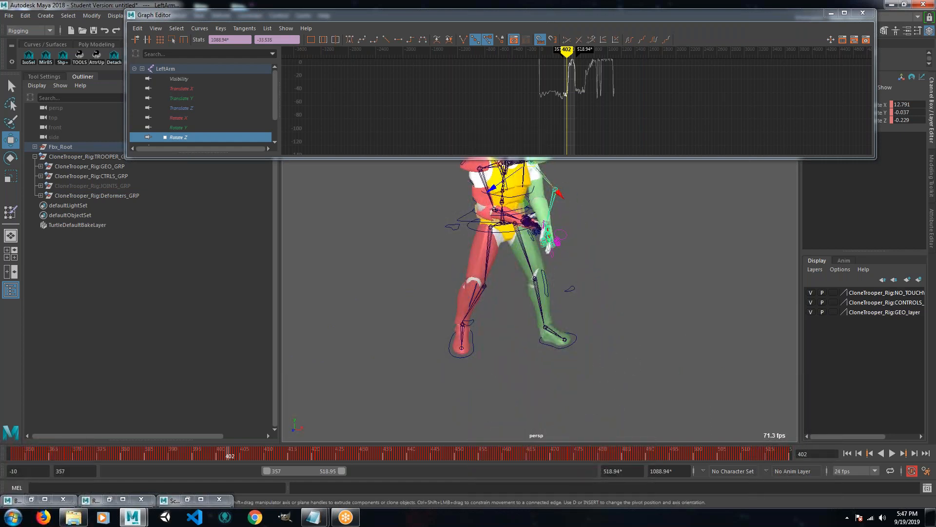
left_click_drag(603, 294, 561, 254, "alt")
middle_click_drag(556, 224, 515, 304, "alt")
right_click_drag(539, 322, 624, 360, "alt")
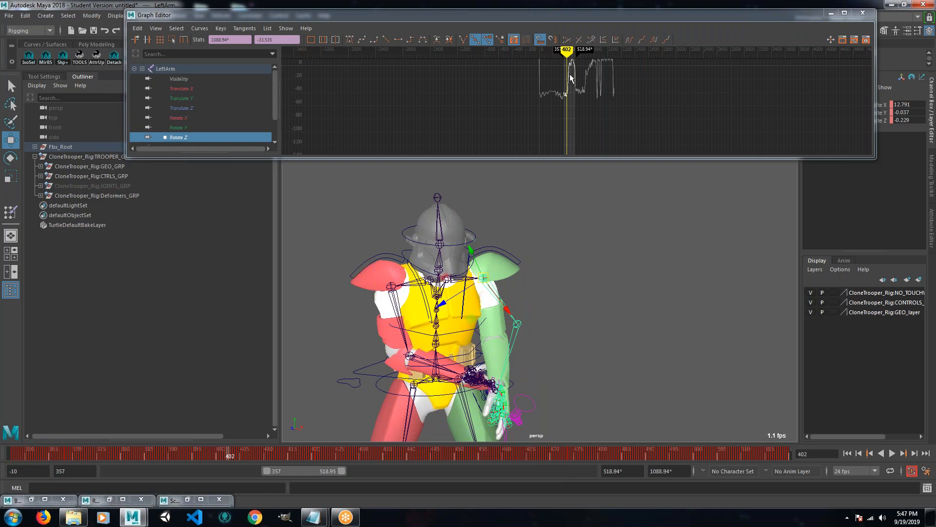
left_click_drag(566, 379, 584, 342, "alt")
middle_click_drag(585, 342, 594, 213, "alt")
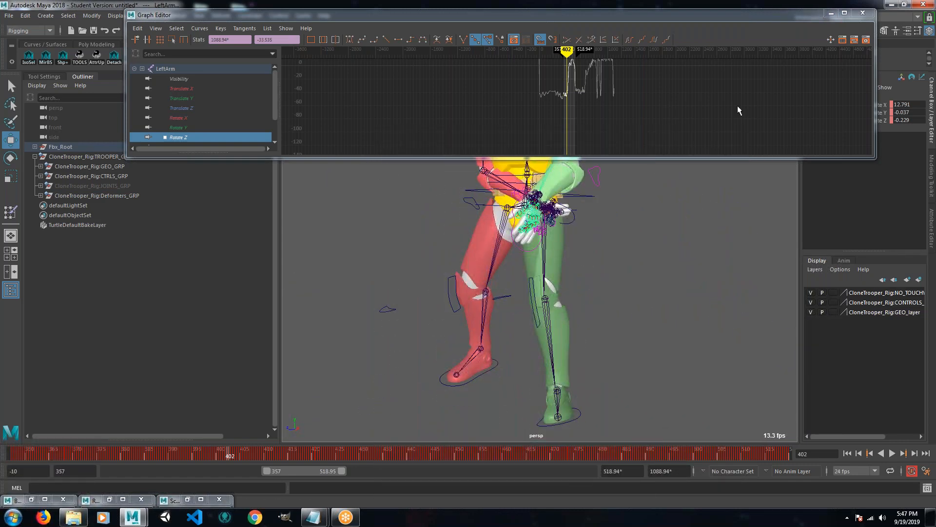
Minimize the Graph Editor, play the animation from frame 373 and shift the playback range to frames 789 through 950.95.
left_click(831, 14)
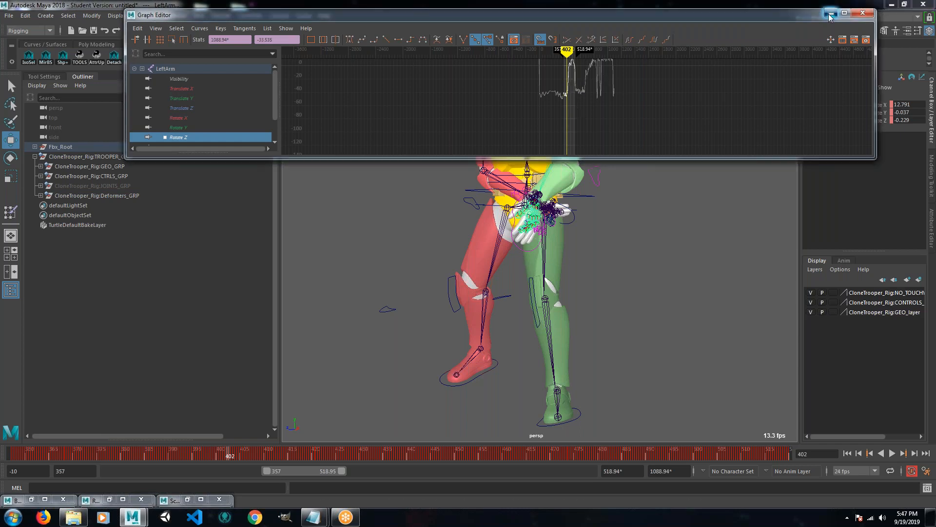
left_click_drag(214, 454, 91, 453)
middle_click_drag(480, 303, 484, 331, "alt")
scroll(596, 368, "down", 3)
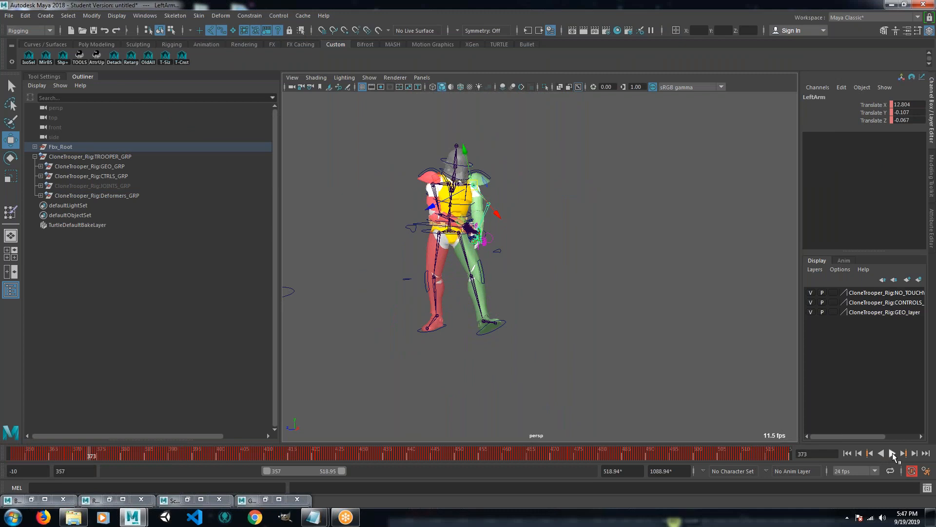
left_click(892, 453)
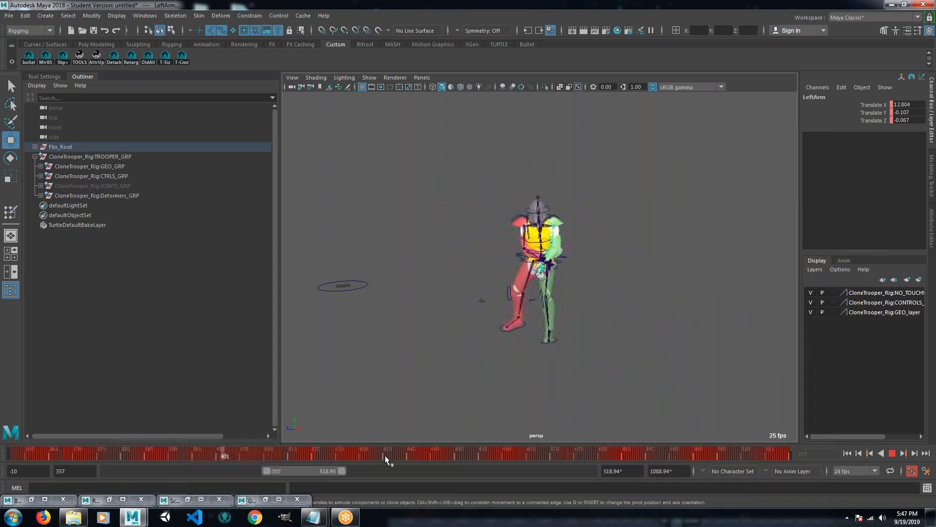
left_click_drag(329, 471, 356, 472)
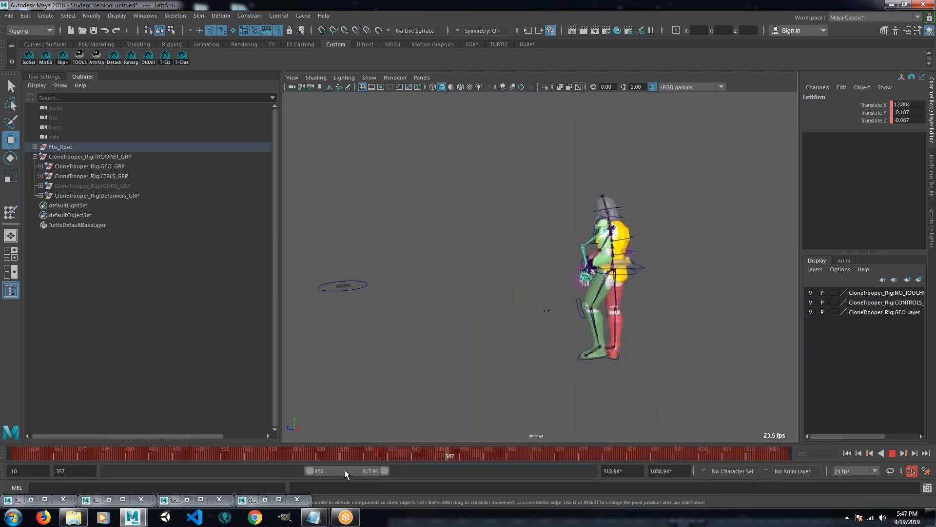
left_click_drag(345, 470, 496, 469)
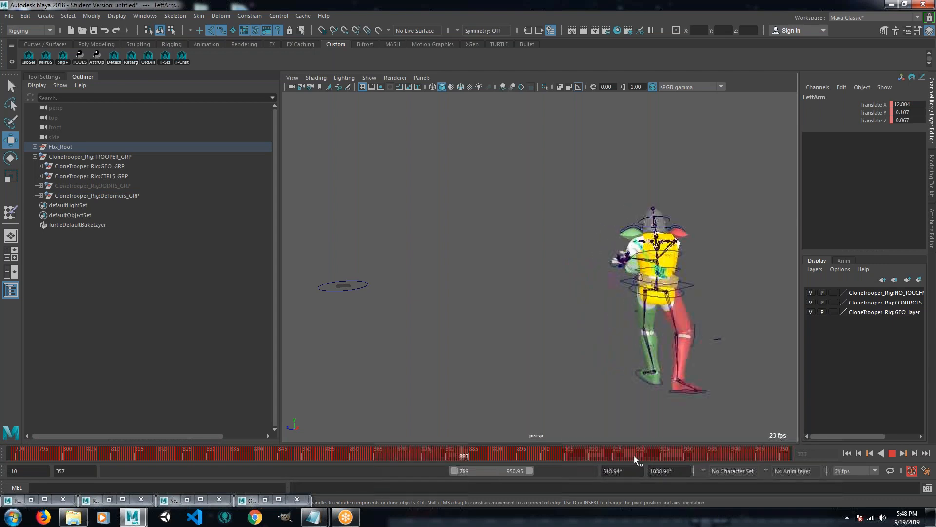
Replay the motion around frames 829 to 896, stop playback and set the current time to frame 850.
left_click(326, 453)
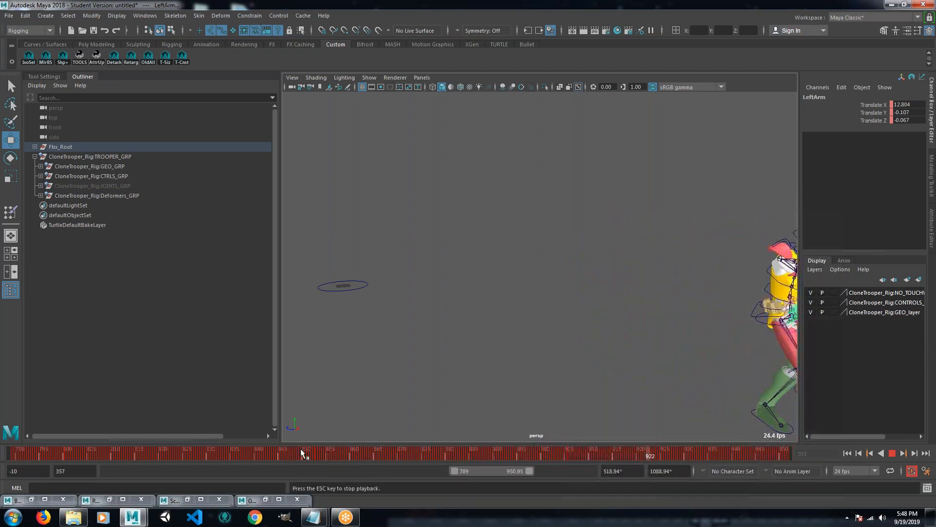
left_click(206, 453)
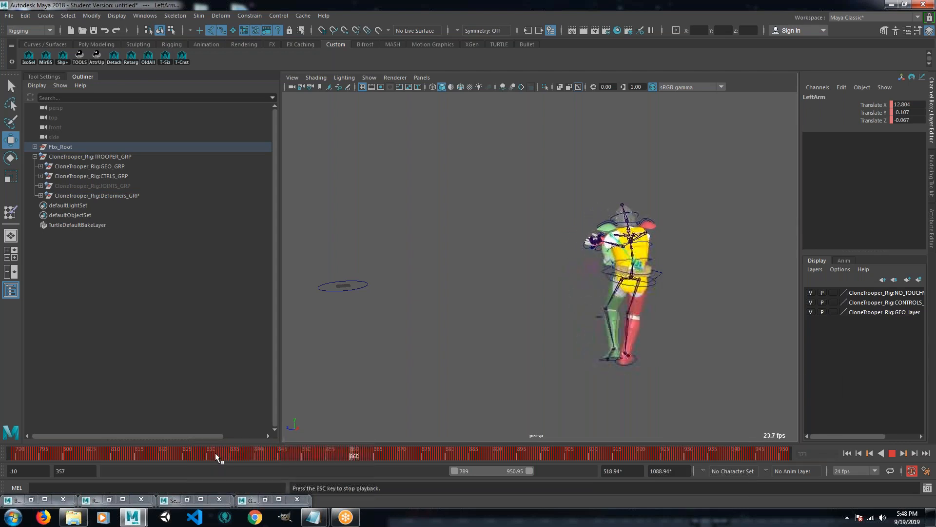
left_click(893, 454)
mouse_move(470, 454)
left_mouse_down()
mouse_move(270, 461)
mouse_move(326, 464)
mouse_move(290, 464)
mouse_move(317, 465)
mouse_move(305, 464)
left_mouse_up()
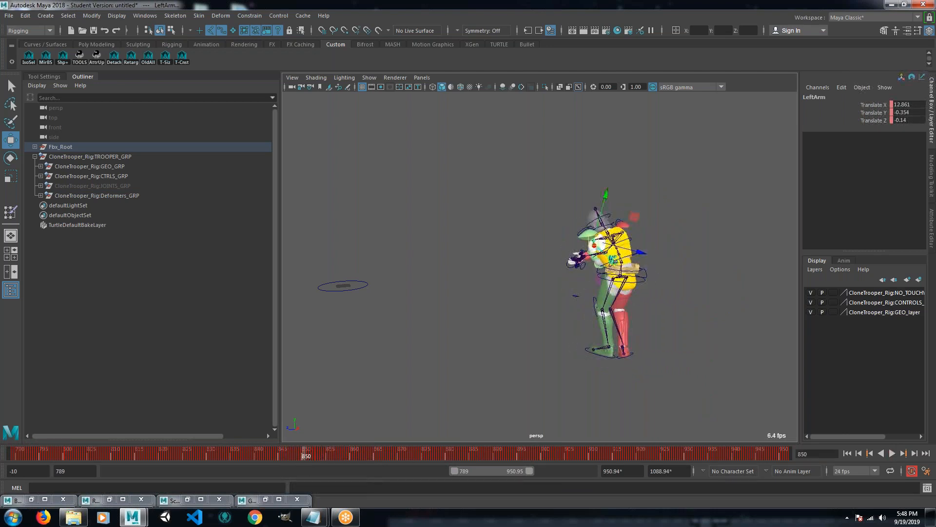
Select the trooper's COG_CTRL and check its translate channels in a reopened, enlarged Graph Editor.
left_click(646, 274)
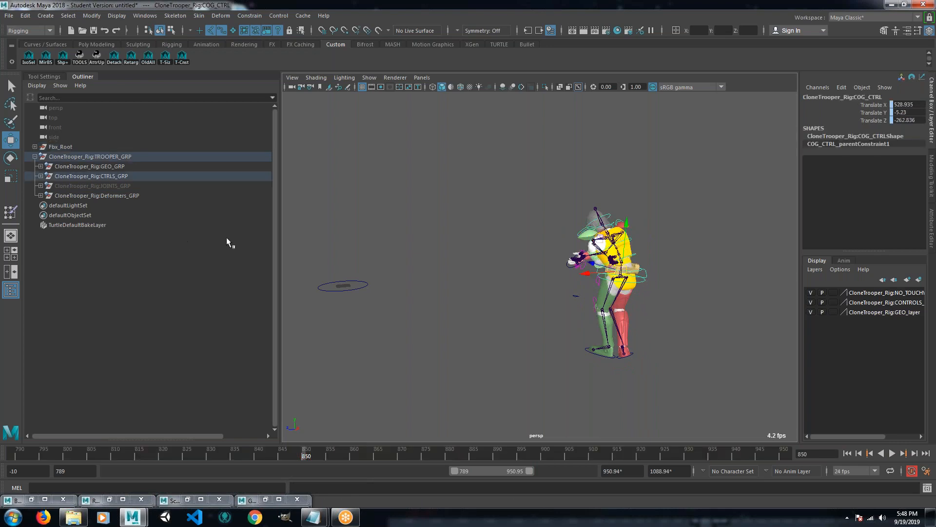
left_click(266, 499)
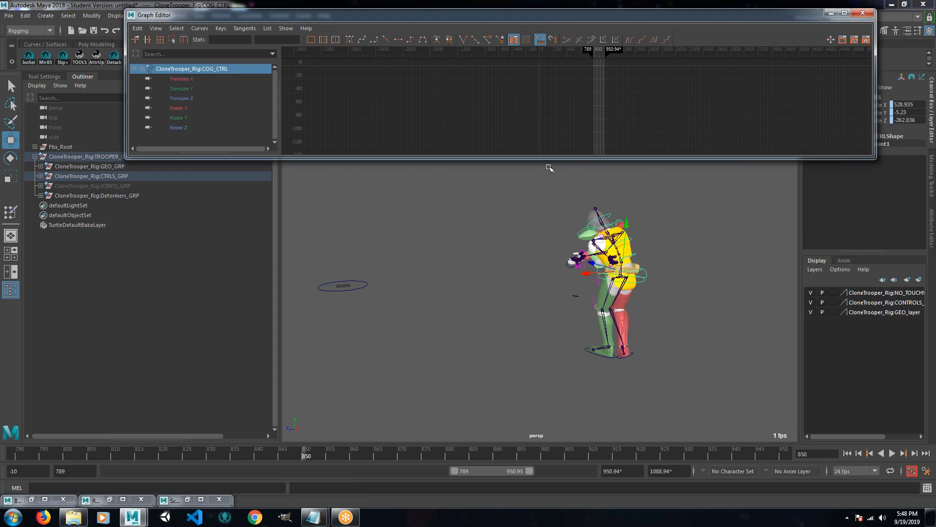
left_click_drag(382, 158, 363, 312)
left_click_drag(190, 79, 186, 103)
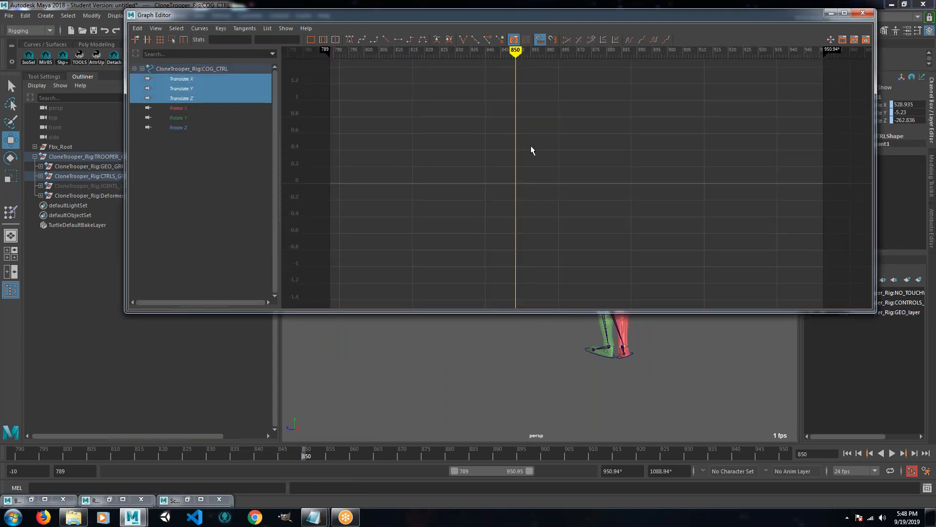
left_click_drag(652, 9, 622, 27)
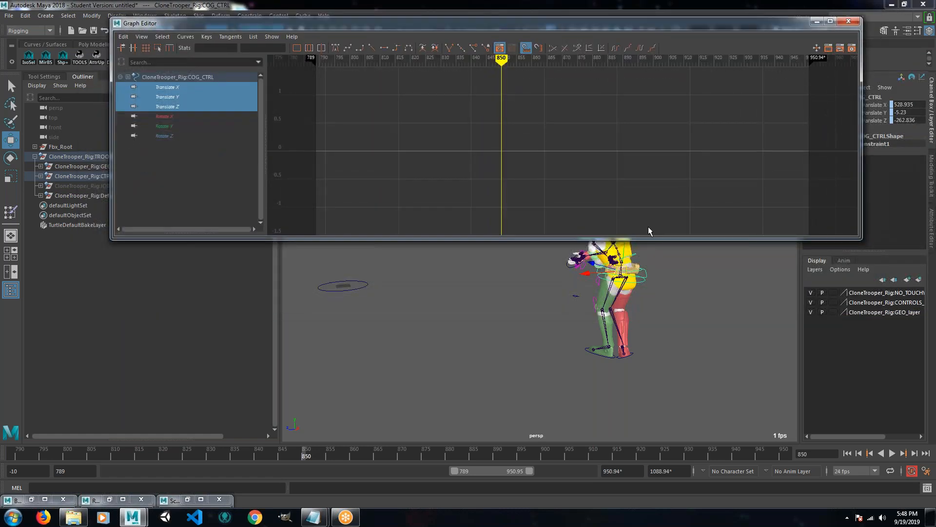
Select the Hips joint and examine its animation curves around frame 851 for the sudden jump.
left_click_drag(624, 313, 685, 320, "alt")
right_click_drag(685, 319, 716, 327, "alt")
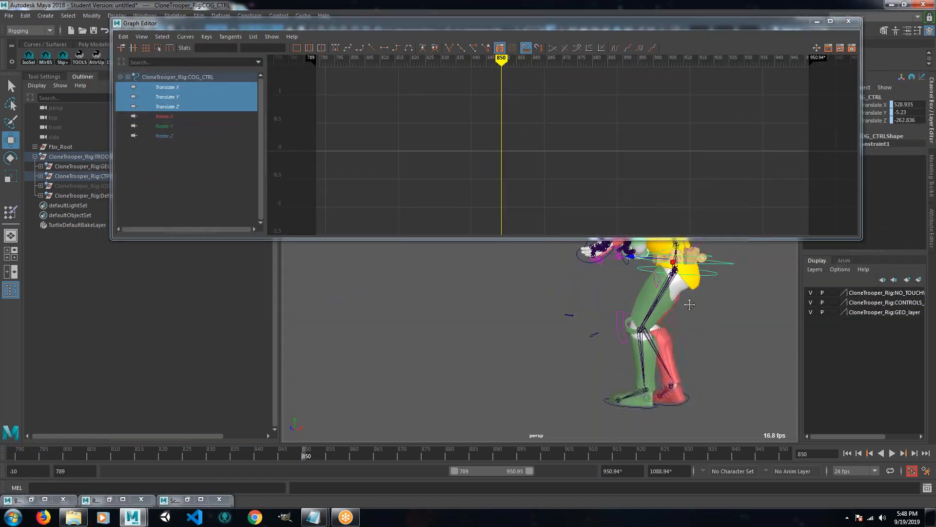
middle_click_drag(716, 327, 643, 378, "alt")
right_click_drag(642, 378, 695, 347, "alt")
left_click(697, 344)
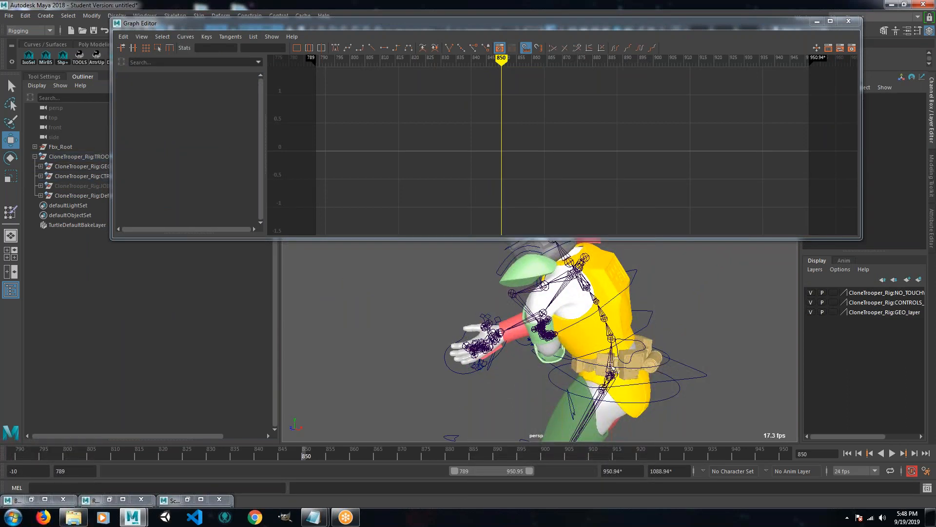
left_click(611, 359)
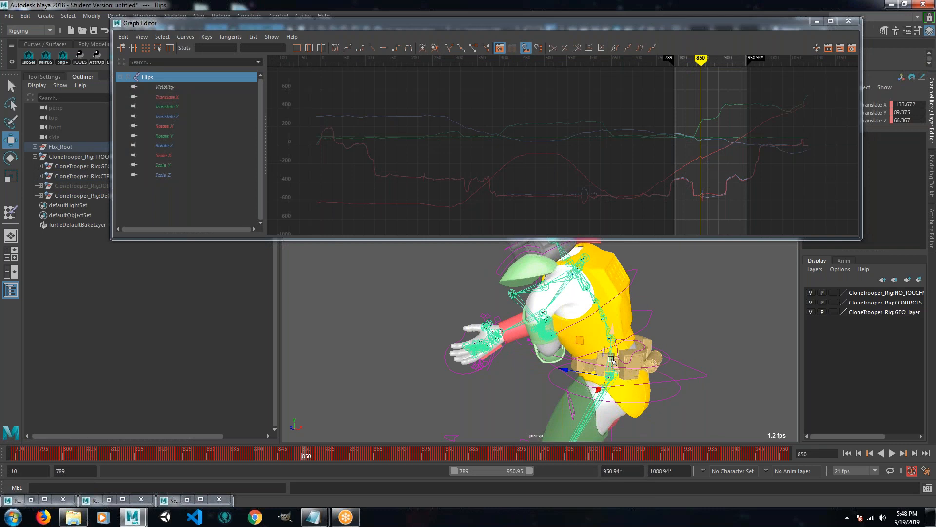
scroll(756, 153, "up", 5)
middle_click_drag(757, 153, 429, 163, "alt")
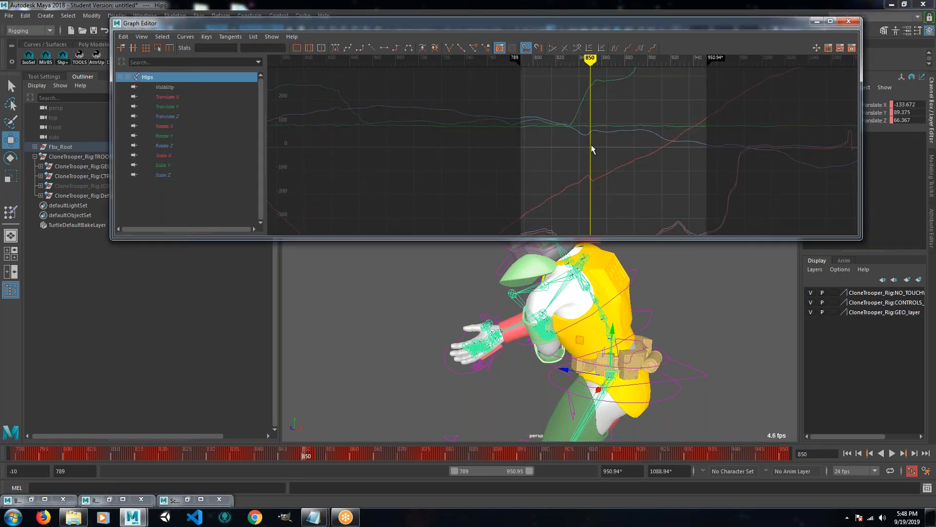
scroll(605, 176, "up", 3)
scroll(637, 201, "down", 2)
middle_click_drag(637, 198, 628, 173, "alt")
scroll(596, 168, "up", 2)
mouse_move(618, 60)
left_mouse_down()
mouse_move(610, 63)
mouse_move(622, 77)
left_mouse_up()
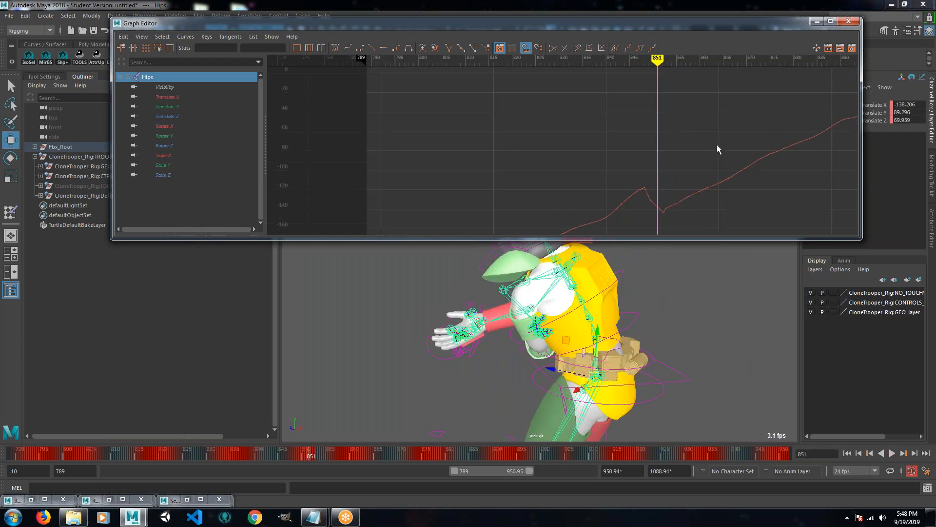
Raise the Hips Translate X keys from frame 852 to the end by about 43.5 units.
left_click(165, 96)
key("f")
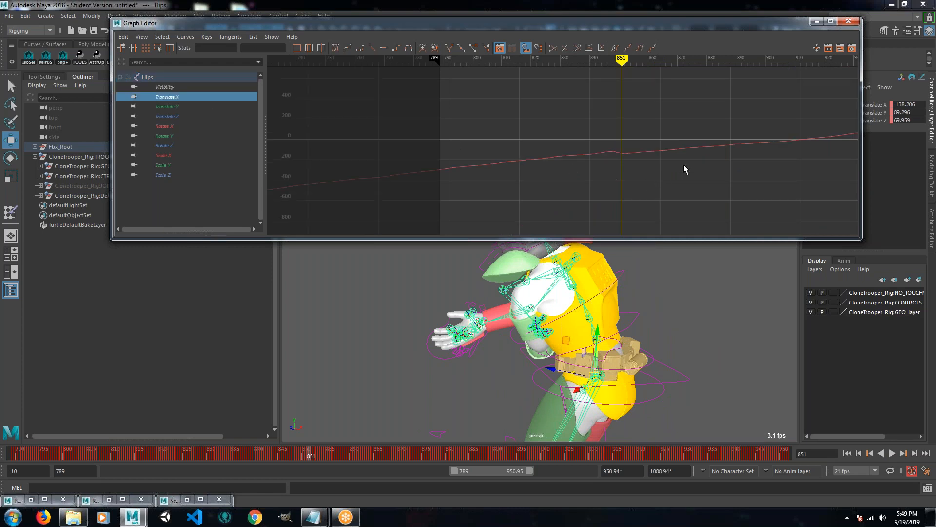
middle_click_drag(720, 167, 504, 191, "alt")
left_click_drag(433, 186, 394, 198)
scroll(338, 155, "up", 2)
Delete the Hips Translate X keys between frames 847 and 853 and set the current time to frame 841.
mouse_move(418, 177)
middle_mouse_down("alt")
mouse_move(564, 184)
mouse_move(752, 143)
middle_mouse_up("alt")
scroll(389, 163, "up", 2)
mouse_move(356, 170)
middle_mouse_down("alt")
mouse_move(489, 186)
mouse_move(506, 167)
middle_mouse_up("alt")
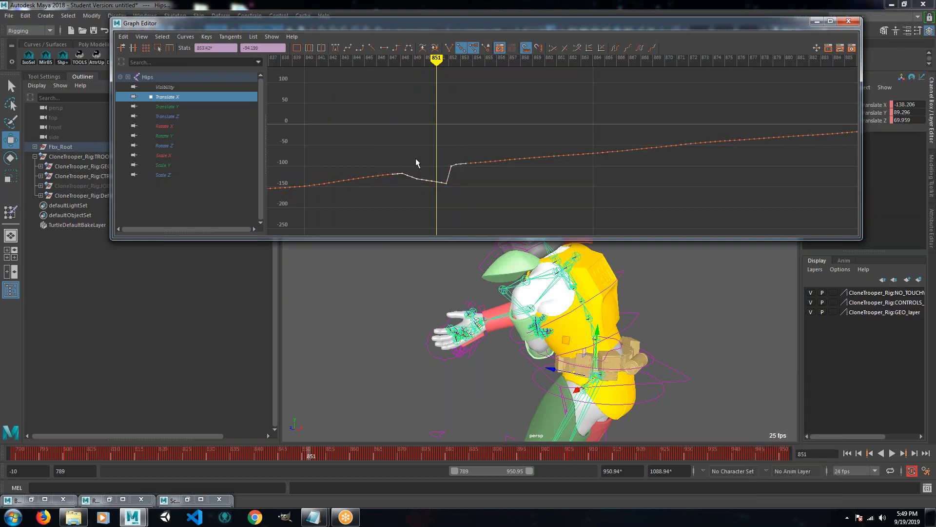
key("Delete")
mouse_move(423, 63)
left_mouse_down()
mouse_move(307, 83)
mouse_move(547, 96)
mouse_move(322, 117)
left_mouse_up()
Minimize the Graph Editor, then play and scrub around frame 846 to check the hip motion from several angles.
left_click(817, 21)
scroll(591, 240, "down", 3)
left_click_drag(615, 254, 644, 251, "alt")
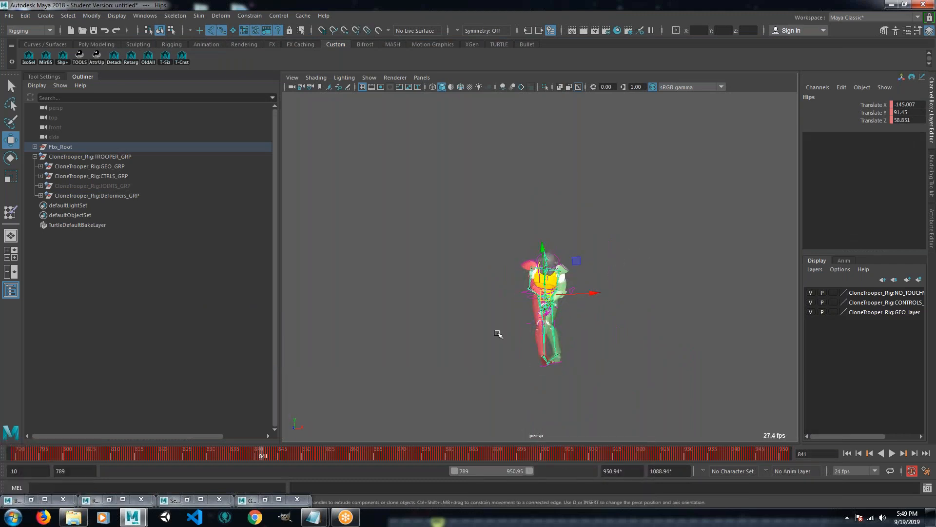
mouse_move(257, 451)
left_mouse_down()
mouse_move(101, 441)
mouse_move(322, 465)
mouse_move(493, 469)
mouse_move(375, 472)
left_mouse_up()
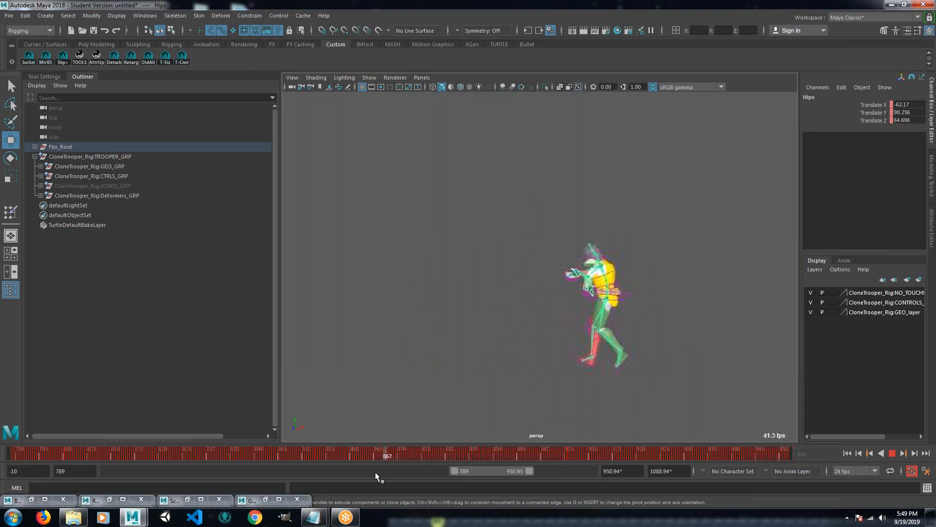
mouse_move(210, 458)
left_mouse_down()
mouse_move(127, 446)
mouse_move(233, 458)
left_mouse_up()
mouse_move(383, 469)
left_mouse_down()
mouse_move(425, 469)
mouse_move(16, 448)
mouse_move(288, 472)
mouse_move(432, 462)
mouse_move(689, 491)
mouse_move(220, 487)
mouse_move(356, 489)
mouse_move(286, 484)
left_mouse_up()
left_click_drag(525, 372, 591, 350, "alt")
scroll(538, 330, "up", 5)
left_click_drag(543, 409, 663, 317, "alt")
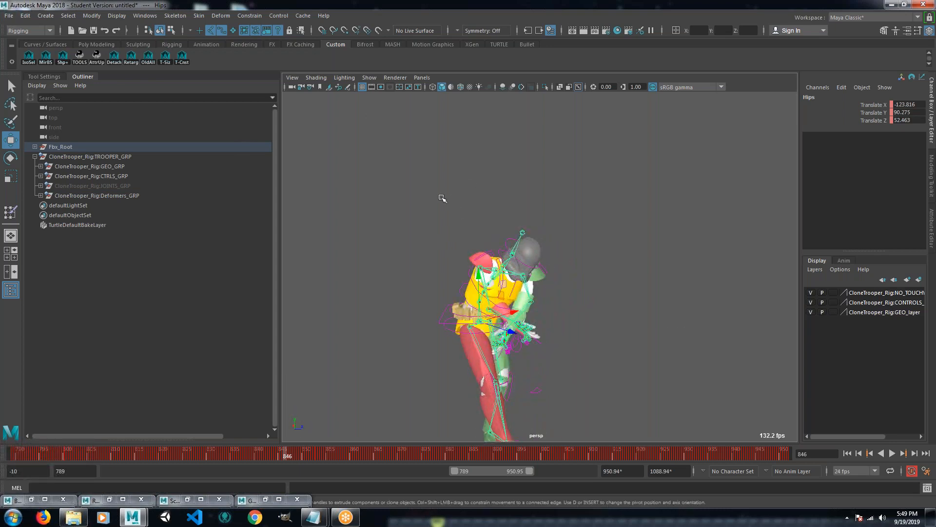
left_click_drag(414, 248, 690, 433, "alt")
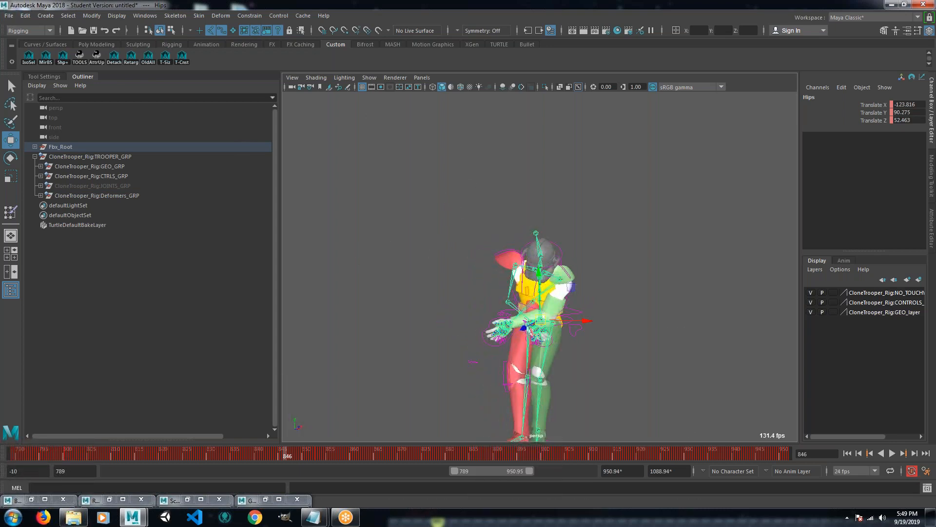
Save the MEL bake script from the Script Editor to the Custom shelf under the name T-Bake.
left_click(927, 489)
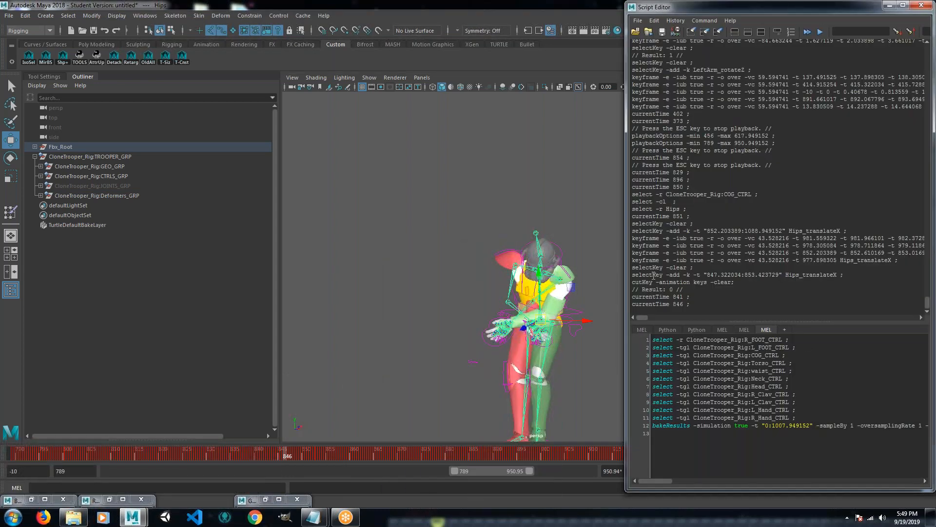
left_click(637, 21)
left_click(657, 68)
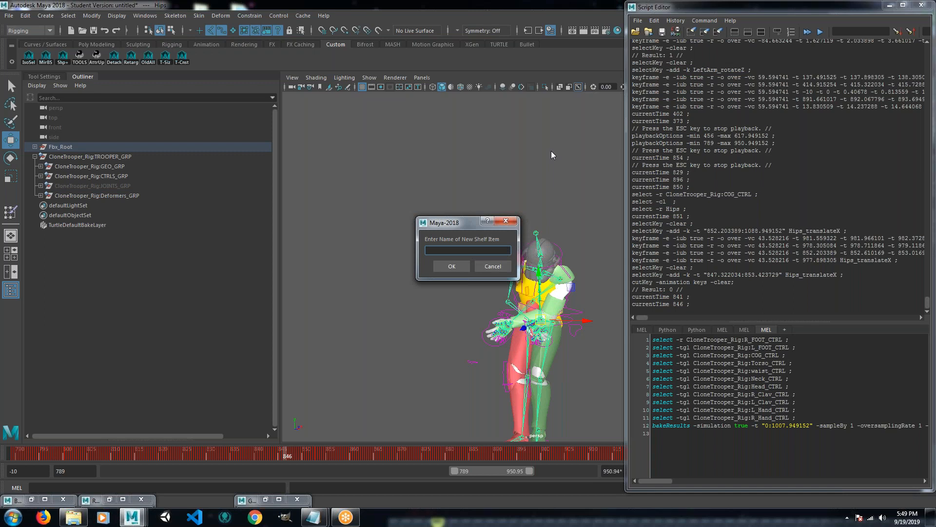
type("T-Bake")
left_click(452, 266)
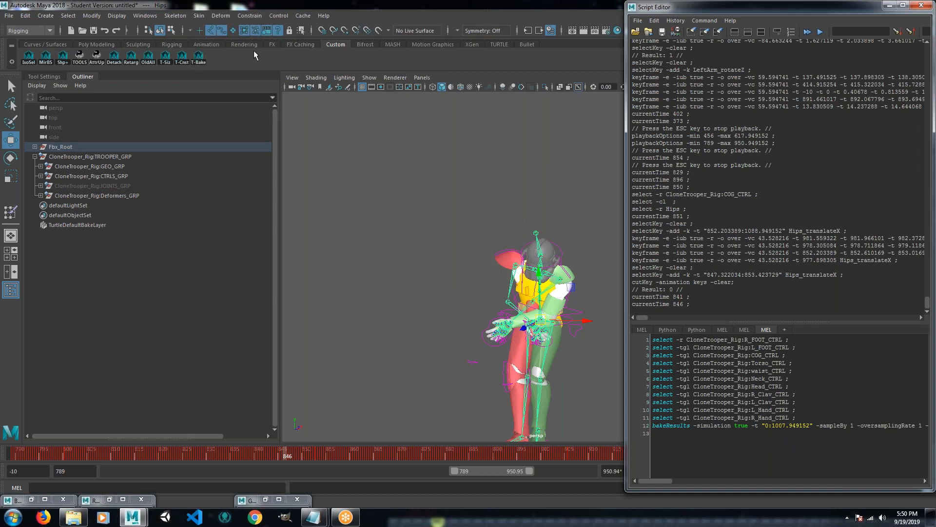
Run the T-Bake script to bake the trooper controls and delete the Fbx_Root mocap skeleton.
left_click(198, 55)
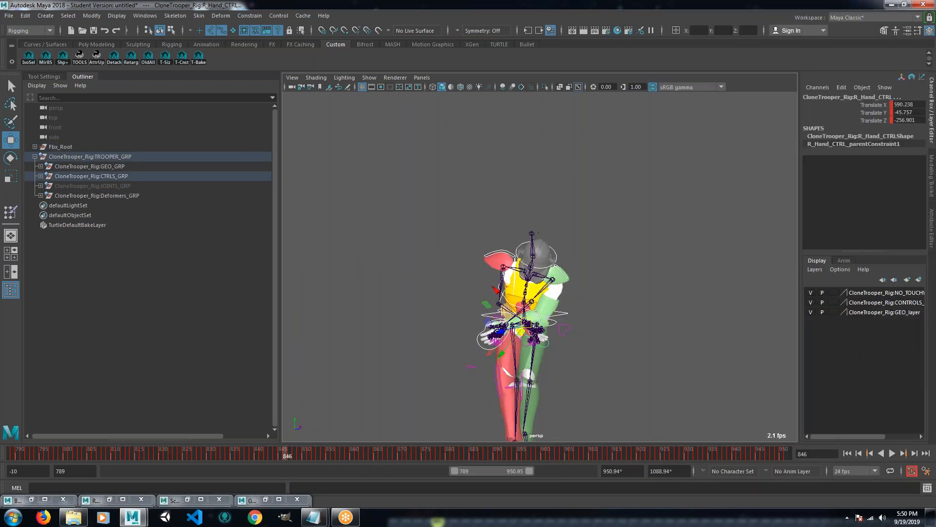
left_click(60, 146)
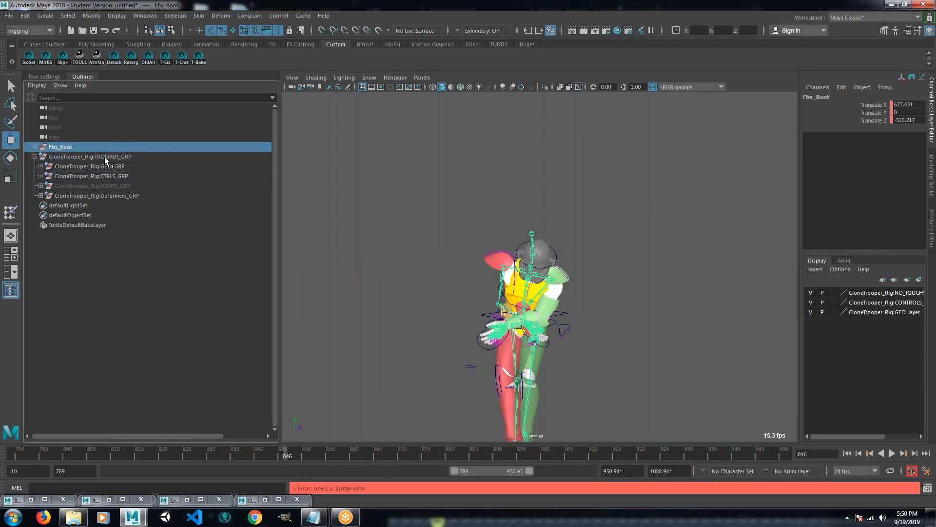
key("Delete")
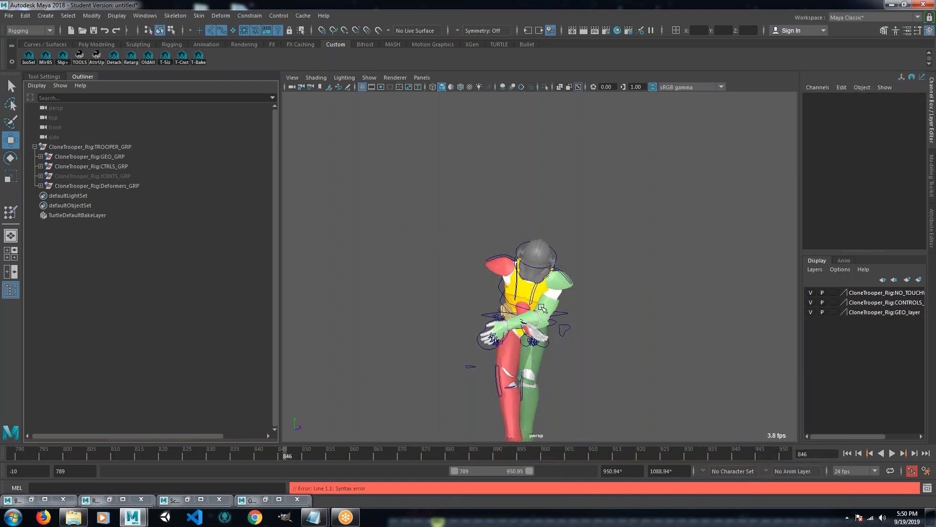
Play and scrub the baked animation to frame 882 and inspect the trooper's pose up close from the front.
key("alt+v")
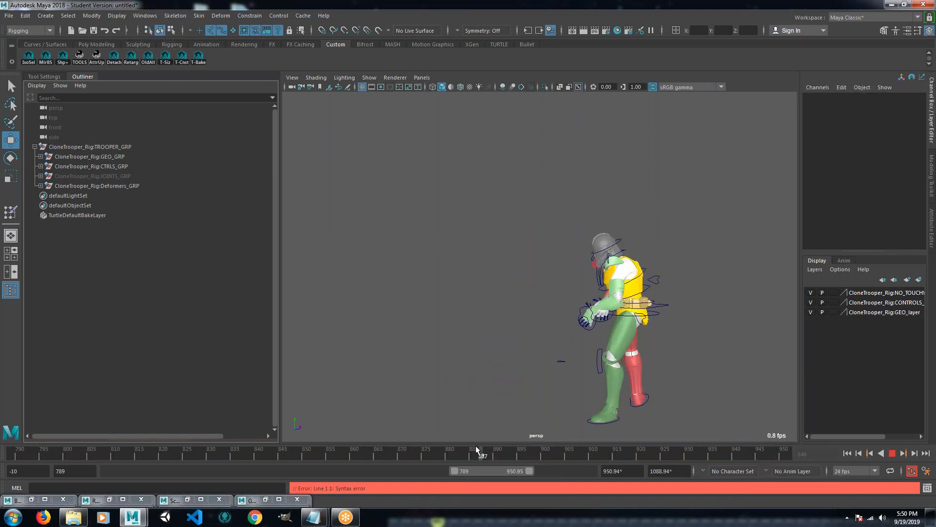
mouse_move(230, 454)
left_mouse_down()
mouse_move(68, 451)
mouse_move(459, 455)
left_mouse_up()
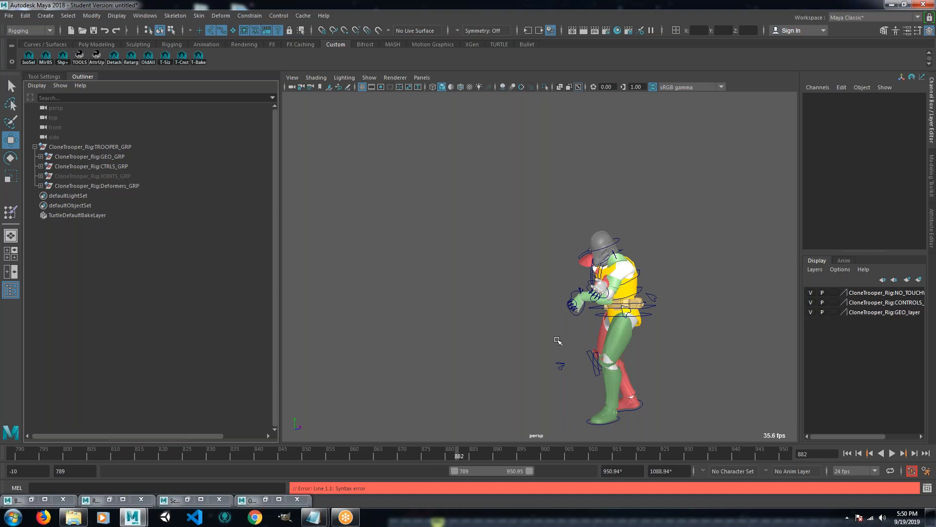
left_click_drag(529, 321, 603, 340, "alt")
right_click_drag(517, 341, 638, 367, "alt")
middle_click_drag(544, 349, 596, 319, "alt")
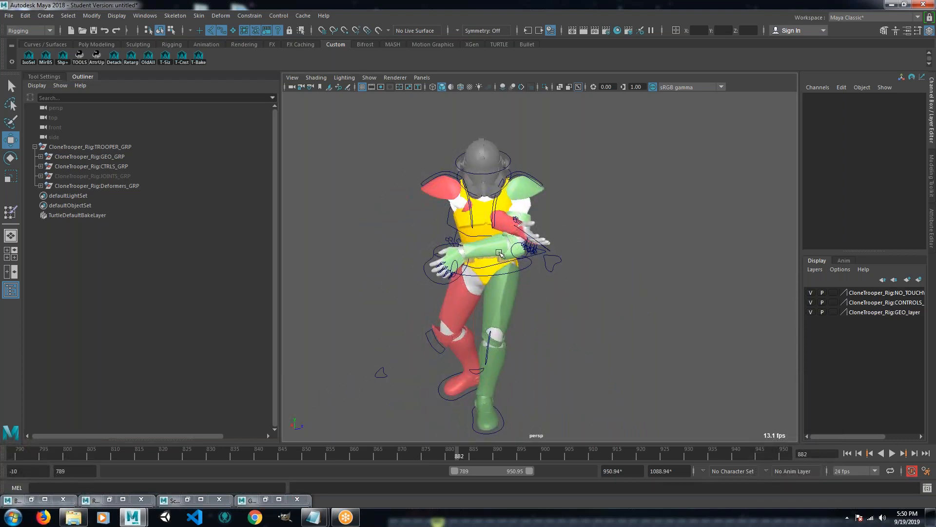
Select the left foot control and examine its Translate Y curve in the Graph Editor, scrubbing to frame 561.
left_click(500, 416)
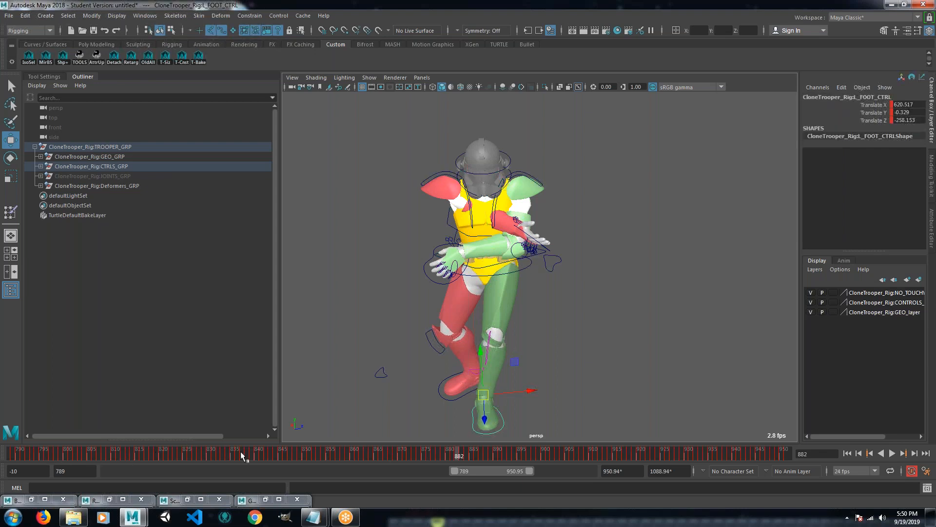
left_click_drag(446, 325, 540, 307, "alt")
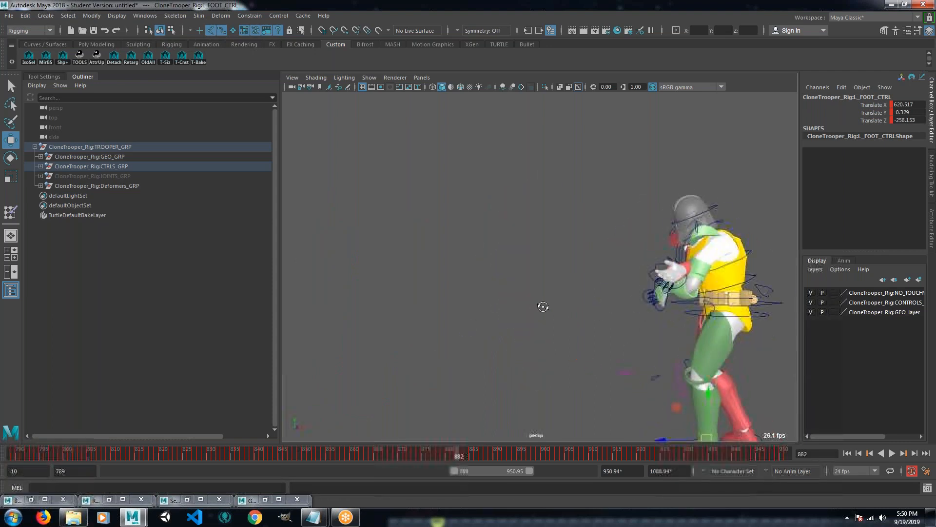
left_click(267, 500)
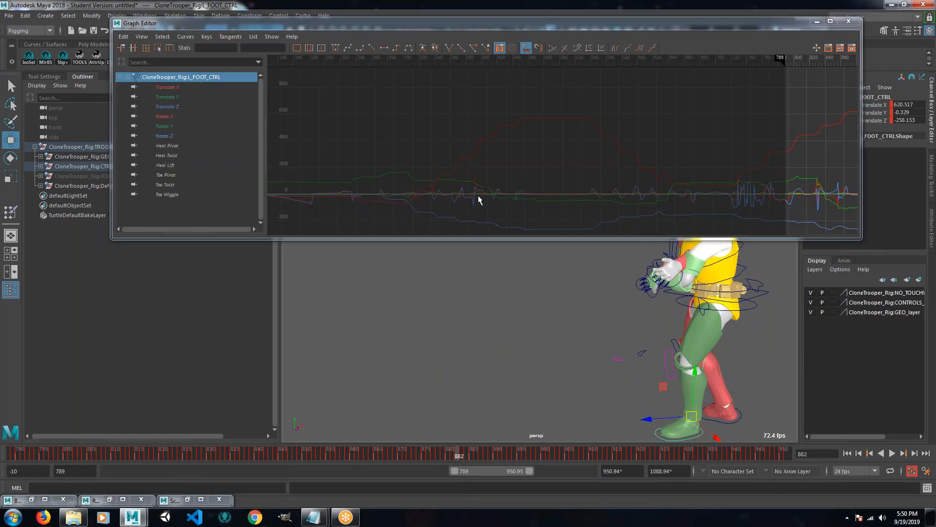
middle_click_drag(477, 198, 627, 178, "alt")
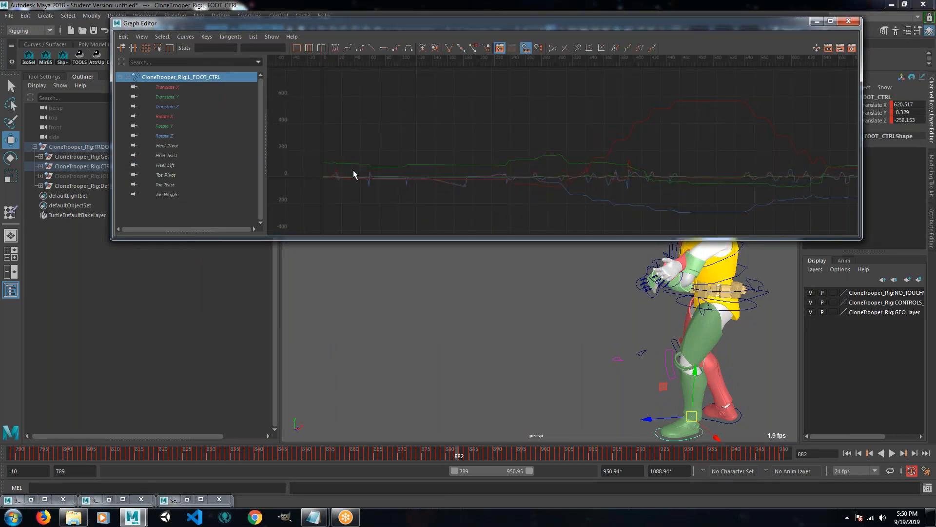
left_click(173, 96)
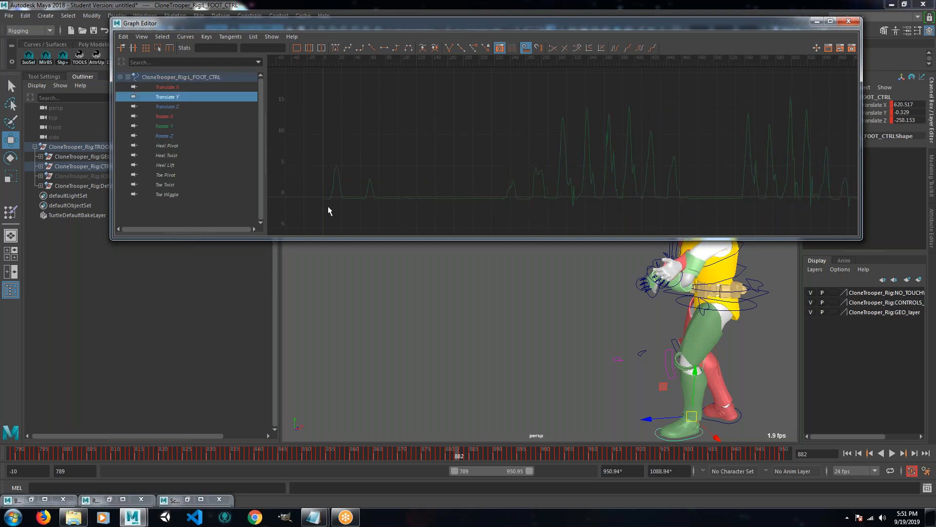
middle_click_drag(634, 204, 591, 195, "alt")
scroll(620, 200, "up", 3)
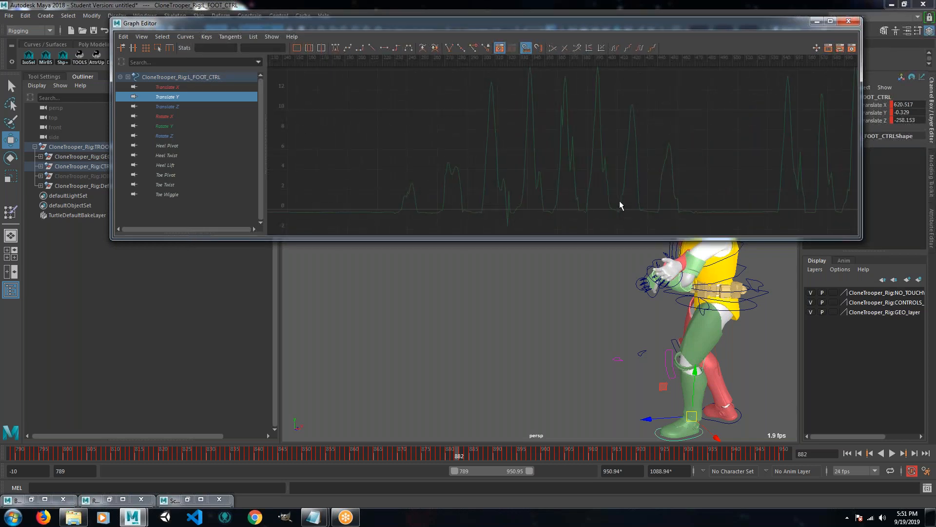
scroll(671, 200, "down", 3)
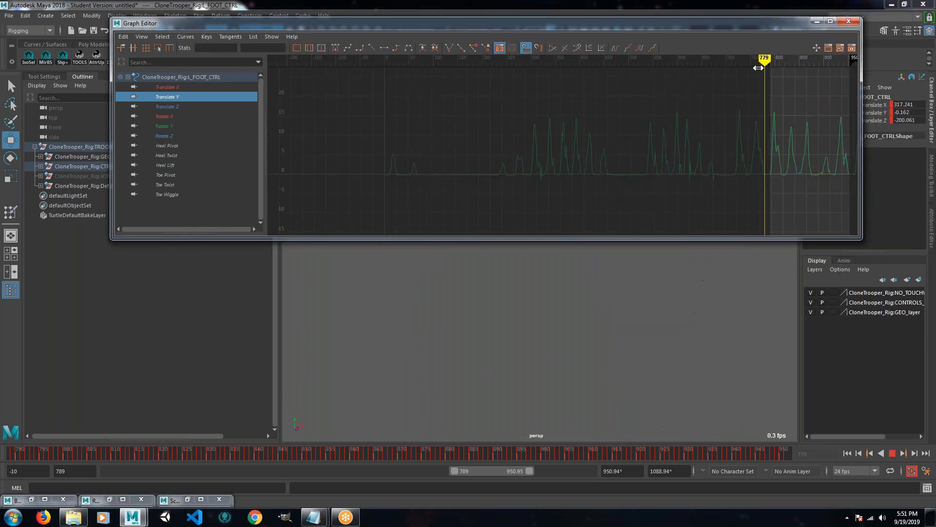
mouse_move(761, 68)
left_mouse_down()
mouse_move(663, 85)
mouse_move(693, 91)
mouse_move(656, 96)
left_mouse_up()
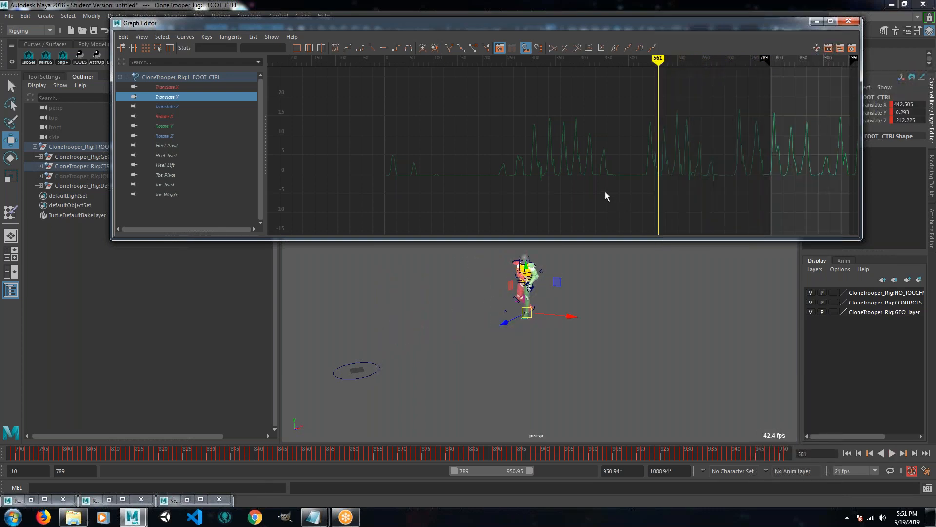
Set the left foot control's Translate Y keys on the flat, planted stretch just before frame 561 to 0.
scroll(631, 183, "up", 2)
left_click_drag(625, 205, 706, 189)
double_click(250, 48)
type("0")
key("Return")
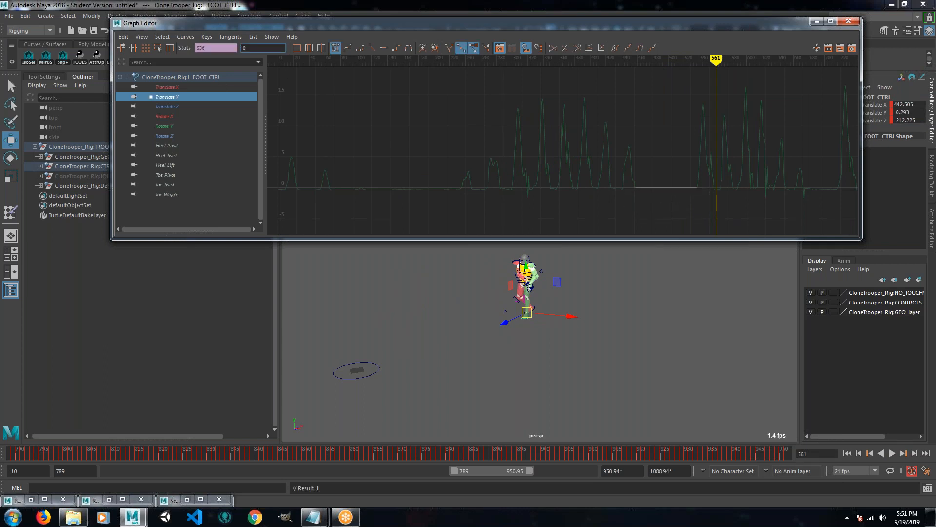
Scrub to frame 392, view the whole Translate Y curve, then minimize the Graph Editor and check the trooper in the viewport.
mouse_move(717, 60)
left_mouse_down()
mouse_move(648, 60)
mouse_move(689, 73)
mouse_move(649, 77)
mouse_move(679, 76)
mouse_move(651, 79)
mouse_move(674, 88)
mouse_move(583, 87)
left_mouse_up()
key("a")
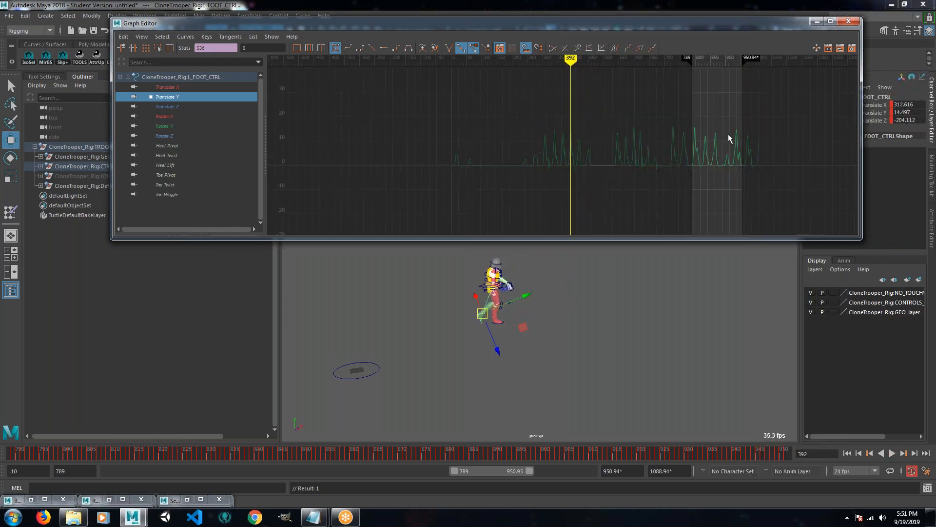
left_click(817, 21)
left_click_drag(517, 276, 536, 274, "alt")
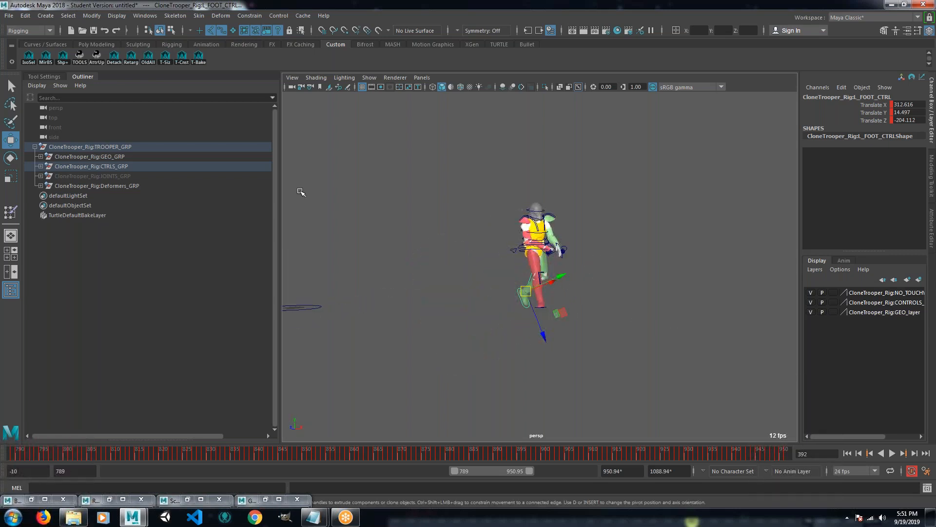